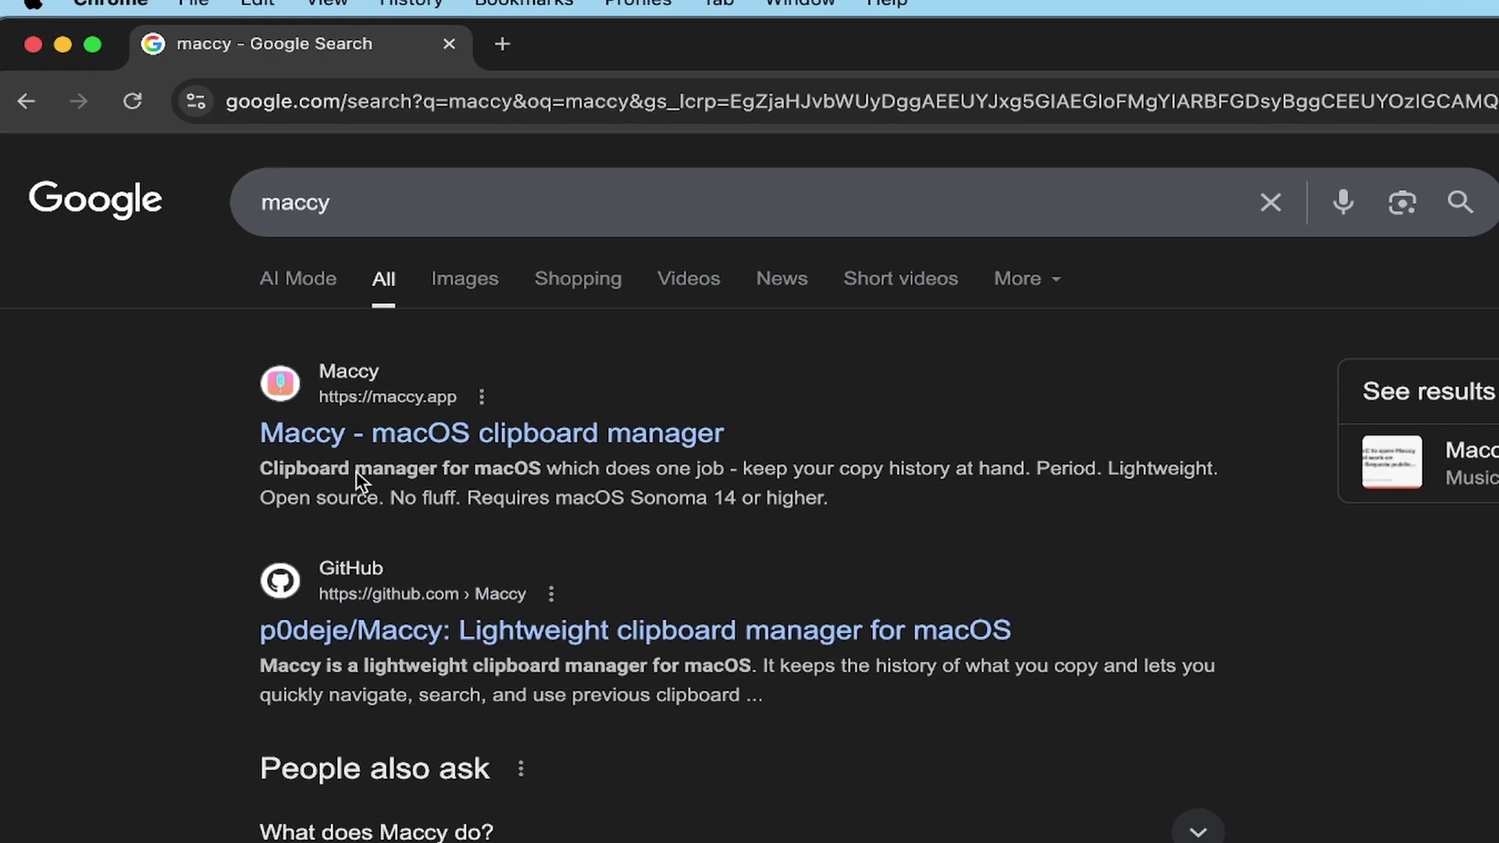
Step: Open maccy.app from the search results and scroll through its feature overview and back to the top
{"action": "left_click", "coordinate": [375, 436]}
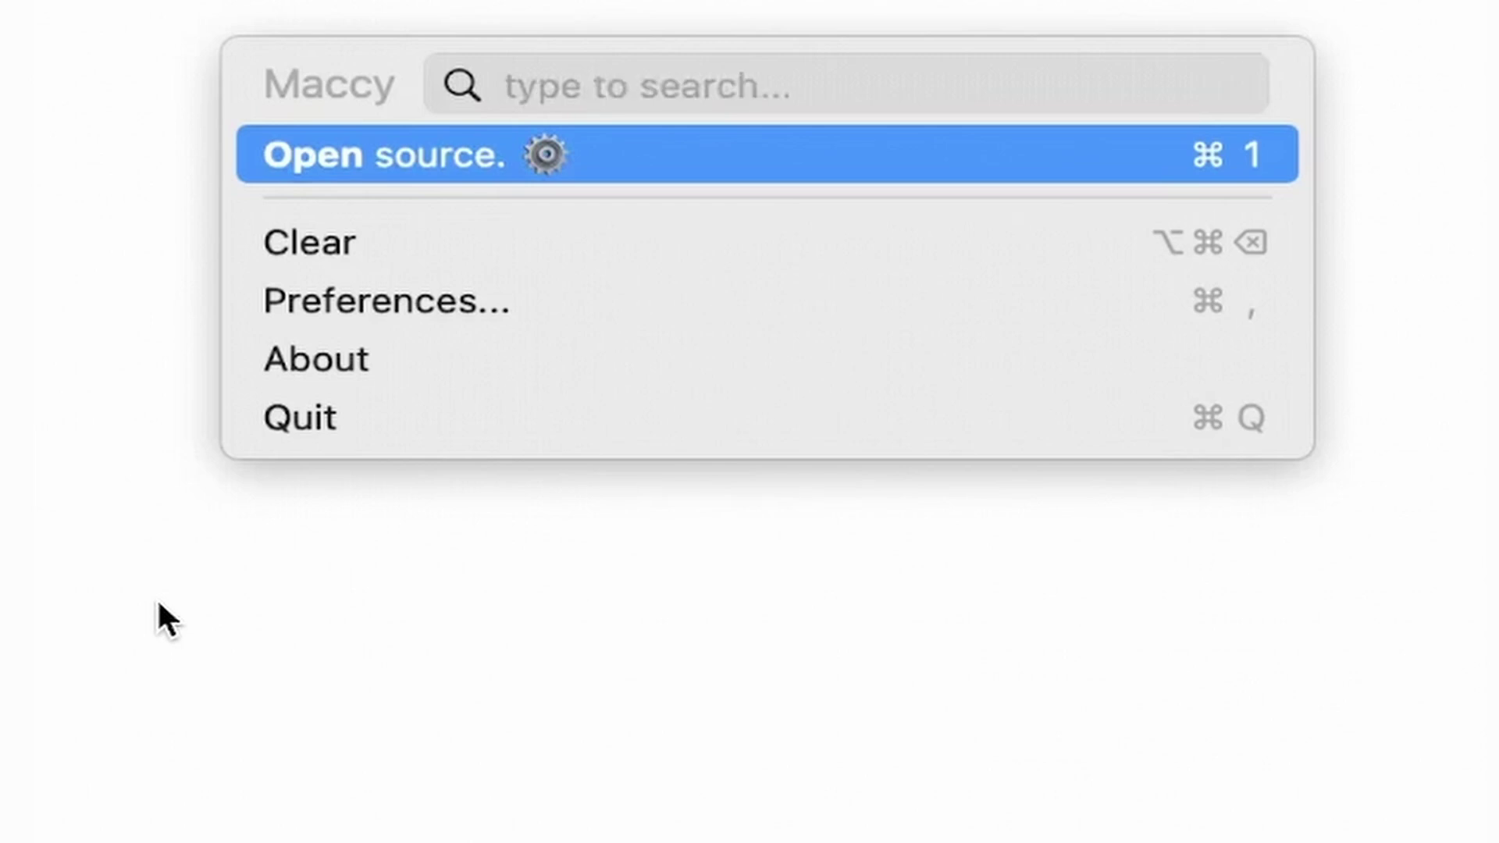
{"action": "scroll", "coordinate": [1221, 295], "scroll_direction": "down", "scroll_amount": 3}
{"action": "scroll", "coordinate": [1221, 295], "scroll_direction": "down", "scroll_amount": 5}
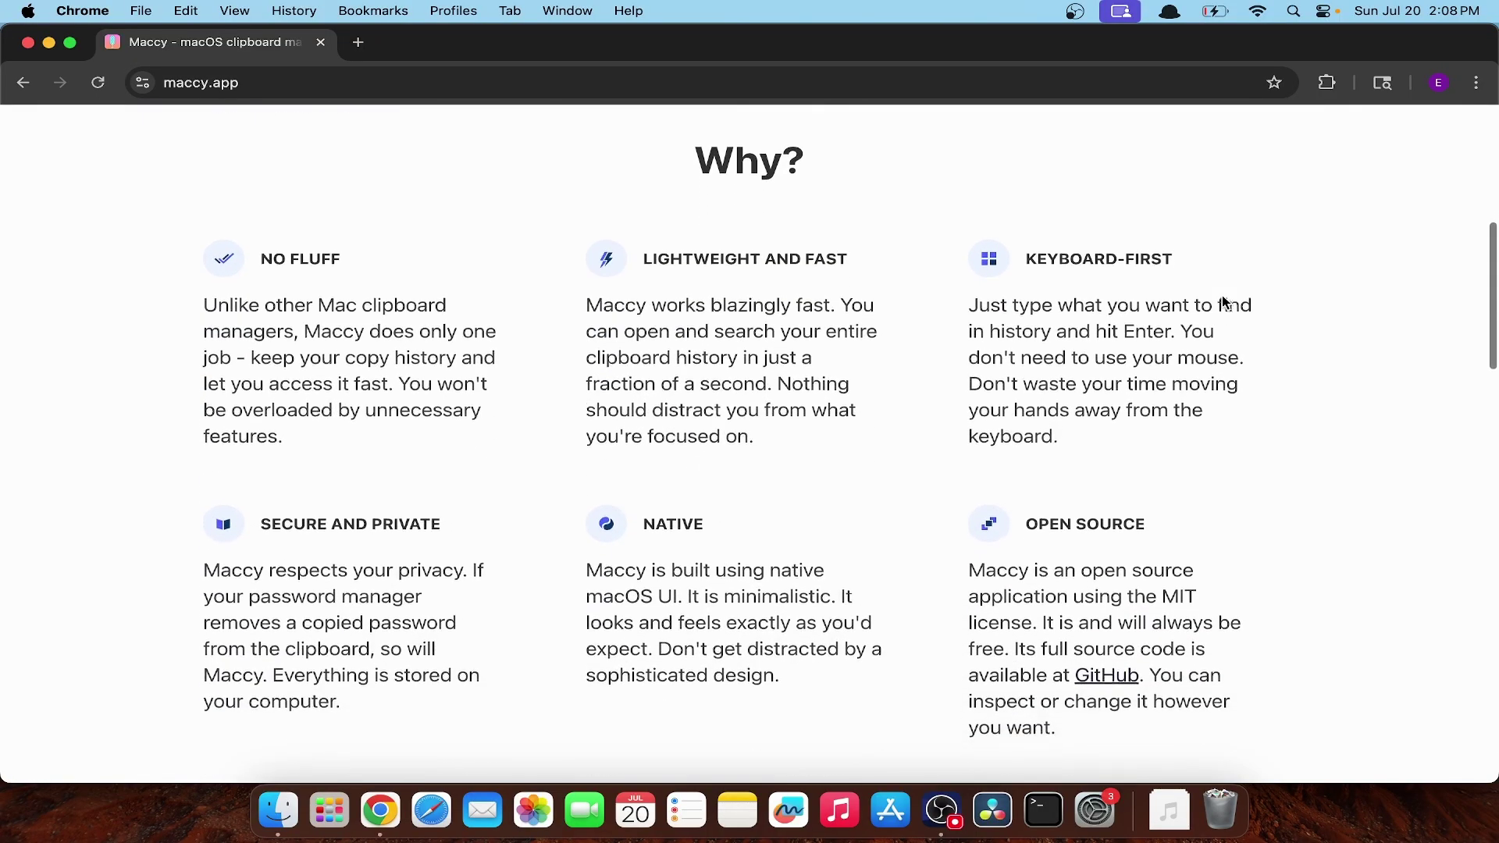
{"action": "scroll", "coordinate": [1315, 305], "scroll_direction": "down", "scroll_amount": 1}
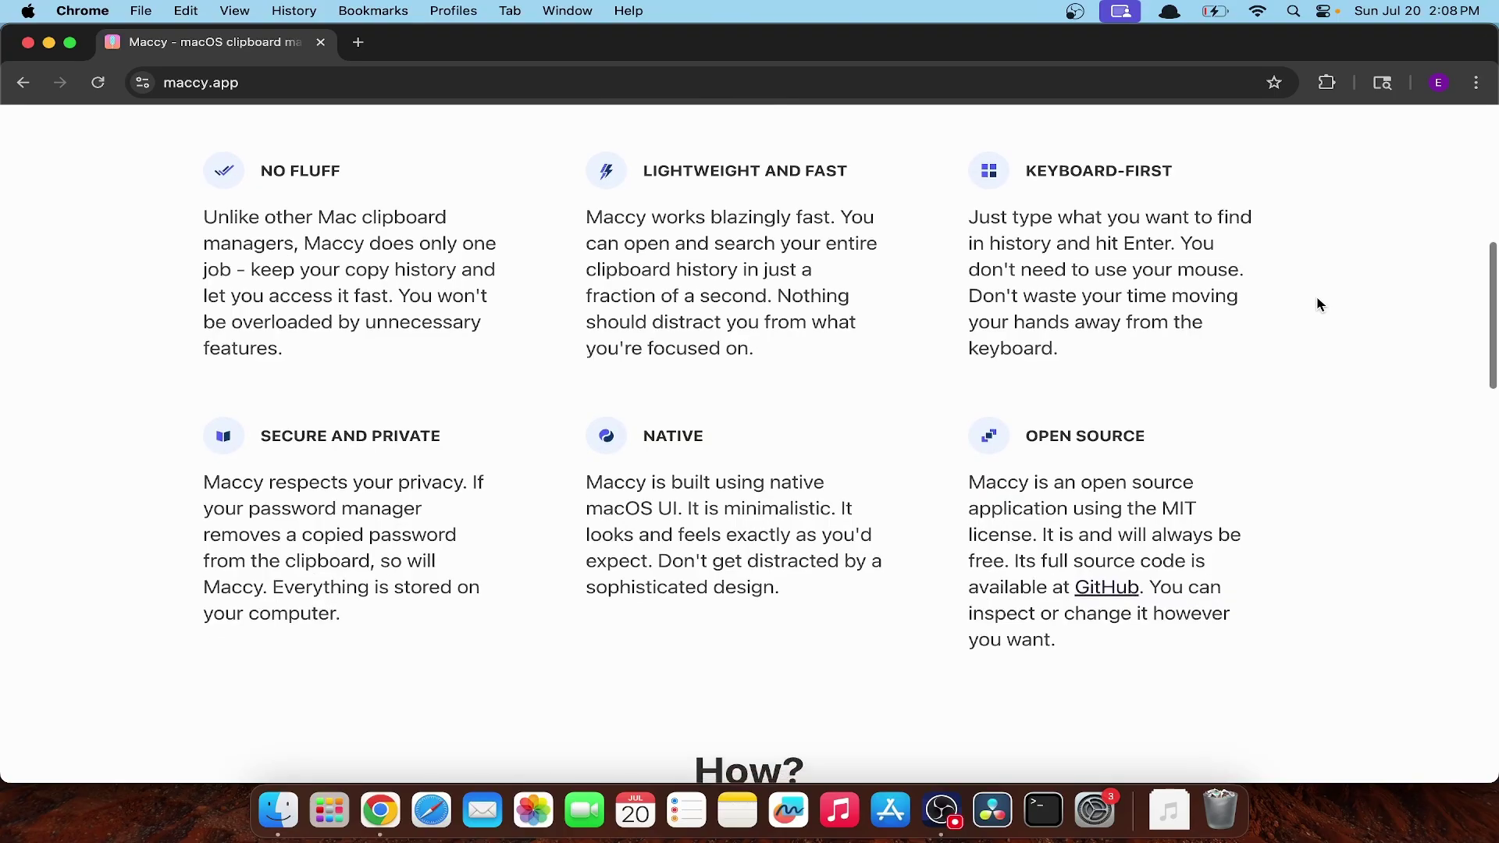
{"action": "scroll", "coordinate": [1317, 296], "scroll_direction": "down", "scroll_amount": 4}
{"action": "scroll", "coordinate": [1317, 298], "scroll_direction": "down", "scroll_amount": 10}
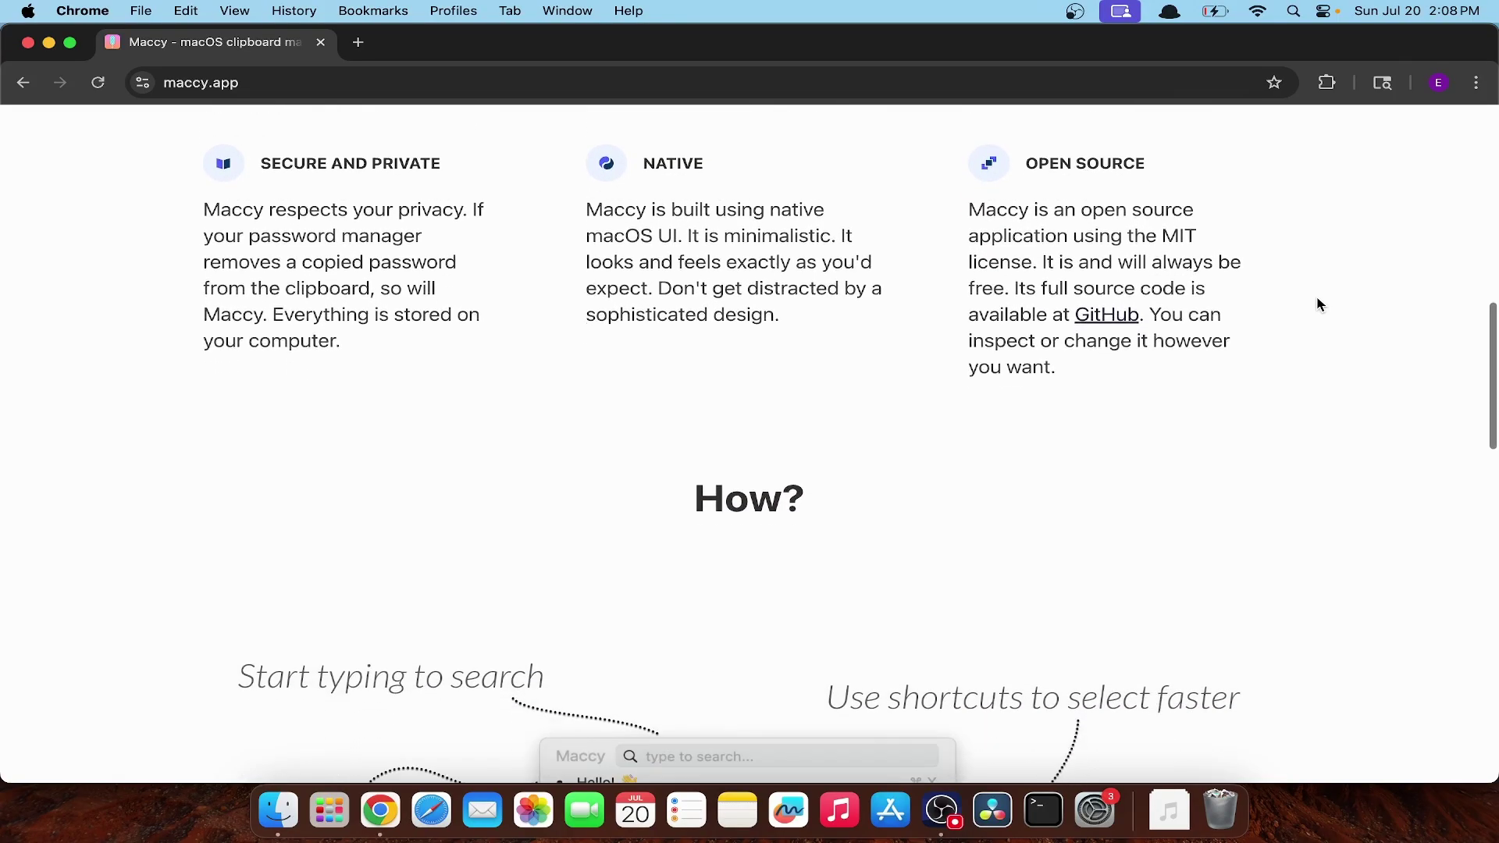
{"action": "scroll", "coordinate": [1316, 296], "scroll_direction": "down", "scroll_amount": 5}
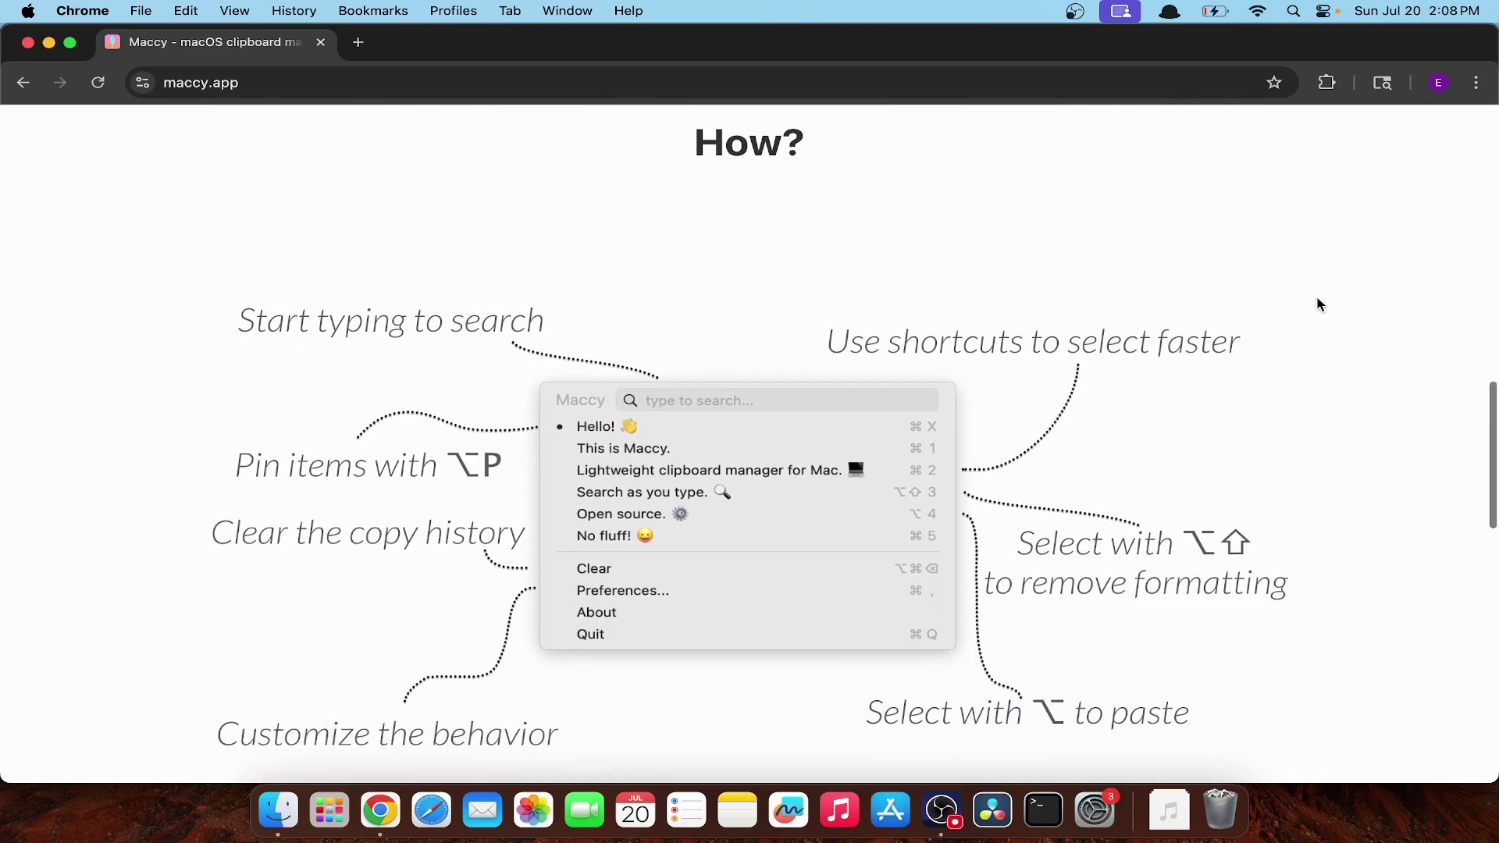
{"action": "scroll", "coordinate": [1317, 298], "scroll_direction": "up", "scroll_amount": 1}
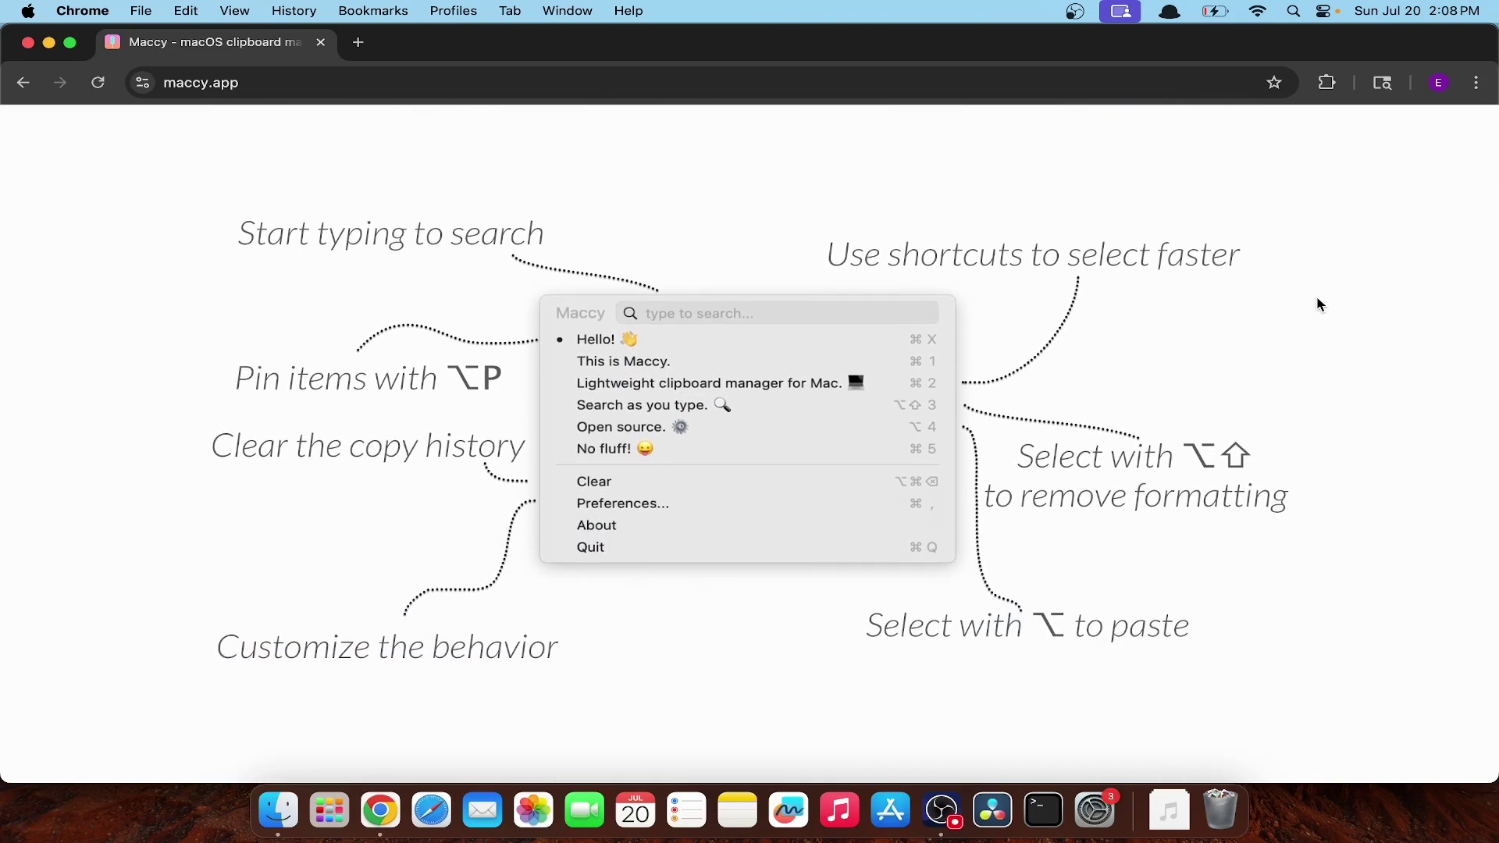
{"action": "scroll", "coordinate": [1316, 297], "scroll_direction": "up", "scroll_amount": 15}
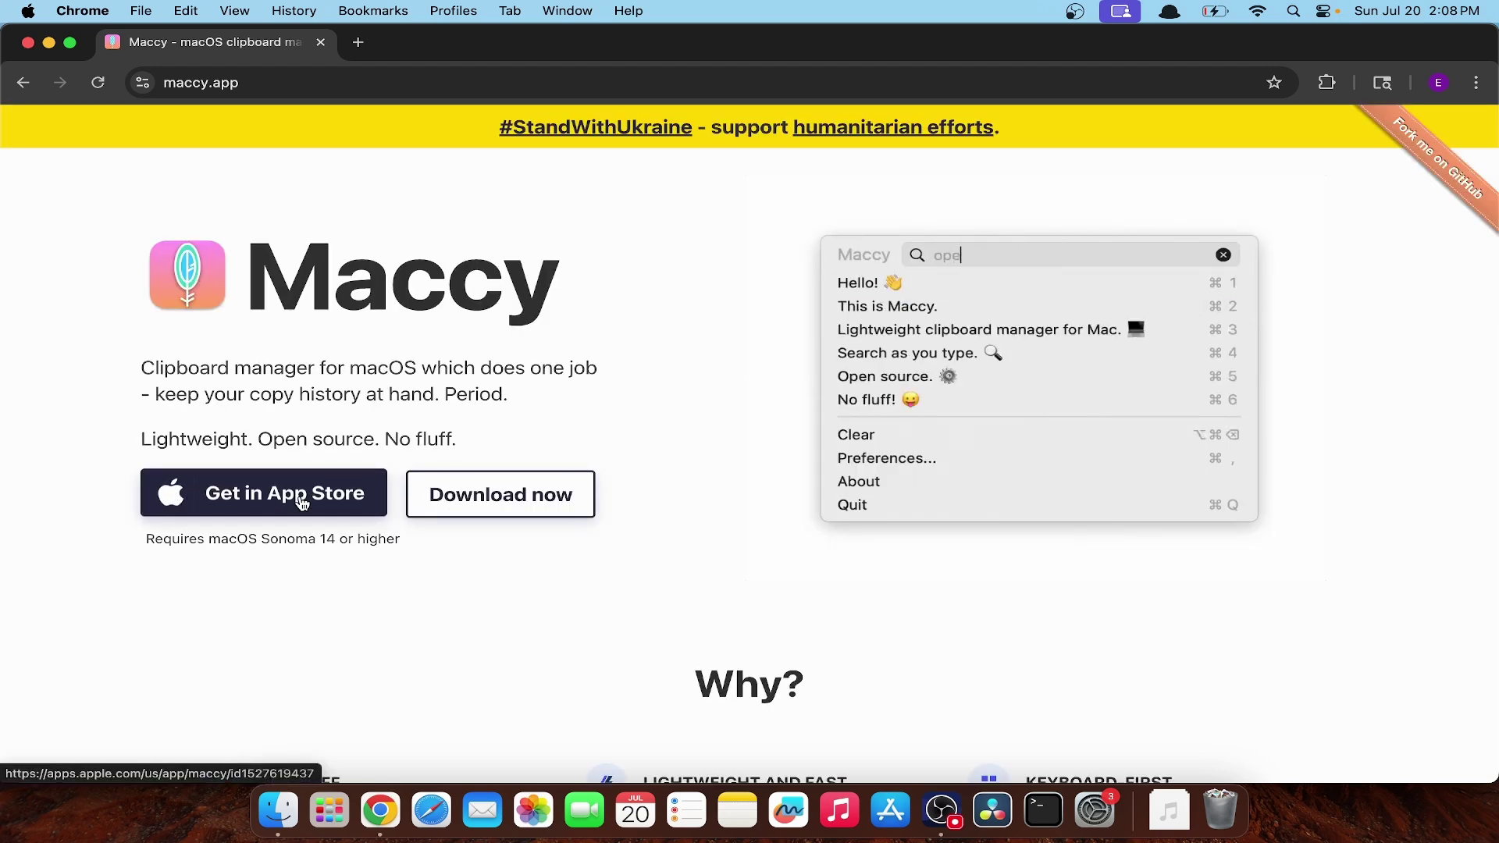
Step: Look over Maccy's $9.99 App Store listing, then close the App Store
{"action": "left_click", "coordinate": [300, 498]}
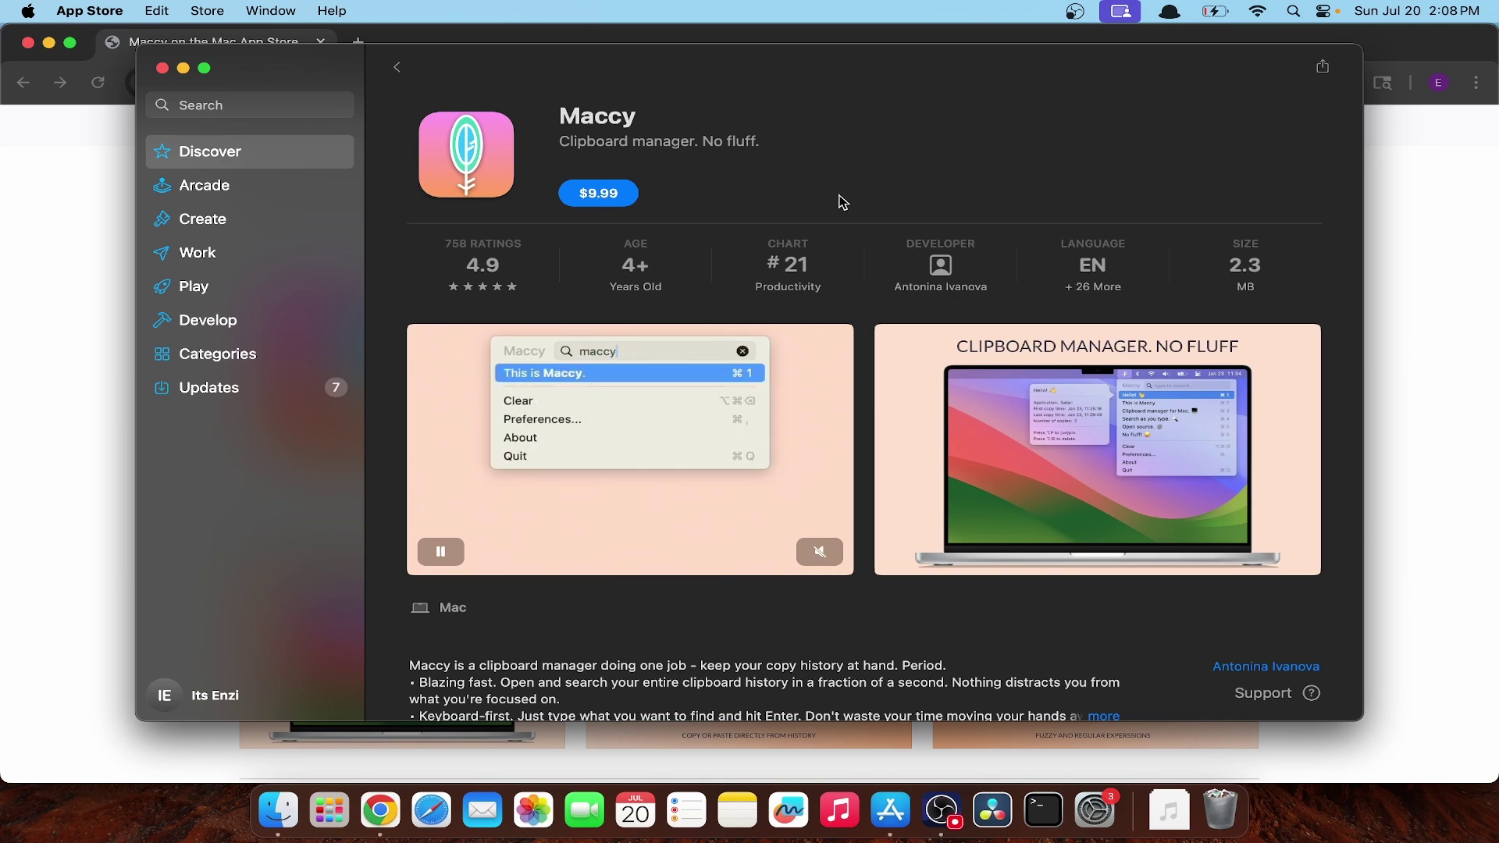
{"action": "scroll", "coordinate": [839, 201], "scroll_direction": "down", "scroll_amount": 3}
{"action": "scroll", "coordinate": [840, 201], "scroll_direction": "up", "scroll_amount": 3}
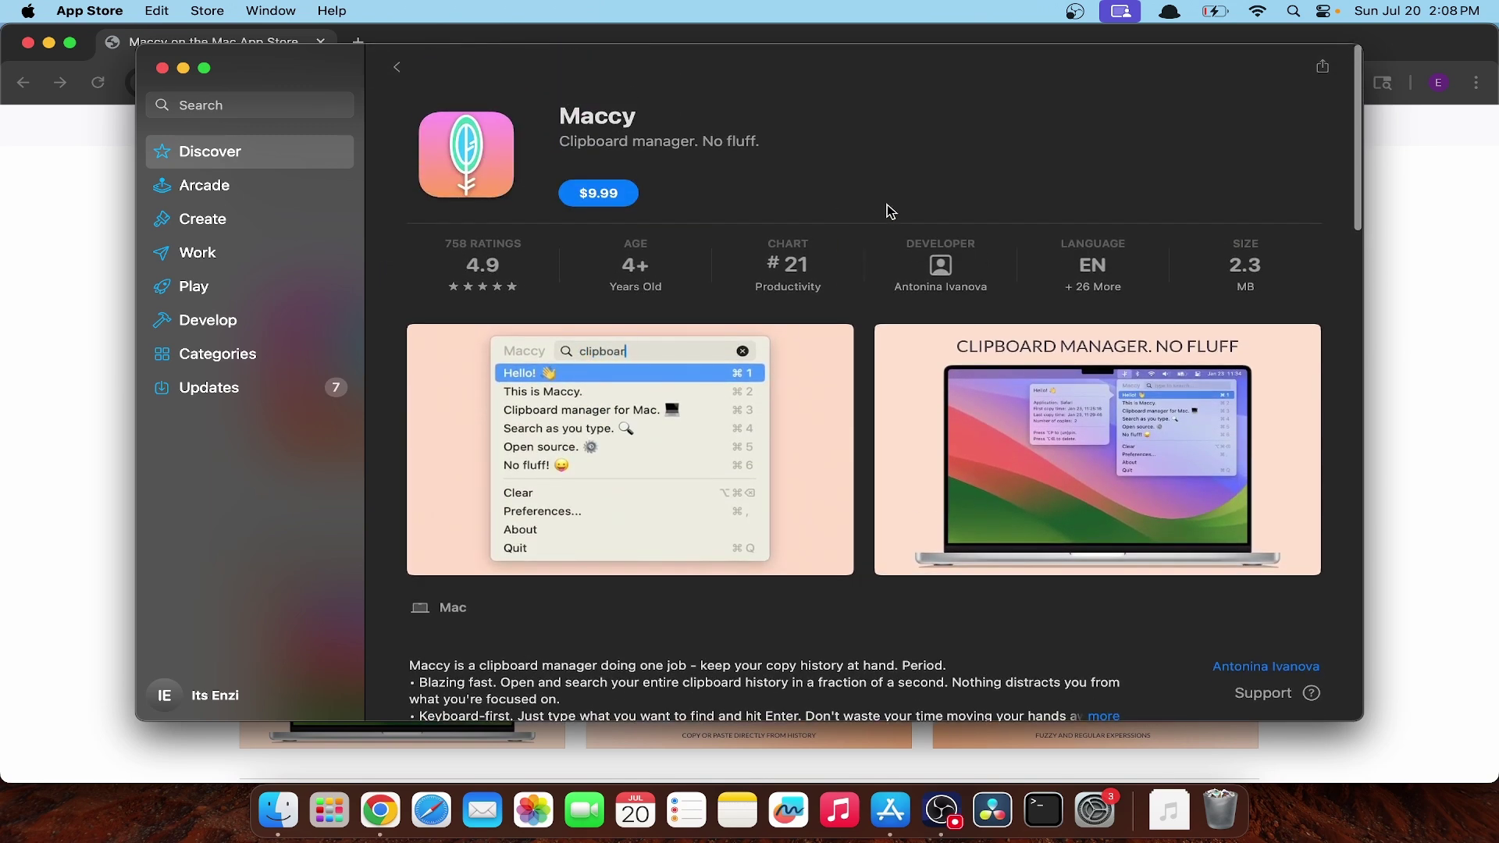
{"action": "left_click", "coordinate": [161, 68]}
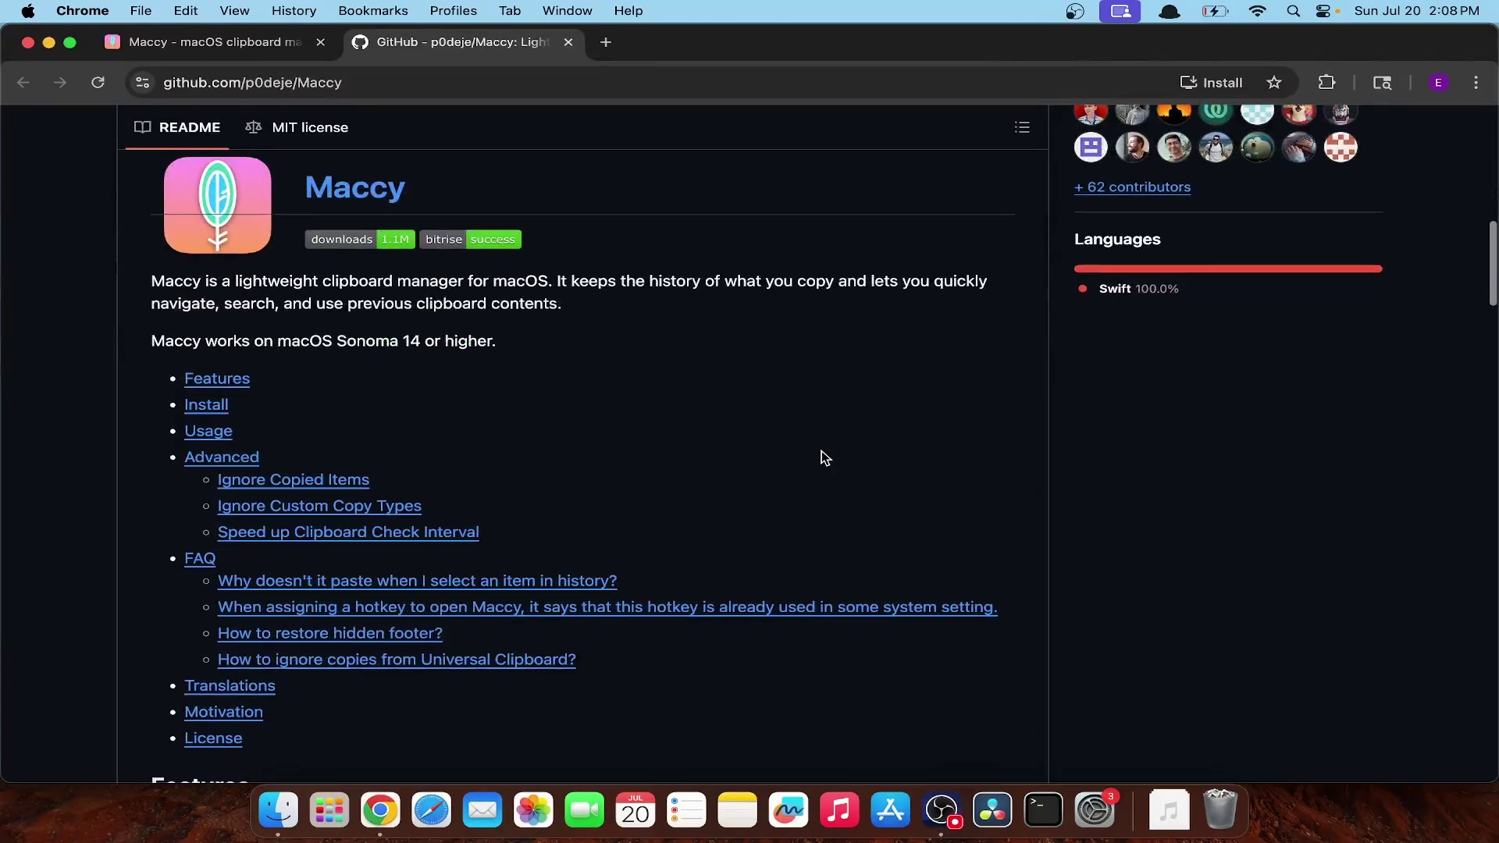
{"action": "scroll", "coordinate": [821, 457], "scroll_direction": "down", "scroll_amount": 10}
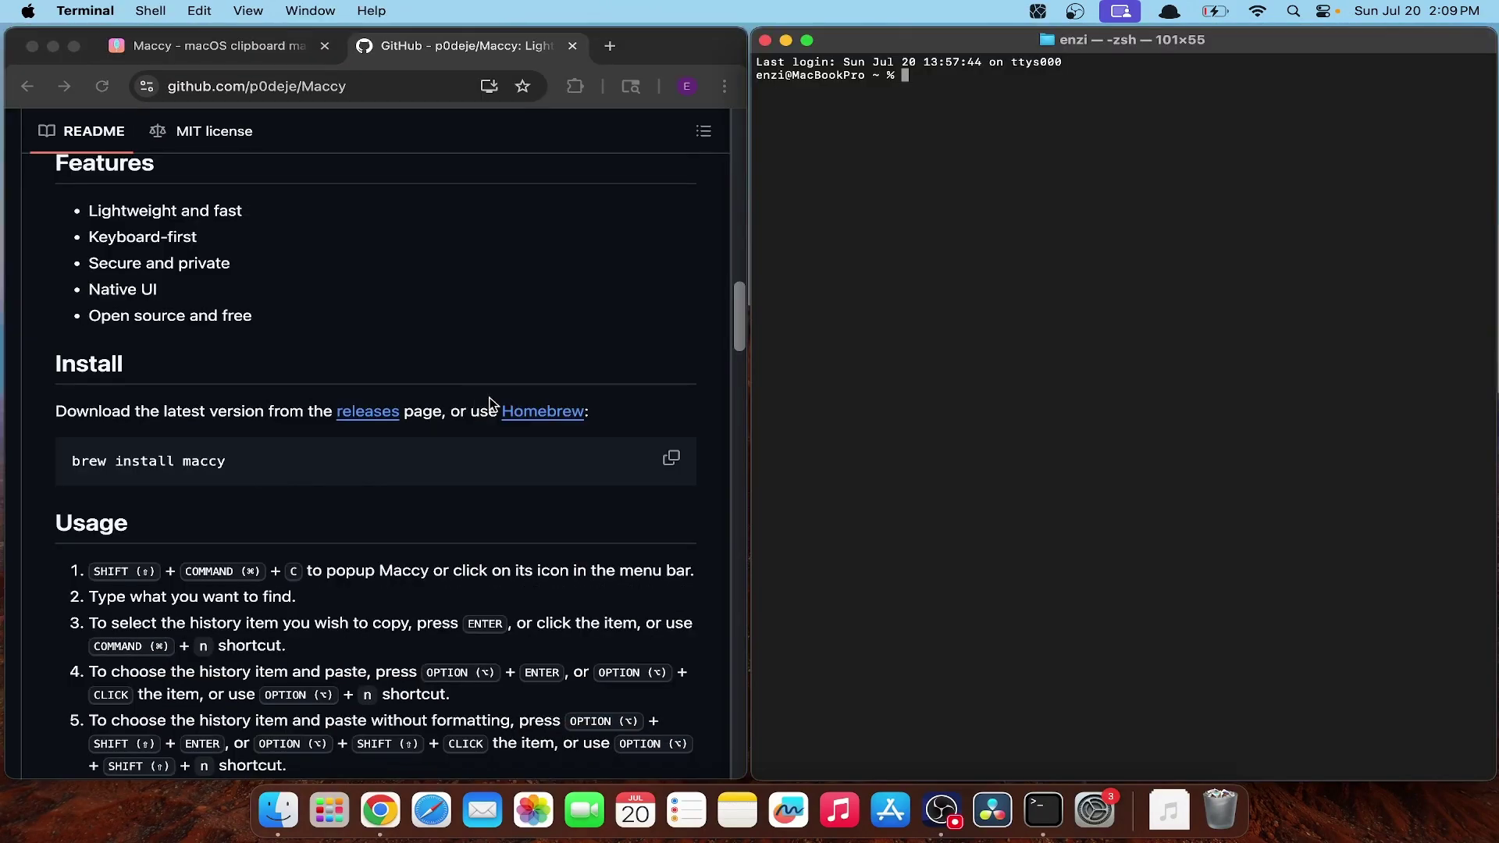
Step: Open brew.sh from the README's Homebrew link in a new tab and view the install command
{"action": "left_click", "coordinate": [525, 418]}
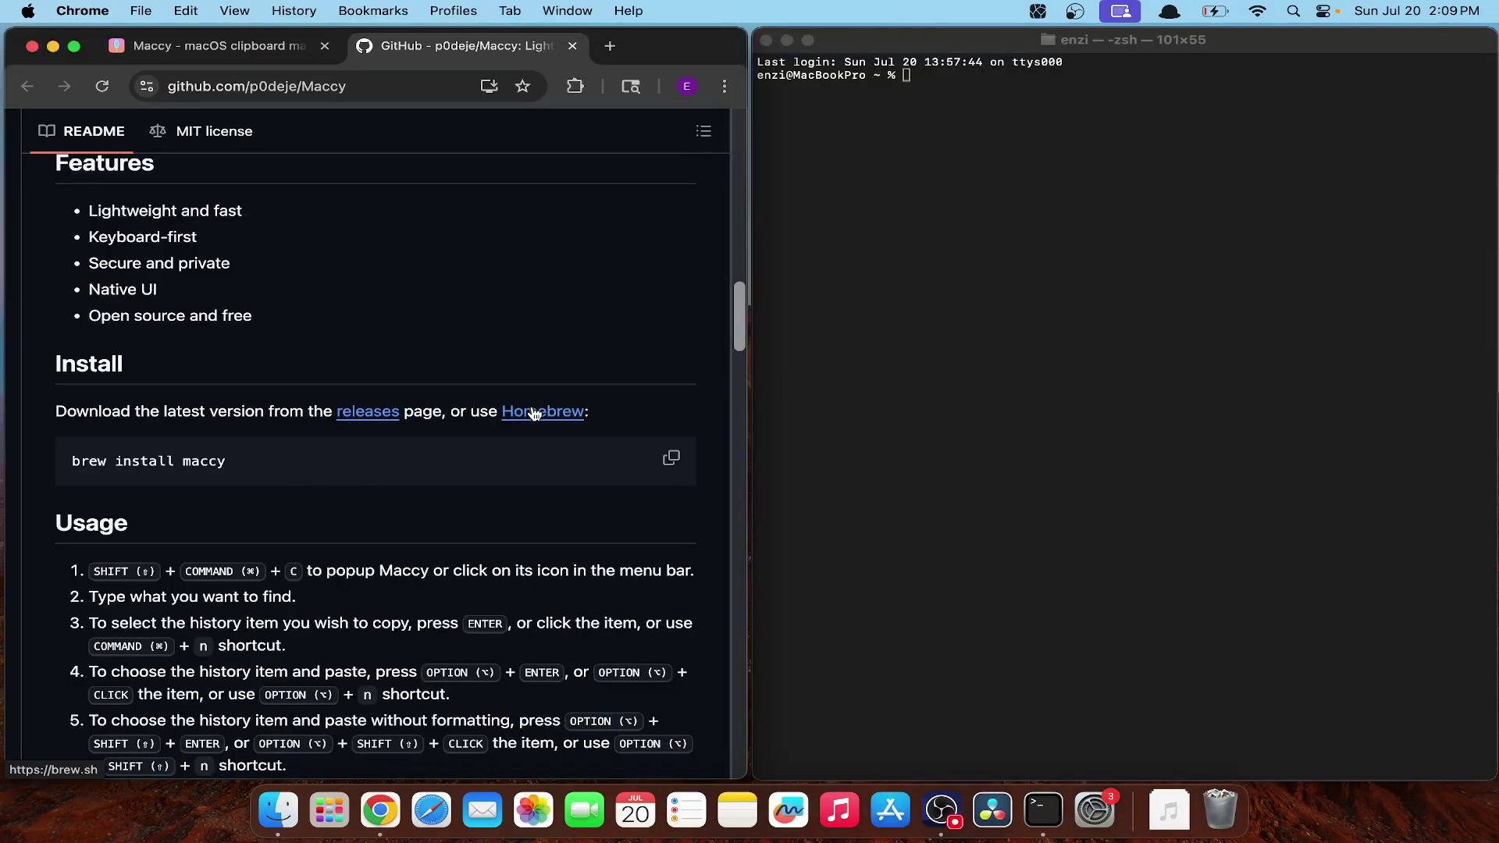
{"action": "left_click", "coordinate": [535, 412], "text": "super"}
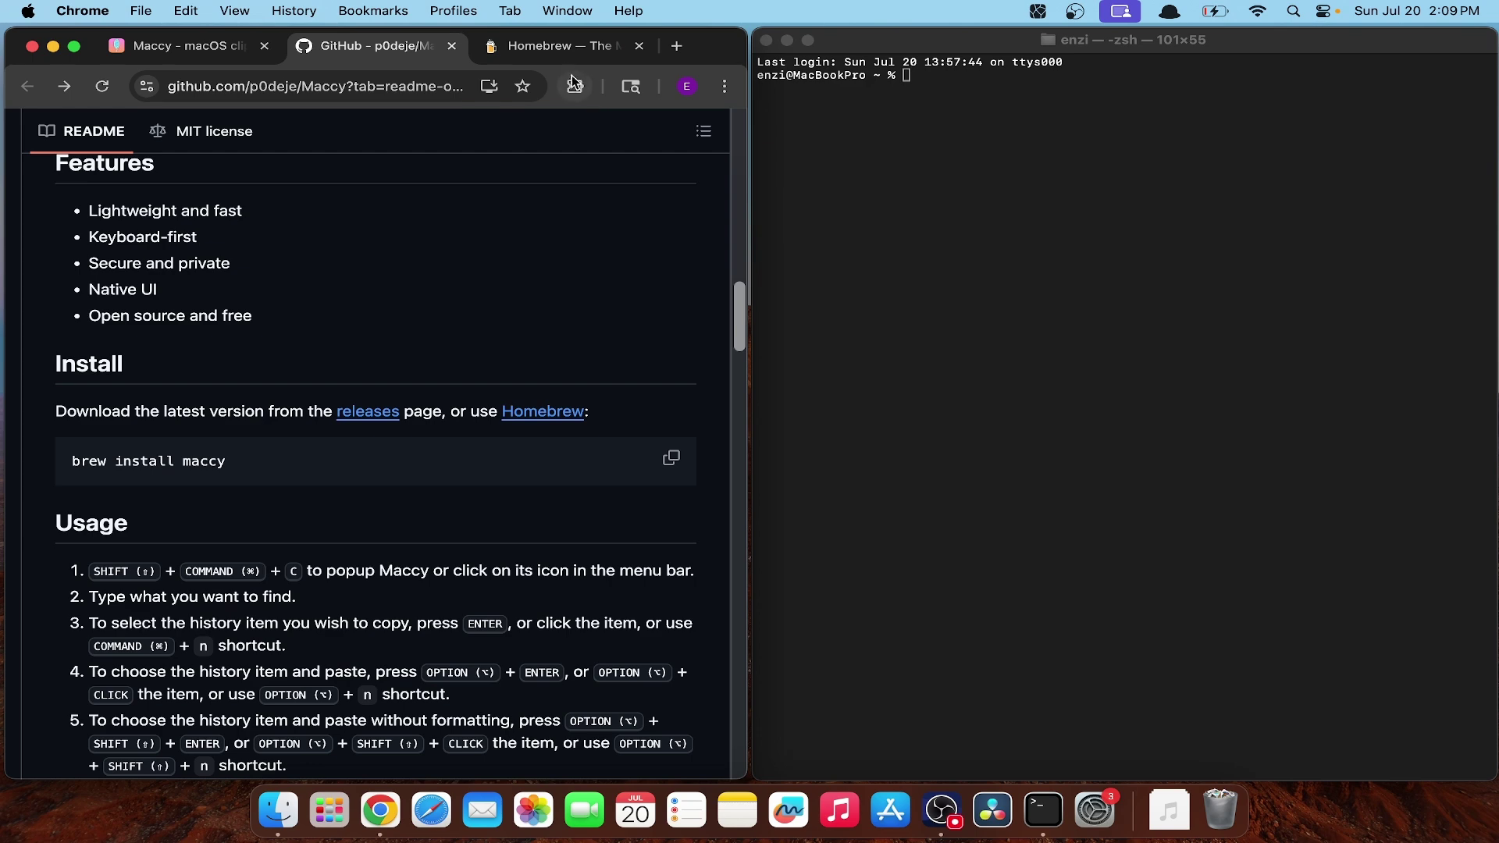
{"action": "left_click", "coordinate": [560, 49]}
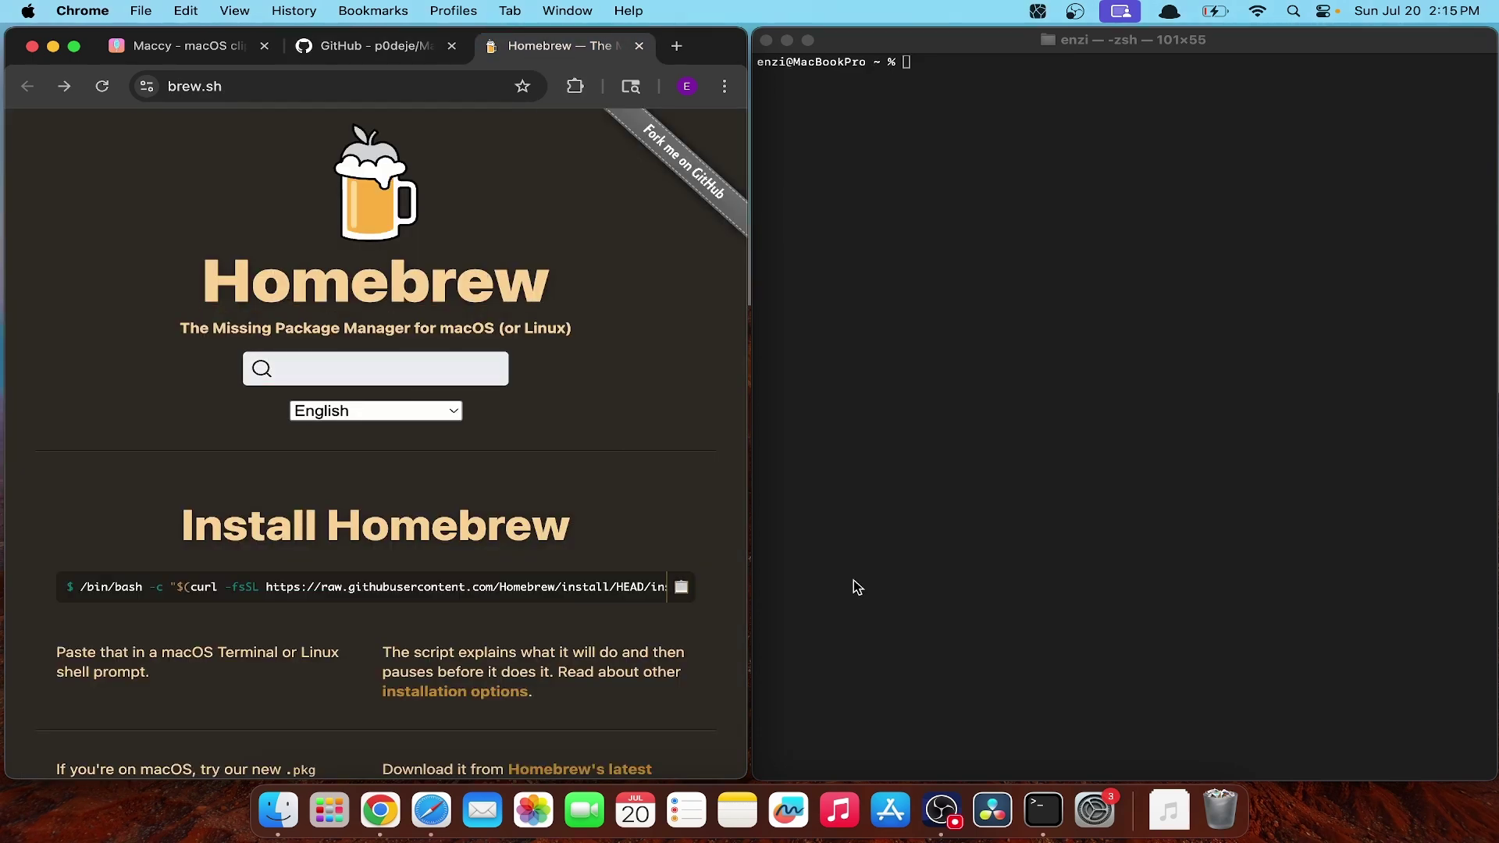
{"action": "scroll", "coordinate": [701, 497], "scroll_direction": "down", "scroll_amount": 4}
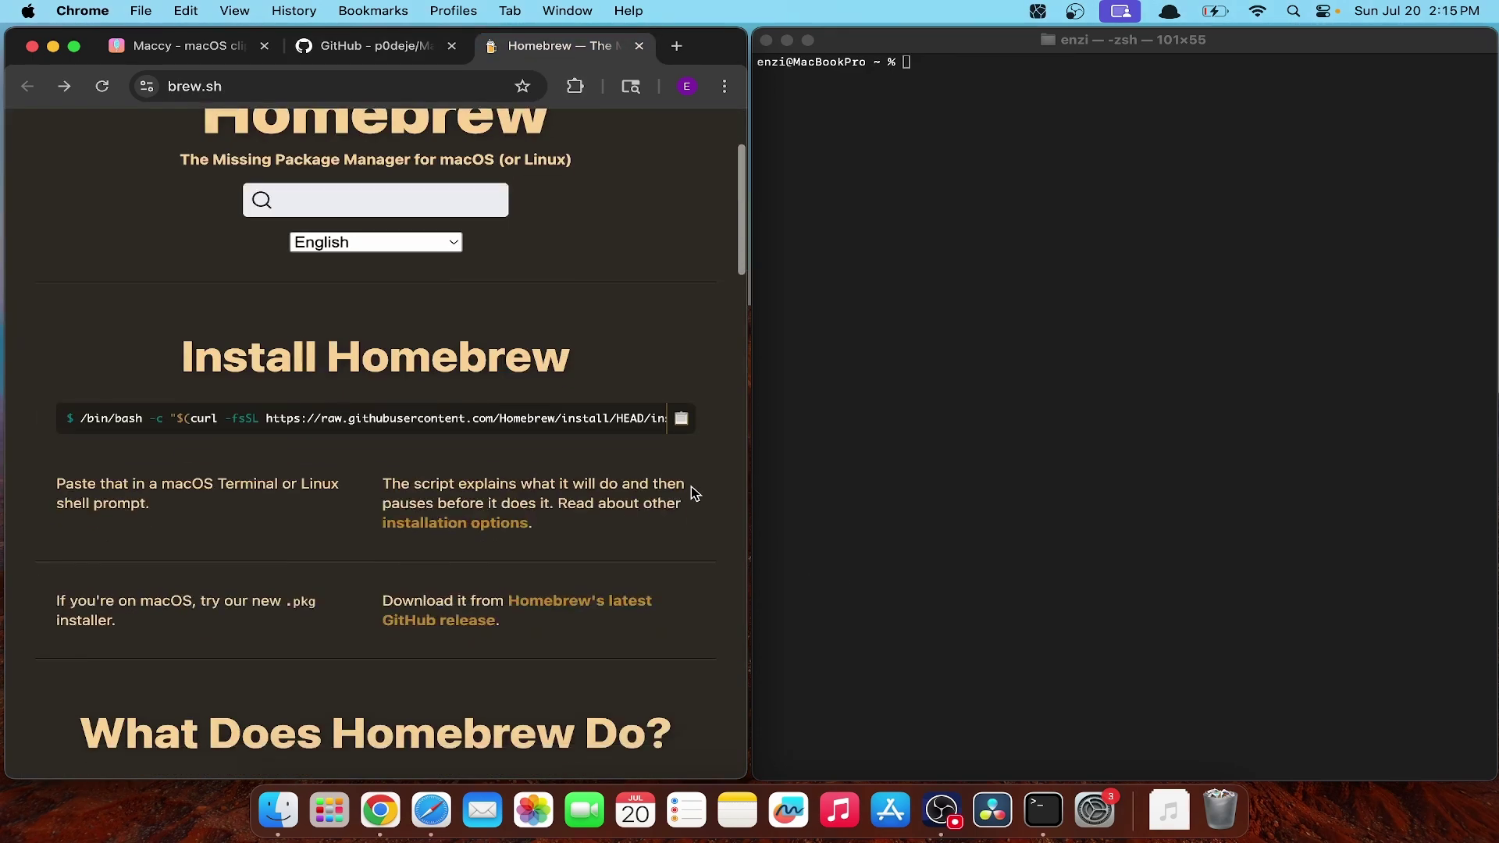
Step: Copy the Homebrew install command and run it in Terminal, entering the password and confirming
{"action": "left_click", "coordinate": [680, 422]}
{"action": "left_click", "coordinate": [874, 283]}
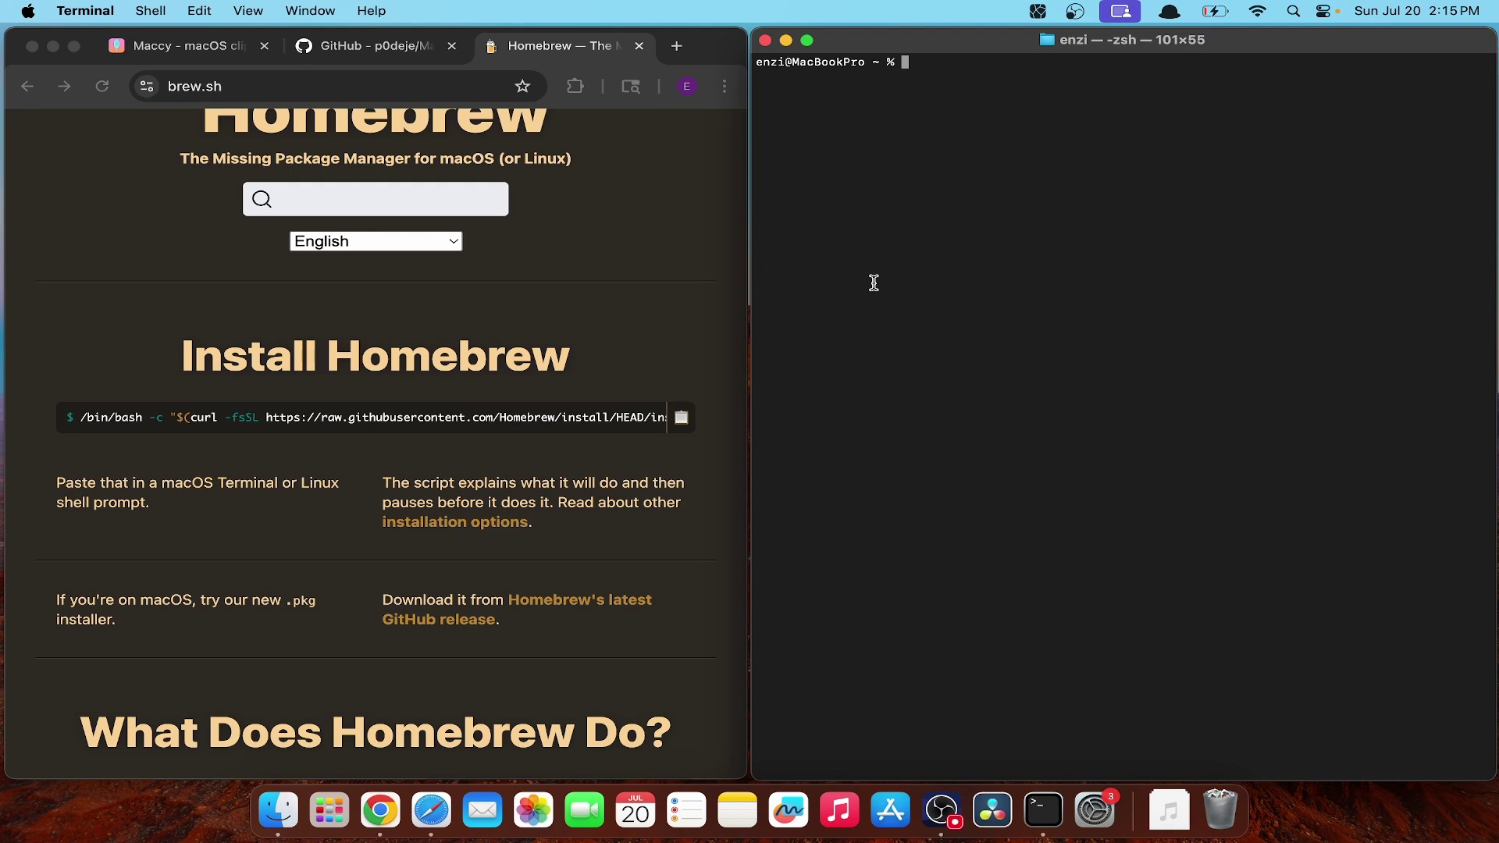
{"action": "key", "text": "super+v"}
{"action": "key", "text": "Return"}
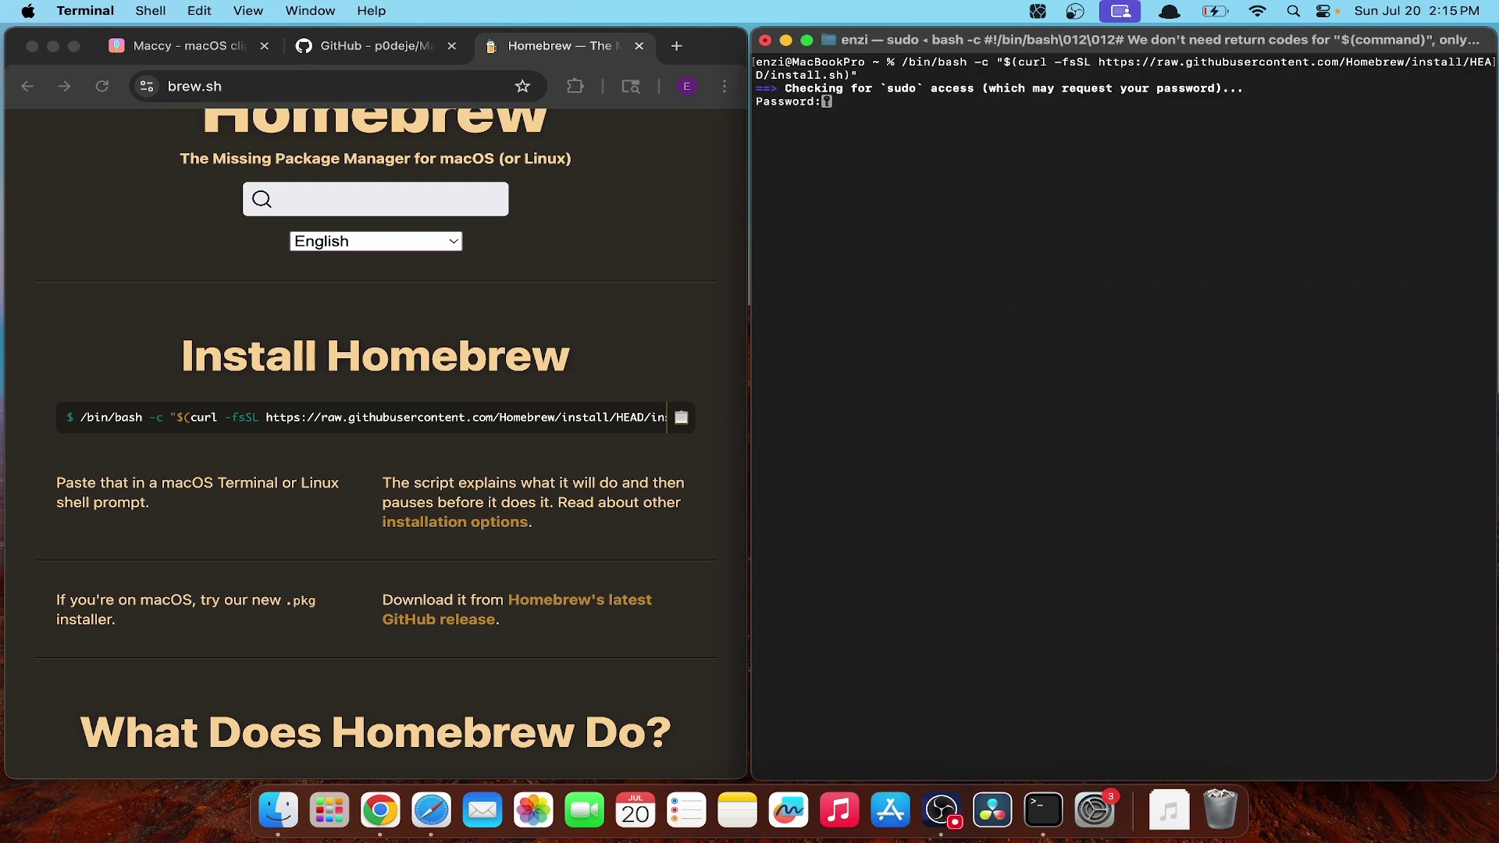
{"action": "key", "text": "Return"}
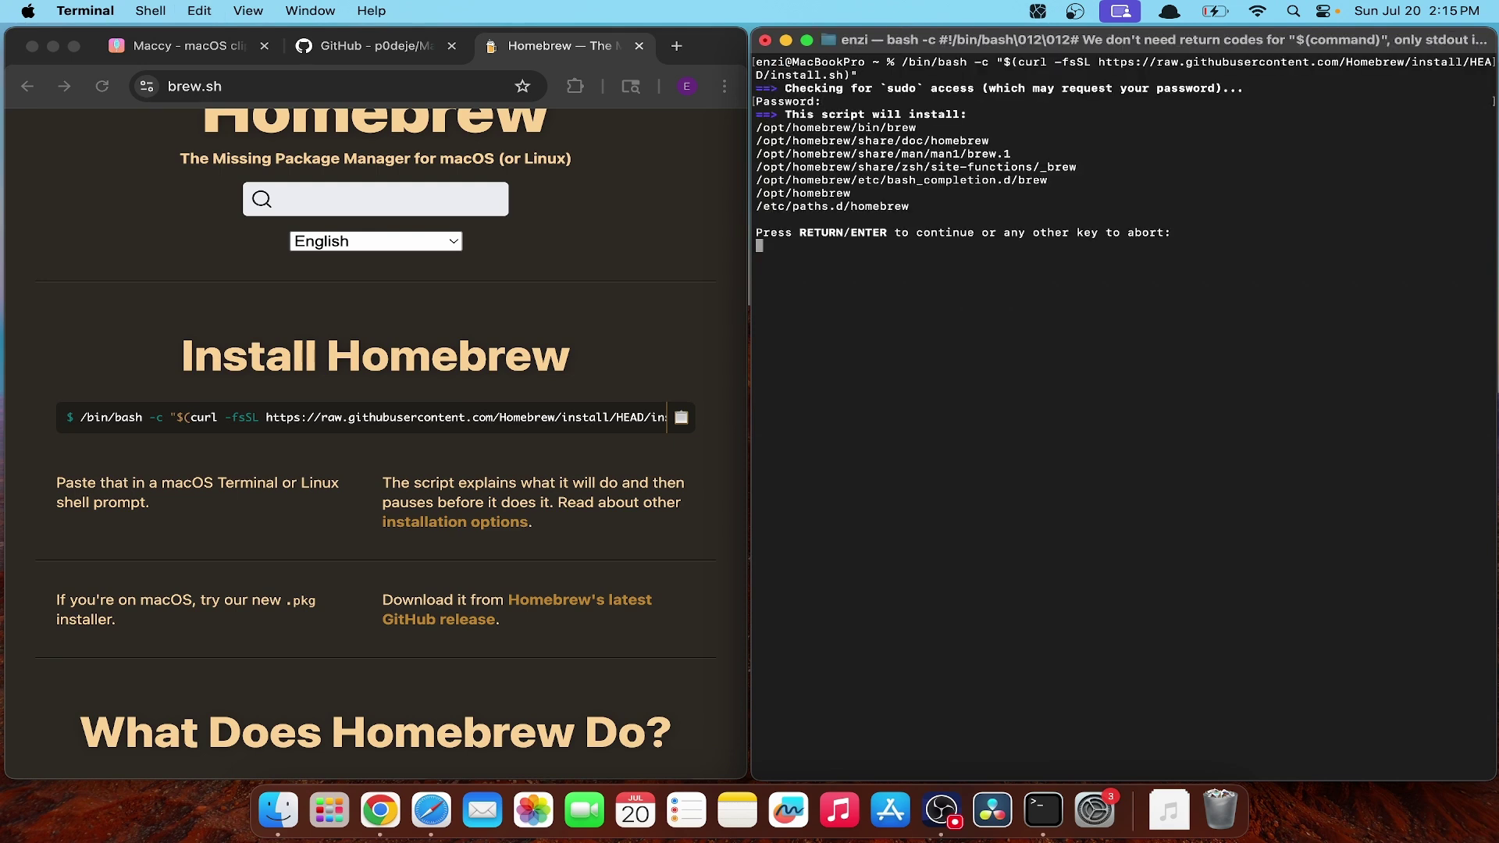
{"action": "key", "text": "Return"}
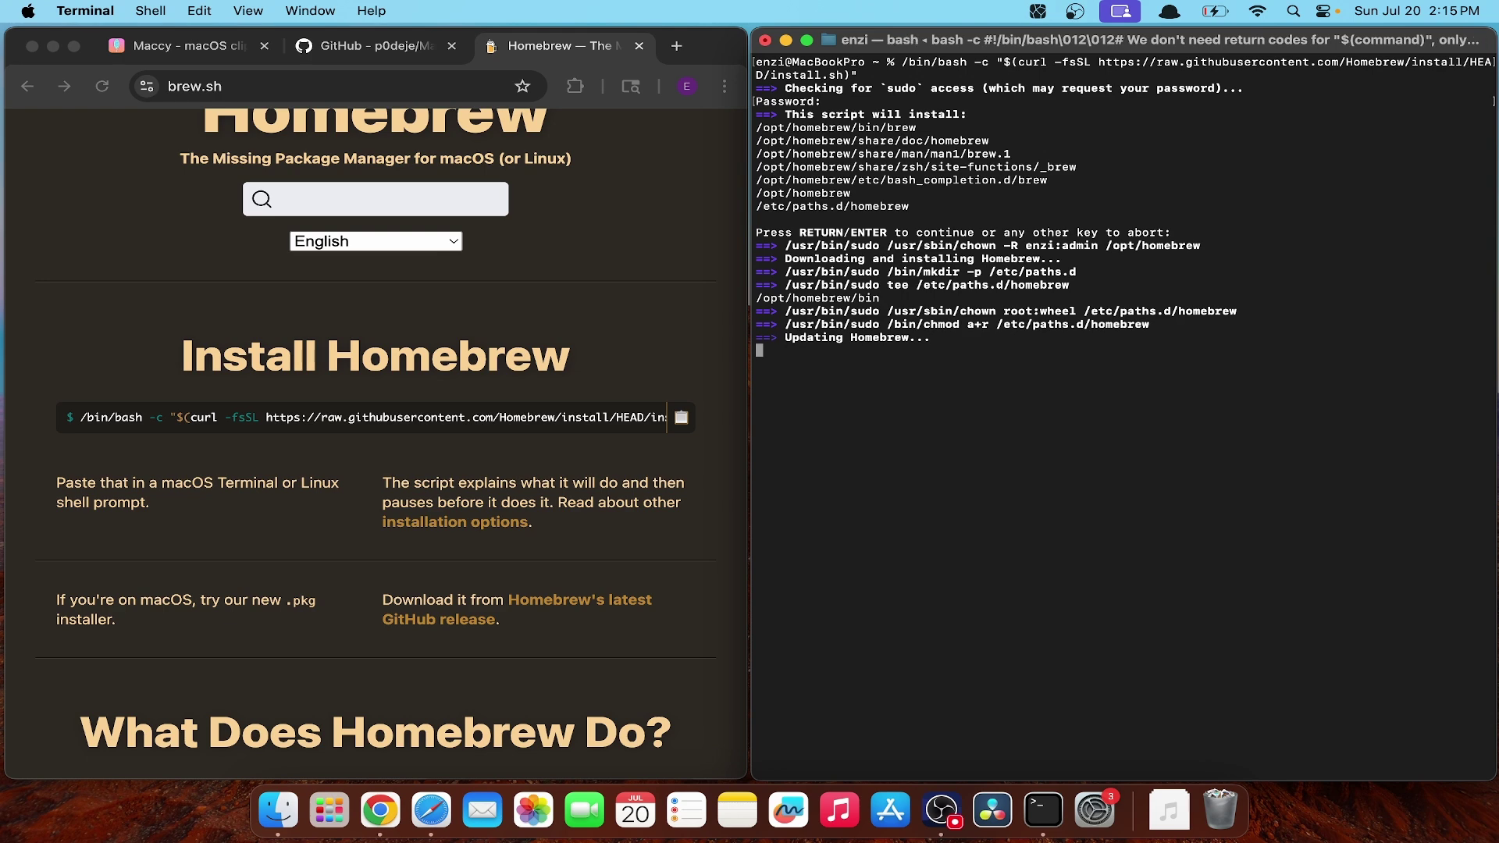
Step: Copy 'brew install maccy' from the GitHub README, run it in Terminal, then open Launchpad
{"action": "left_click", "coordinate": [370, 45]}
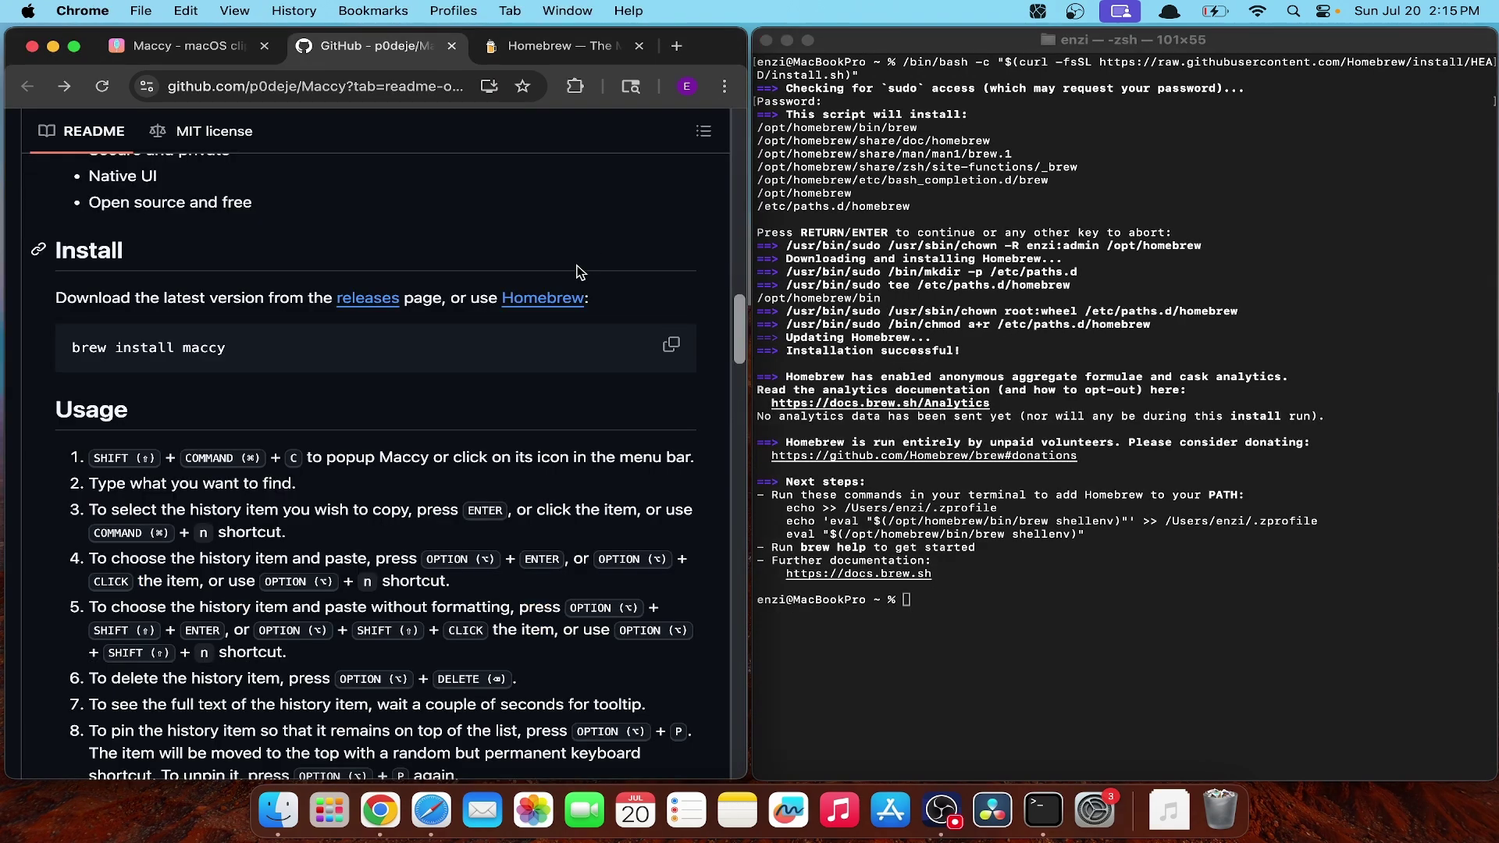
{"action": "left_click", "coordinate": [673, 353]}
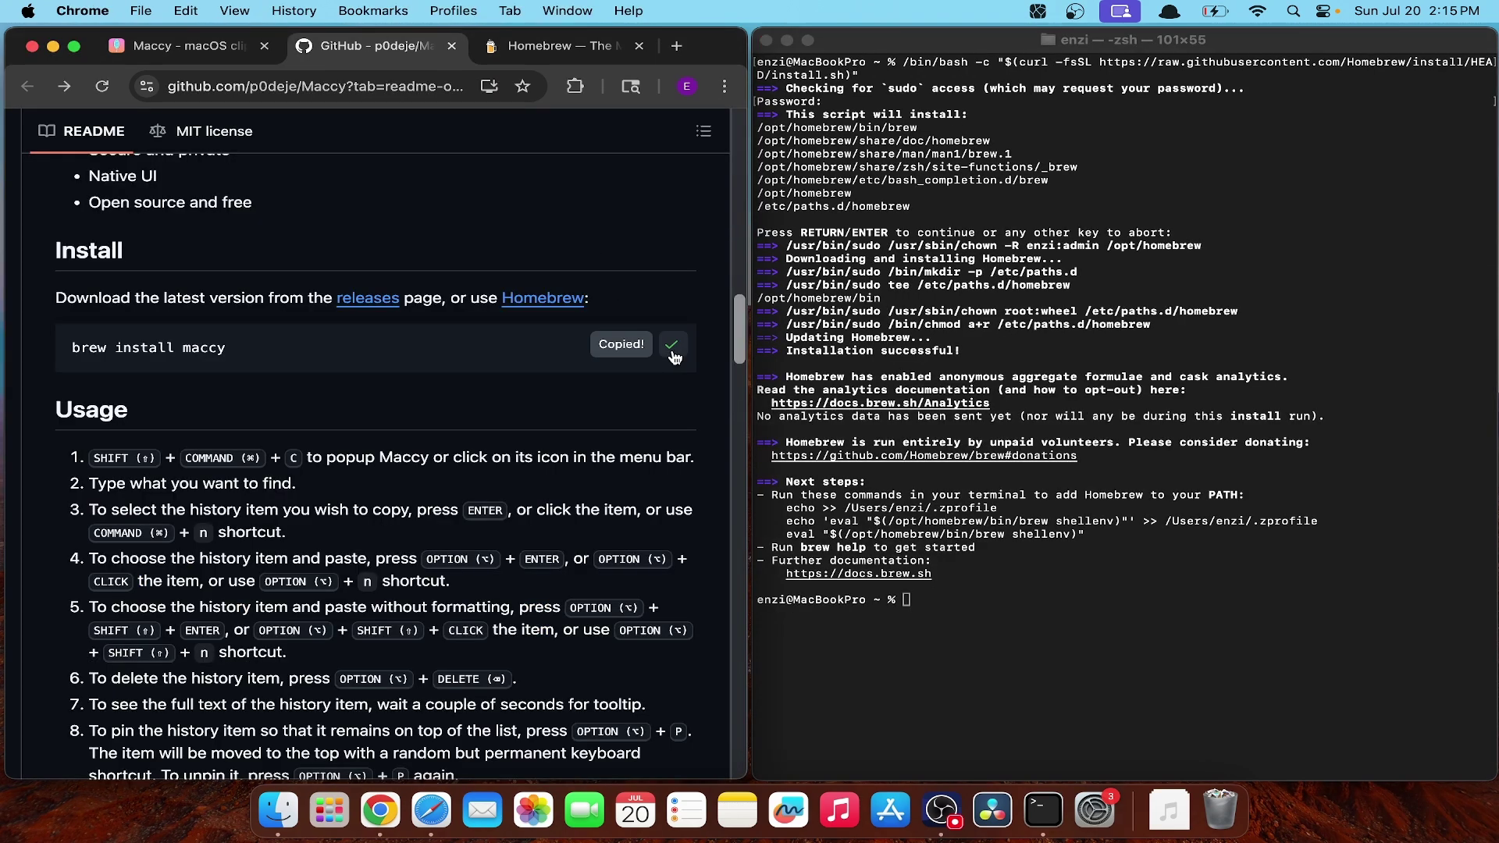
{"action": "left_click", "coordinate": [1031, 632]}
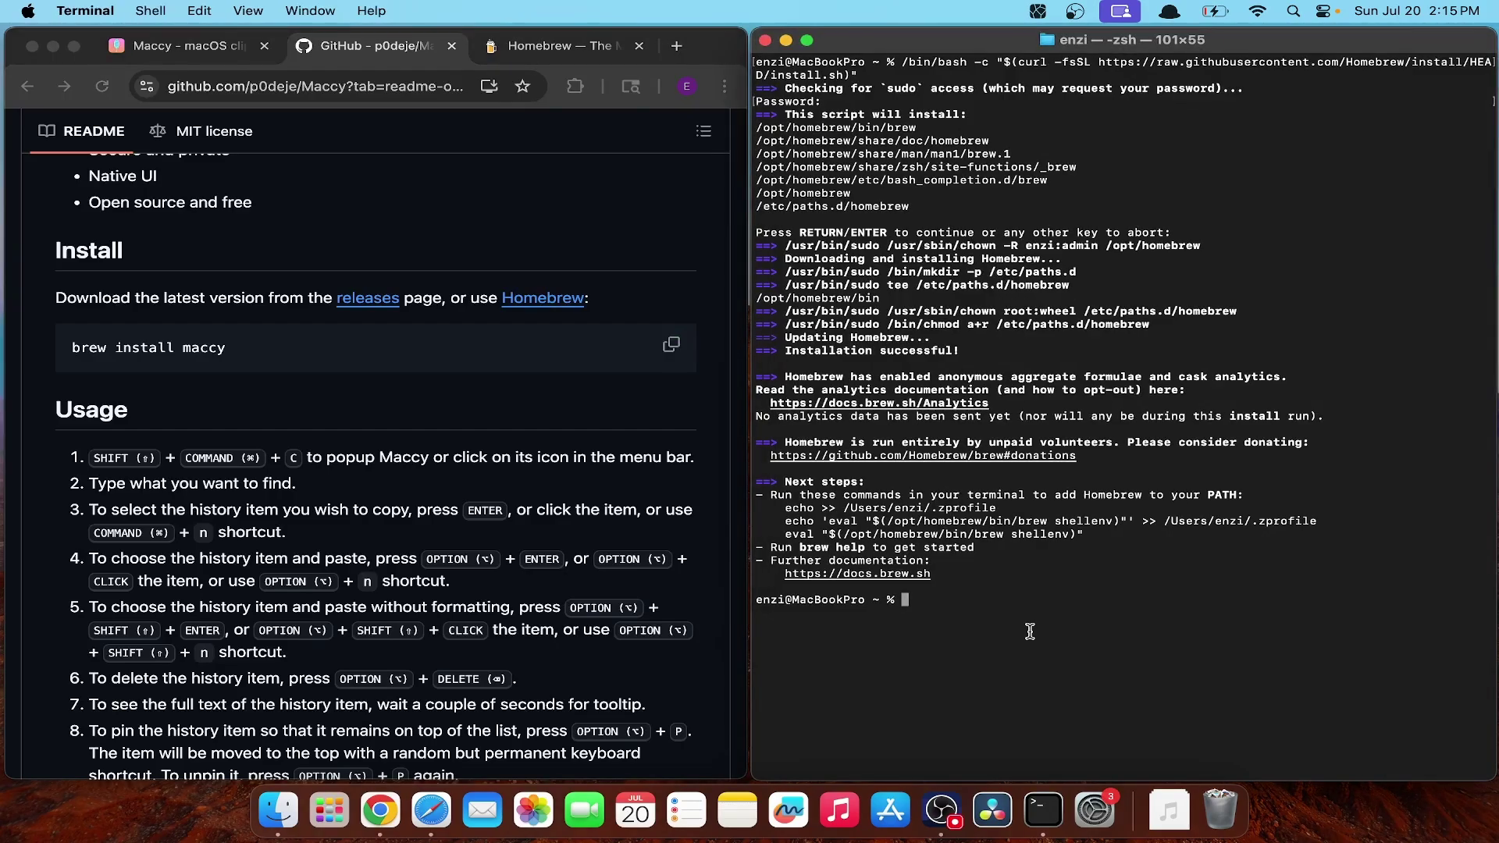
{"action": "key", "text": "super+v"}
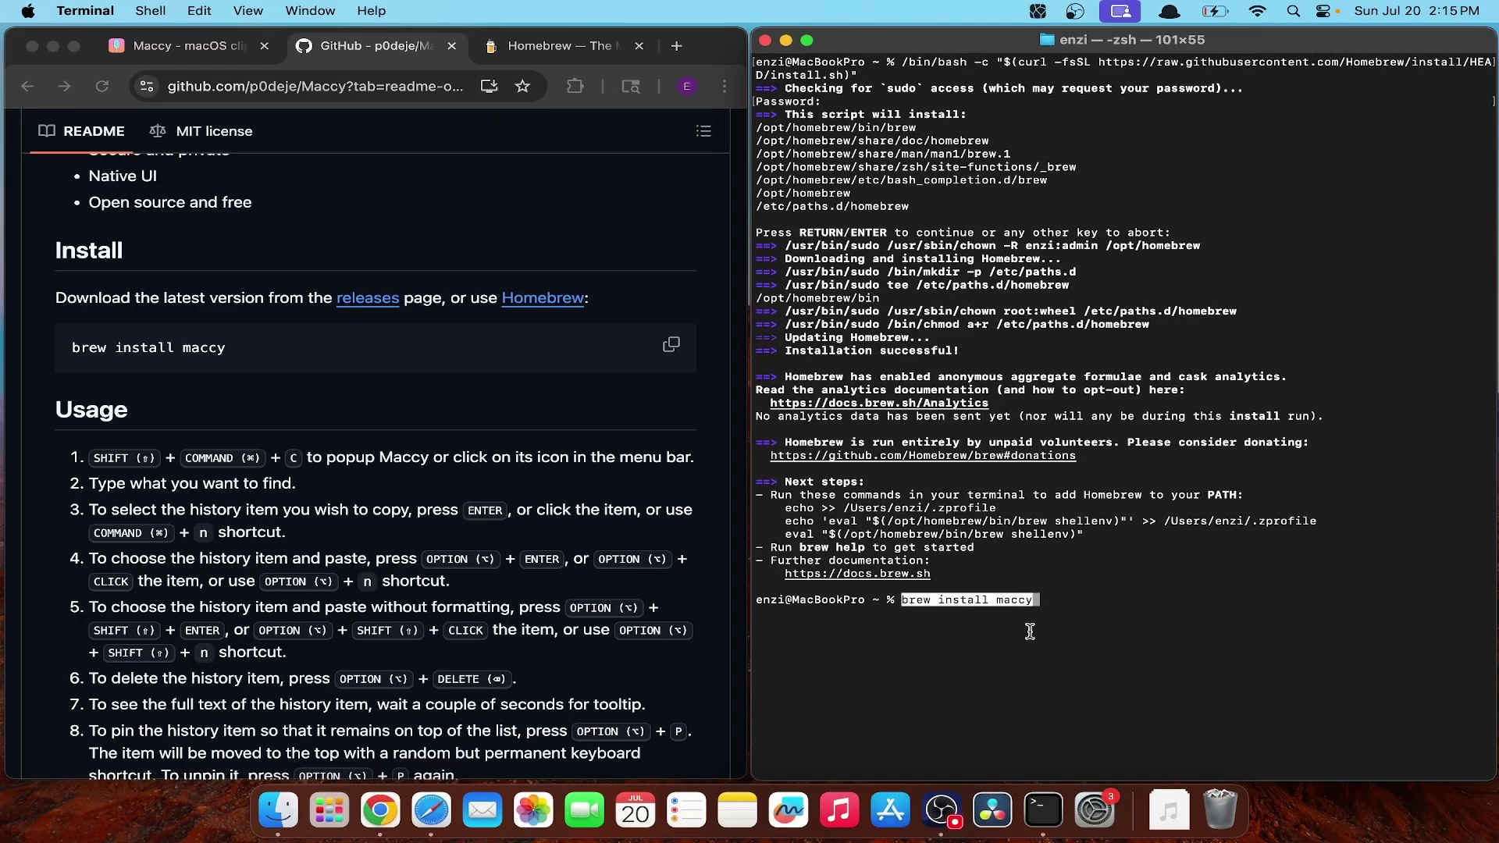
{"action": "key", "text": "Return"}
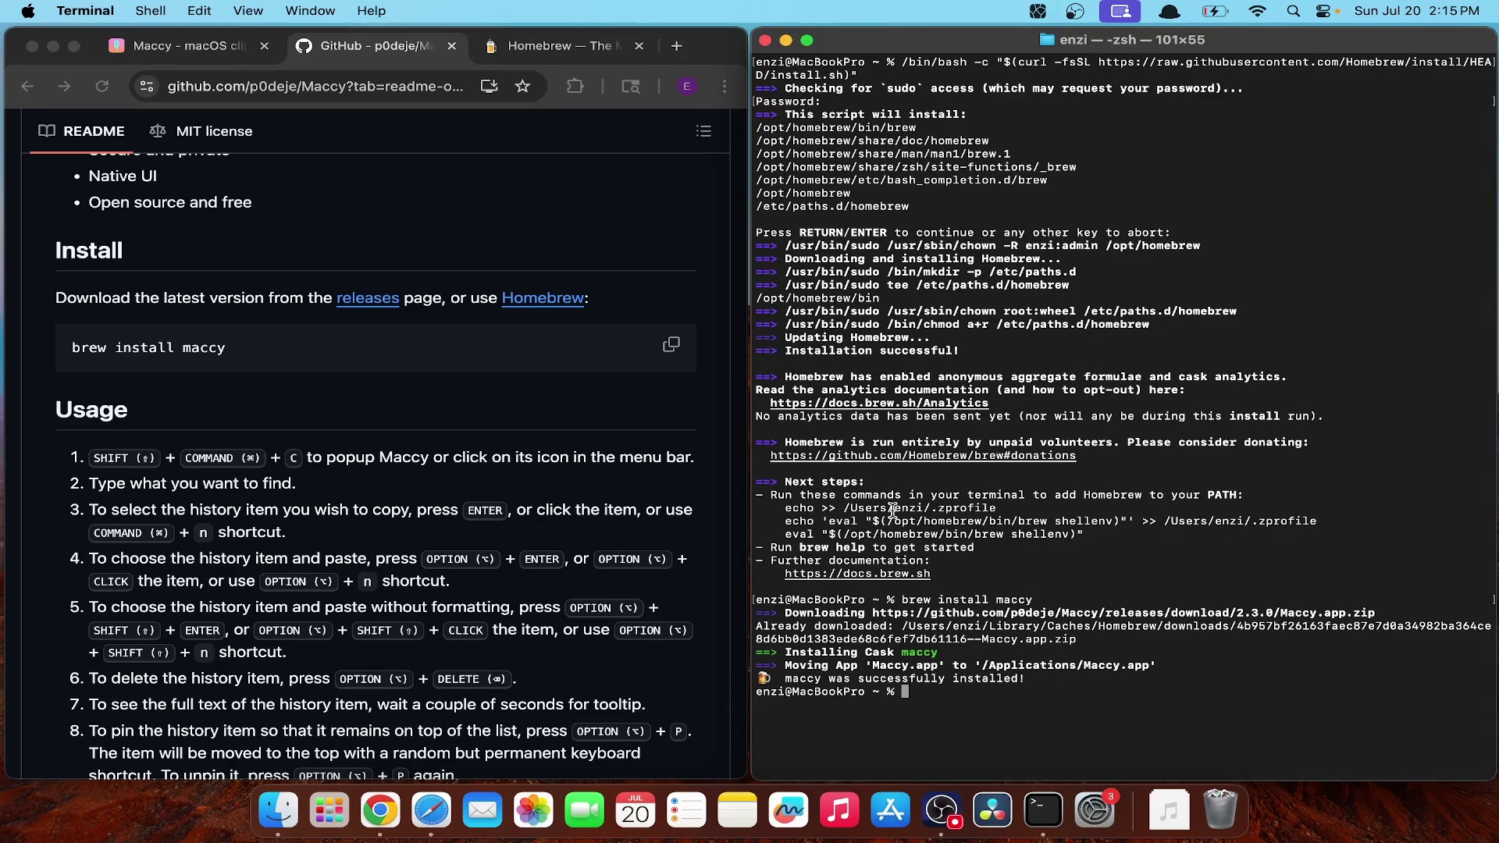
{"action": "key", "text": "F4"}
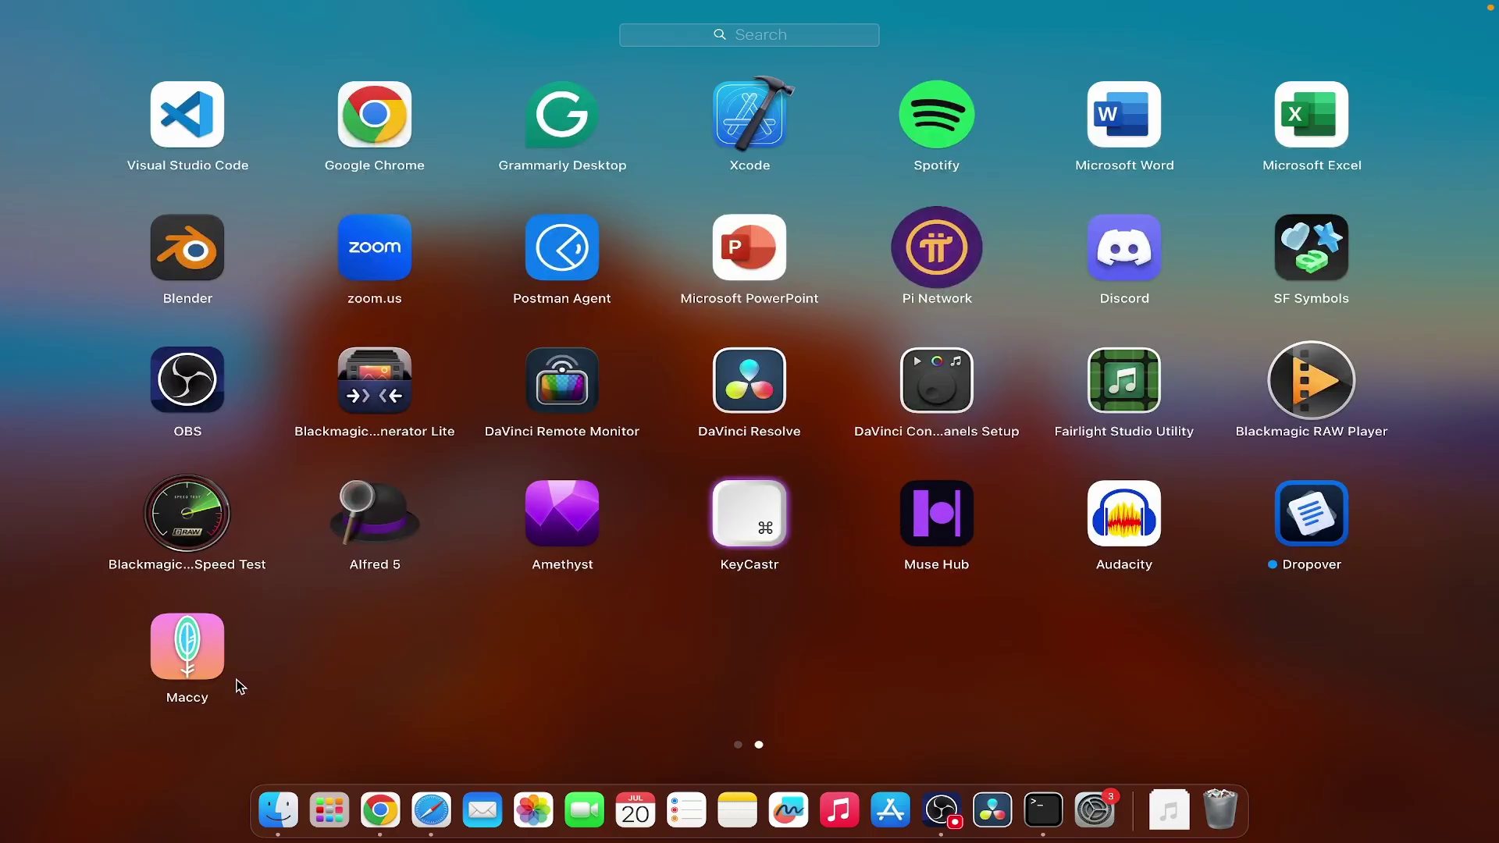
Step: Launch Maccy from Launchpad and open then close its menu-bar popup
{"action": "left_click", "coordinate": [188, 648]}
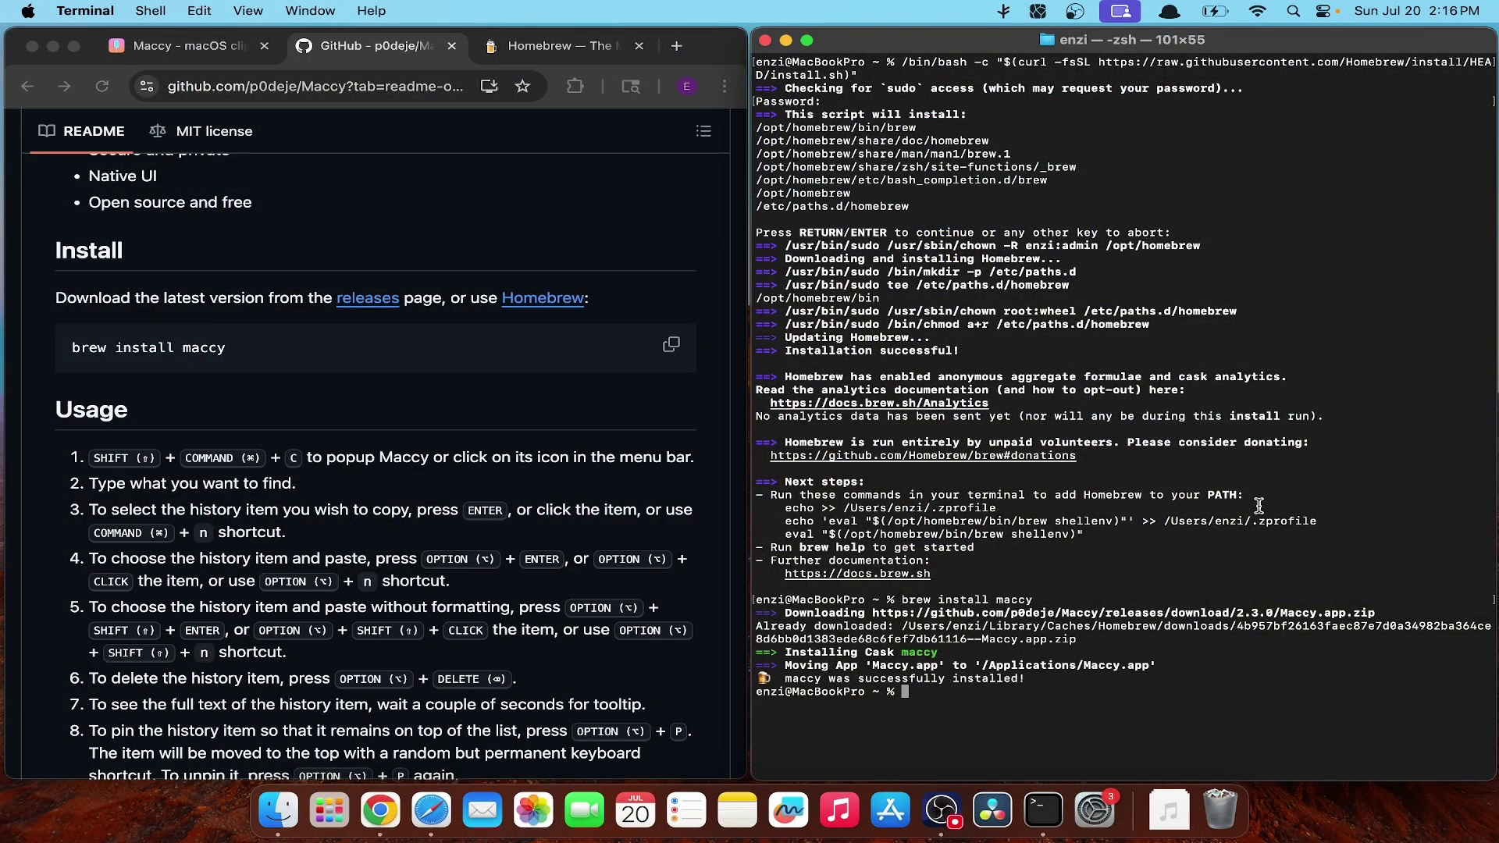
{"action": "left_click", "coordinate": [1004, 12]}
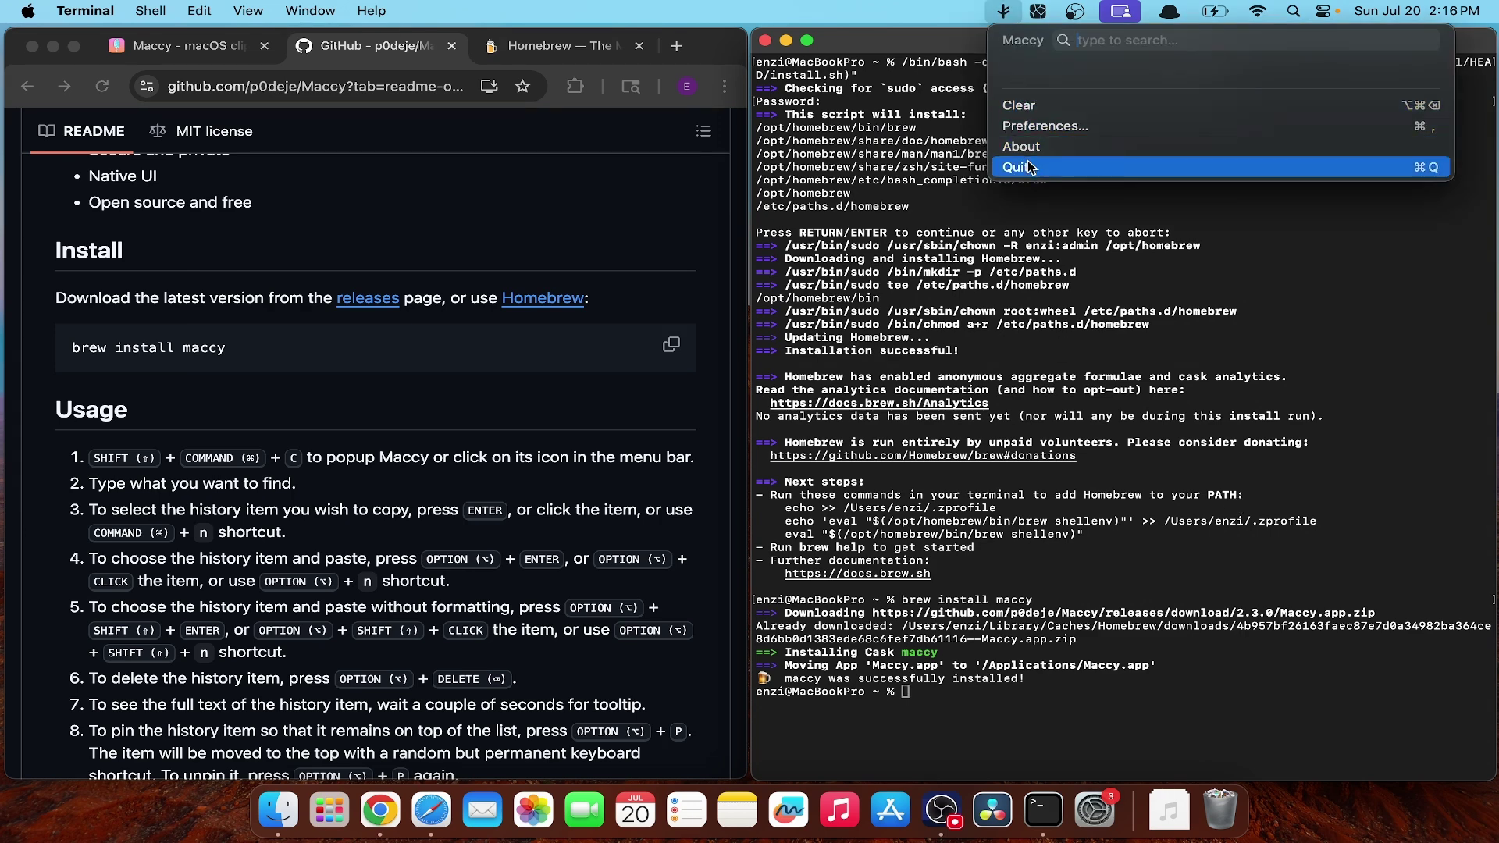
{"action": "left_click", "coordinate": [920, 19]}
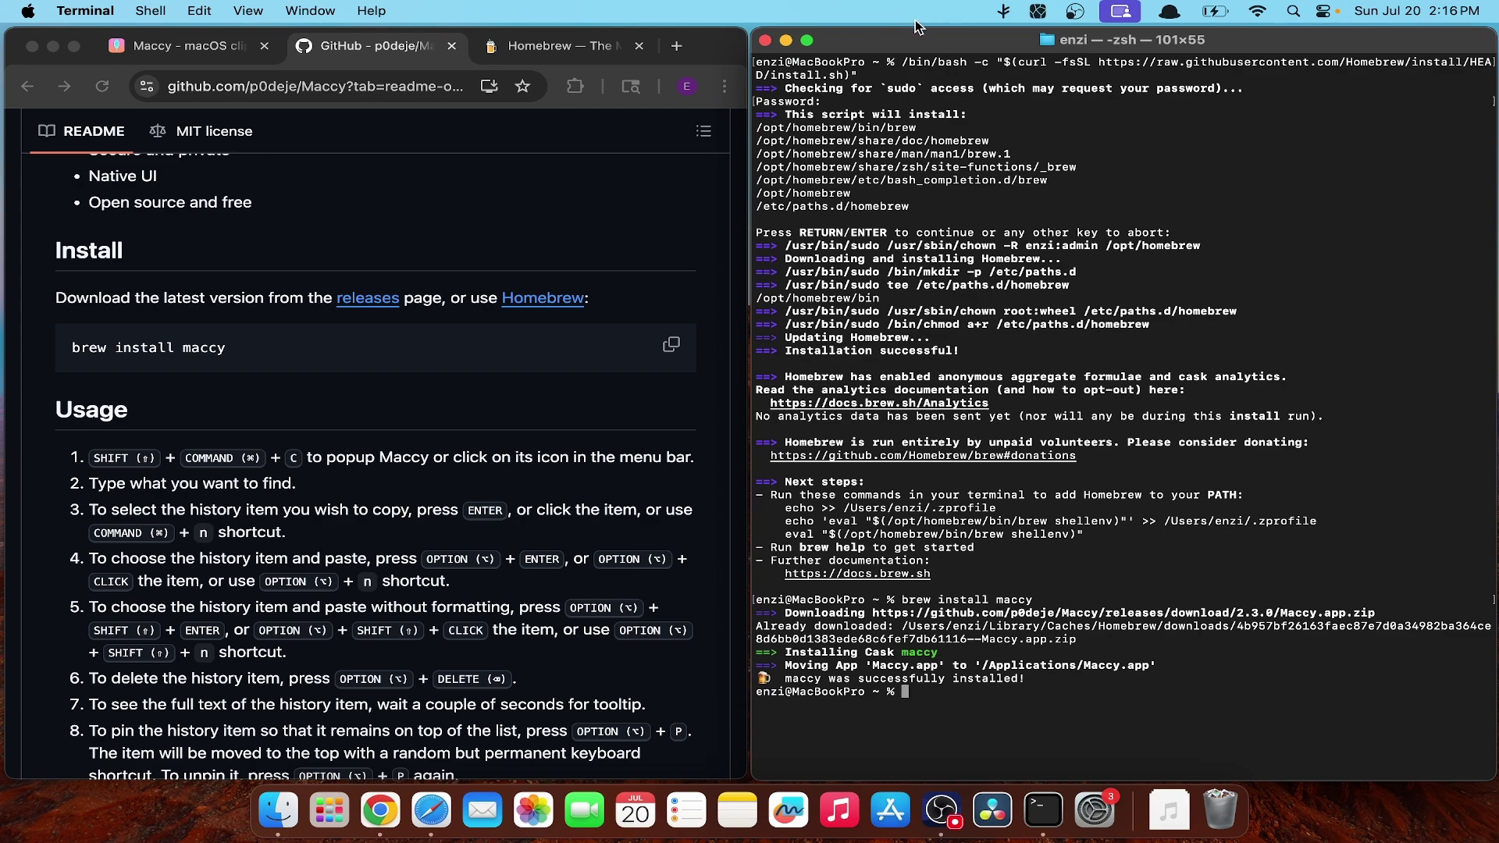
Step: Select the macOS Sonoma requirement line in the README, dismiss the notification, and open Maccy's Preferences
{"action": "scroll", "coordinate": [477, 314], "scroll_direction": "up", "scroll_amount": 15}
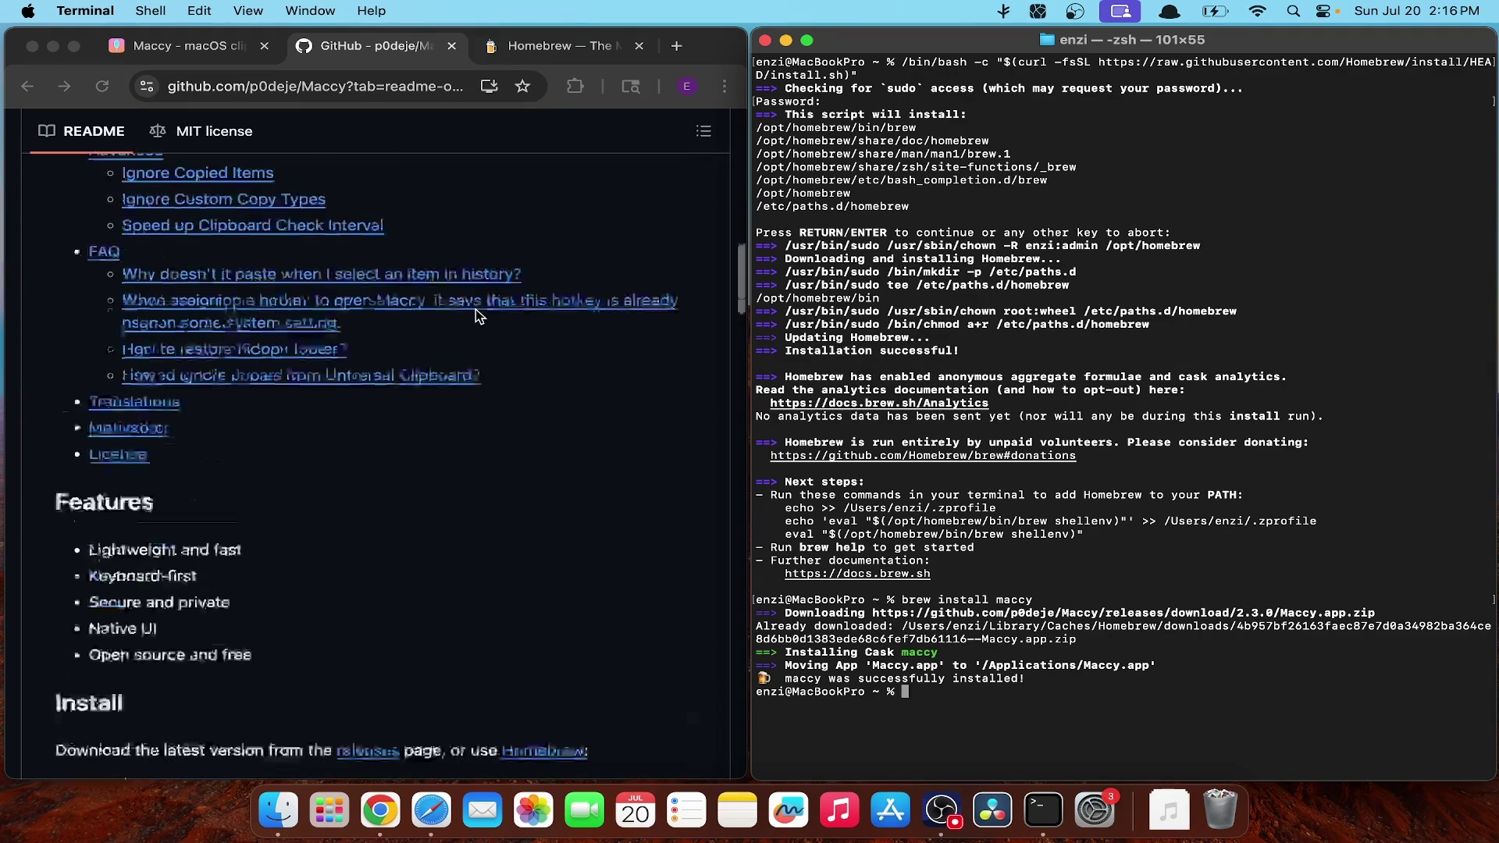
{"action": "scroll", "coordinate": [476, 309], "scroll_direction": "down", "scroll_amount": 10}
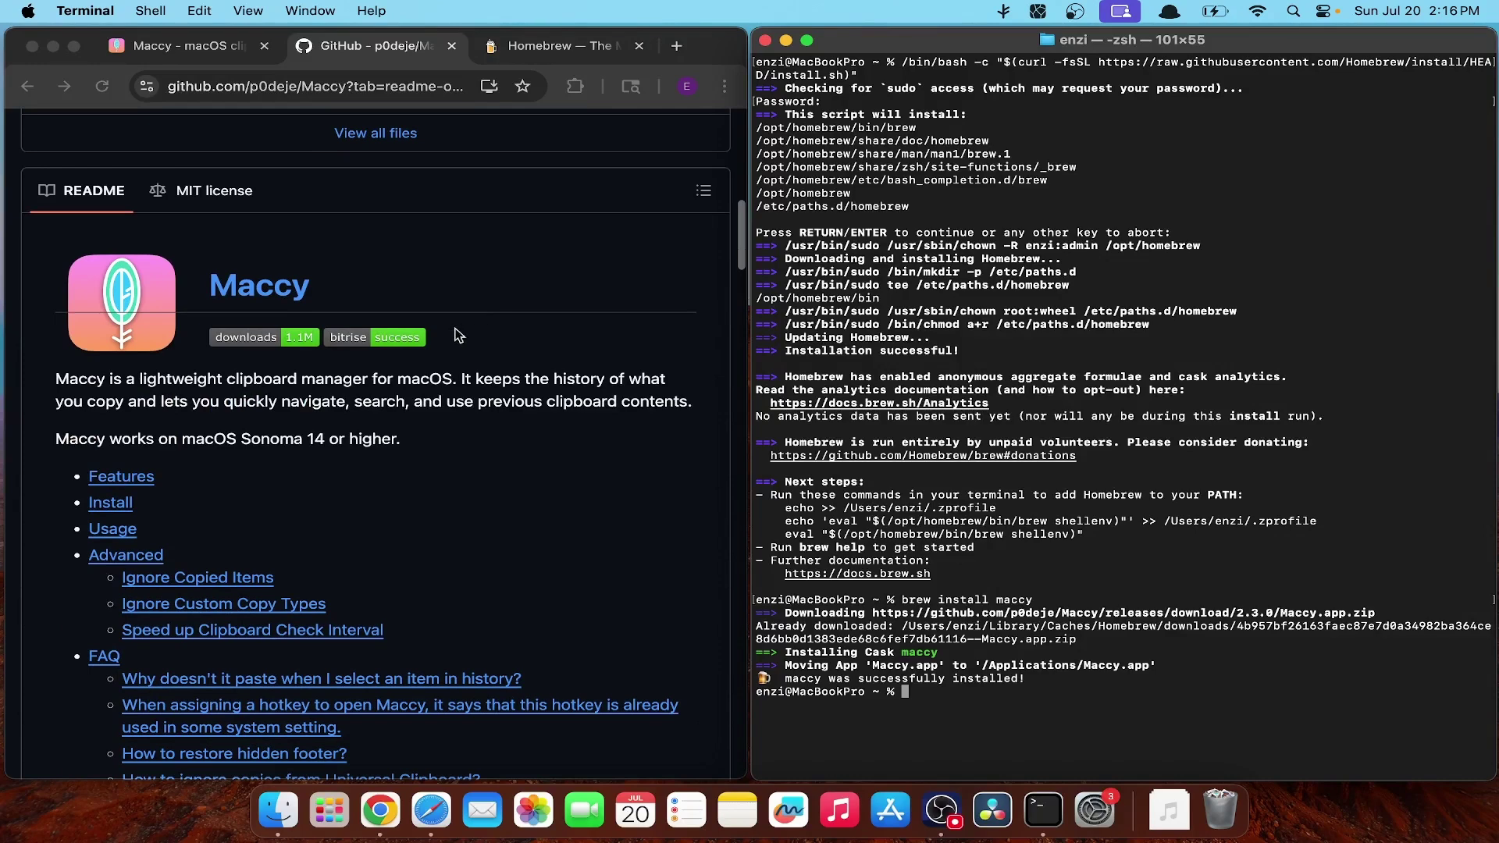
{"action": "left_click", "coordinate": [345, 445]}
{"action": "triple_click", "coordinate": [346, 445]}
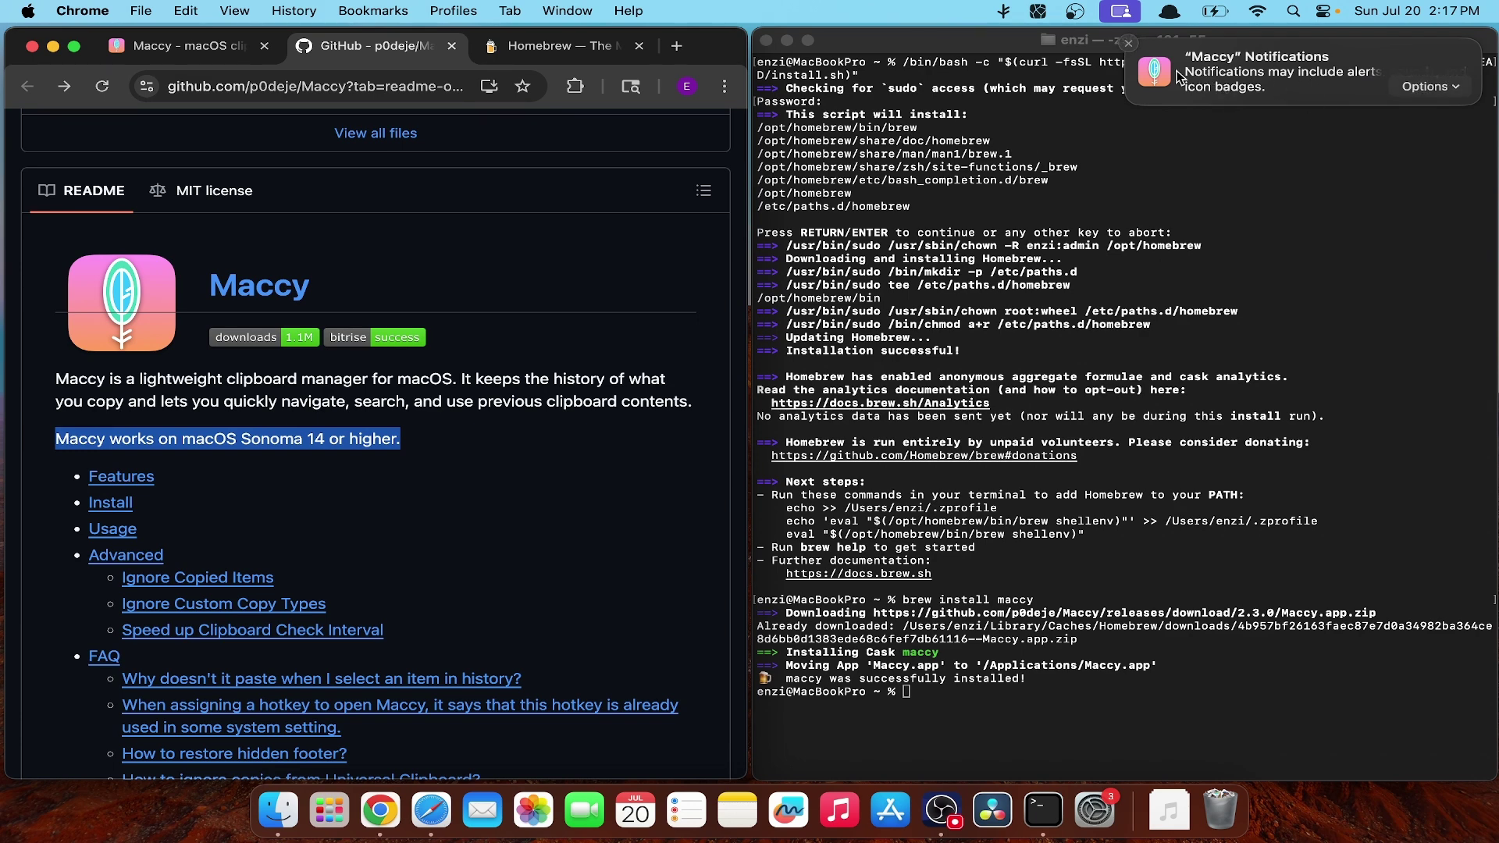
{"action": "left_click", "coordinate": [1129, 44]}
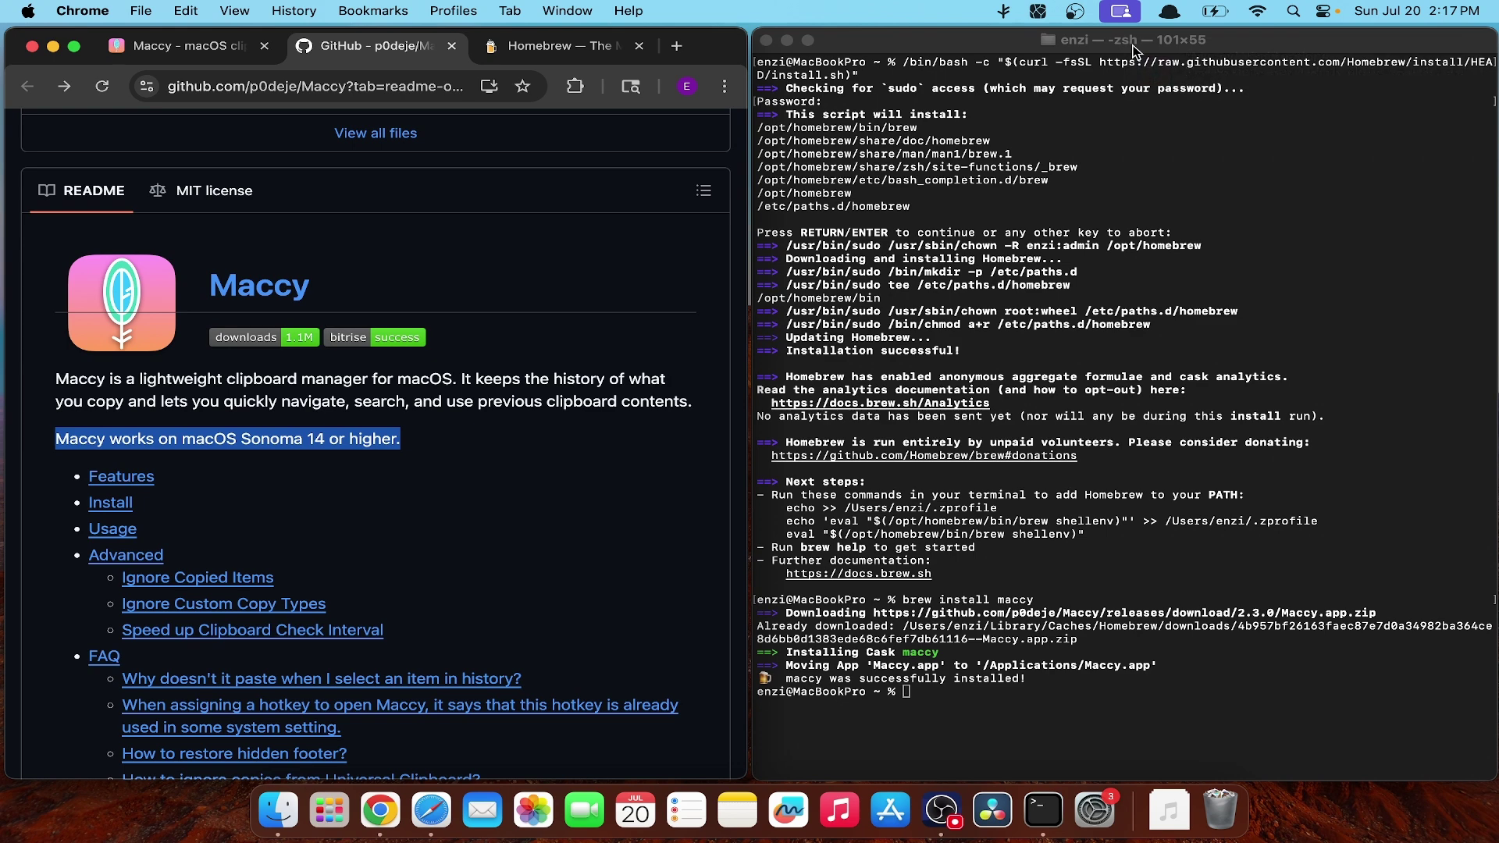
{"action": "left_click", "coordinate": [1005, 12]}
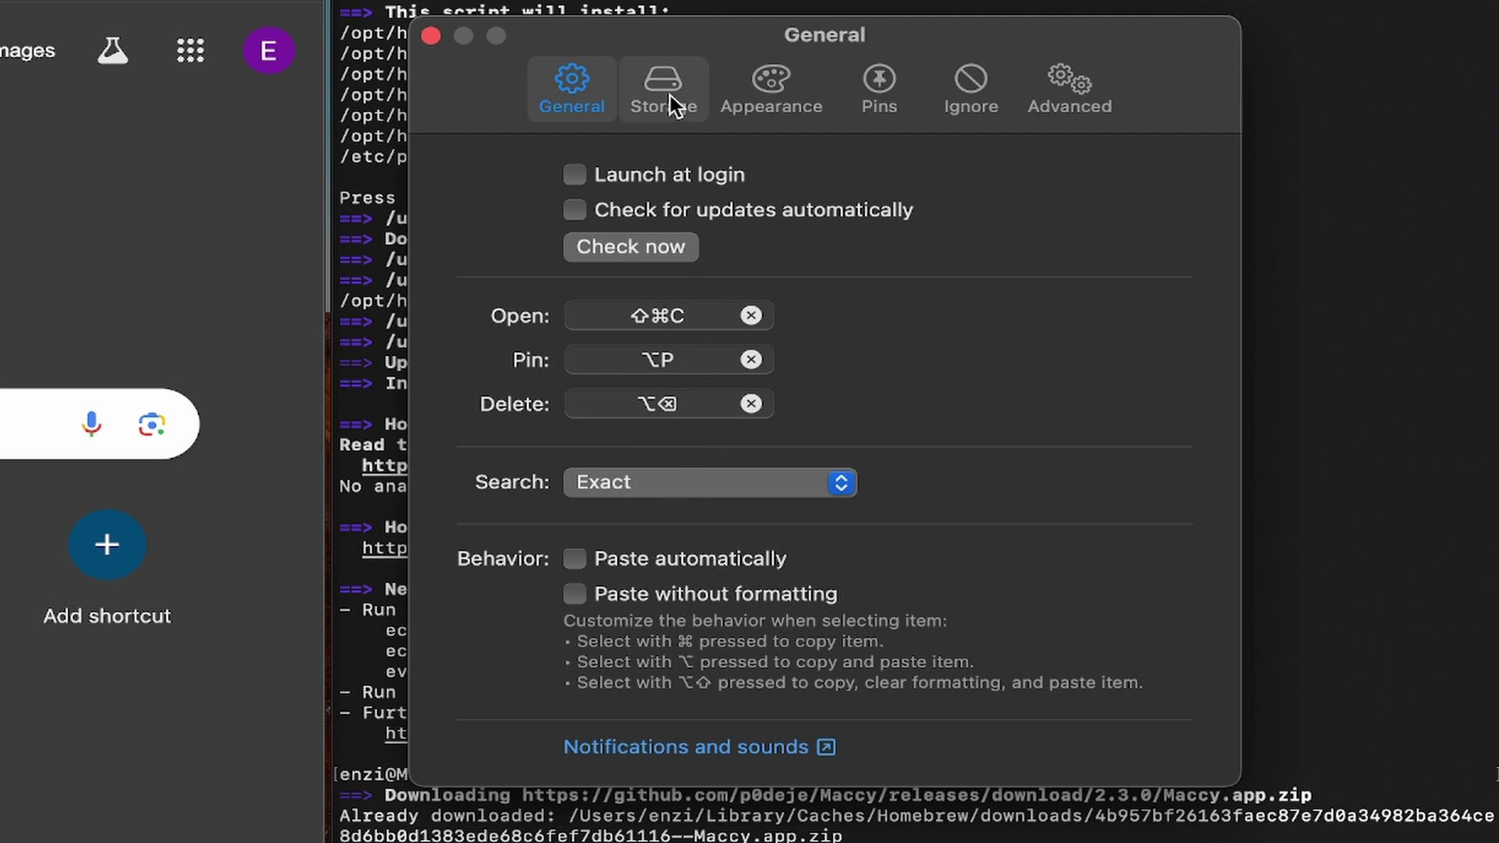
Step: Look over Maccy's Storage settings, then return to the Appearance tab
{"action": "left_click", "coordinate": [738, 94]}
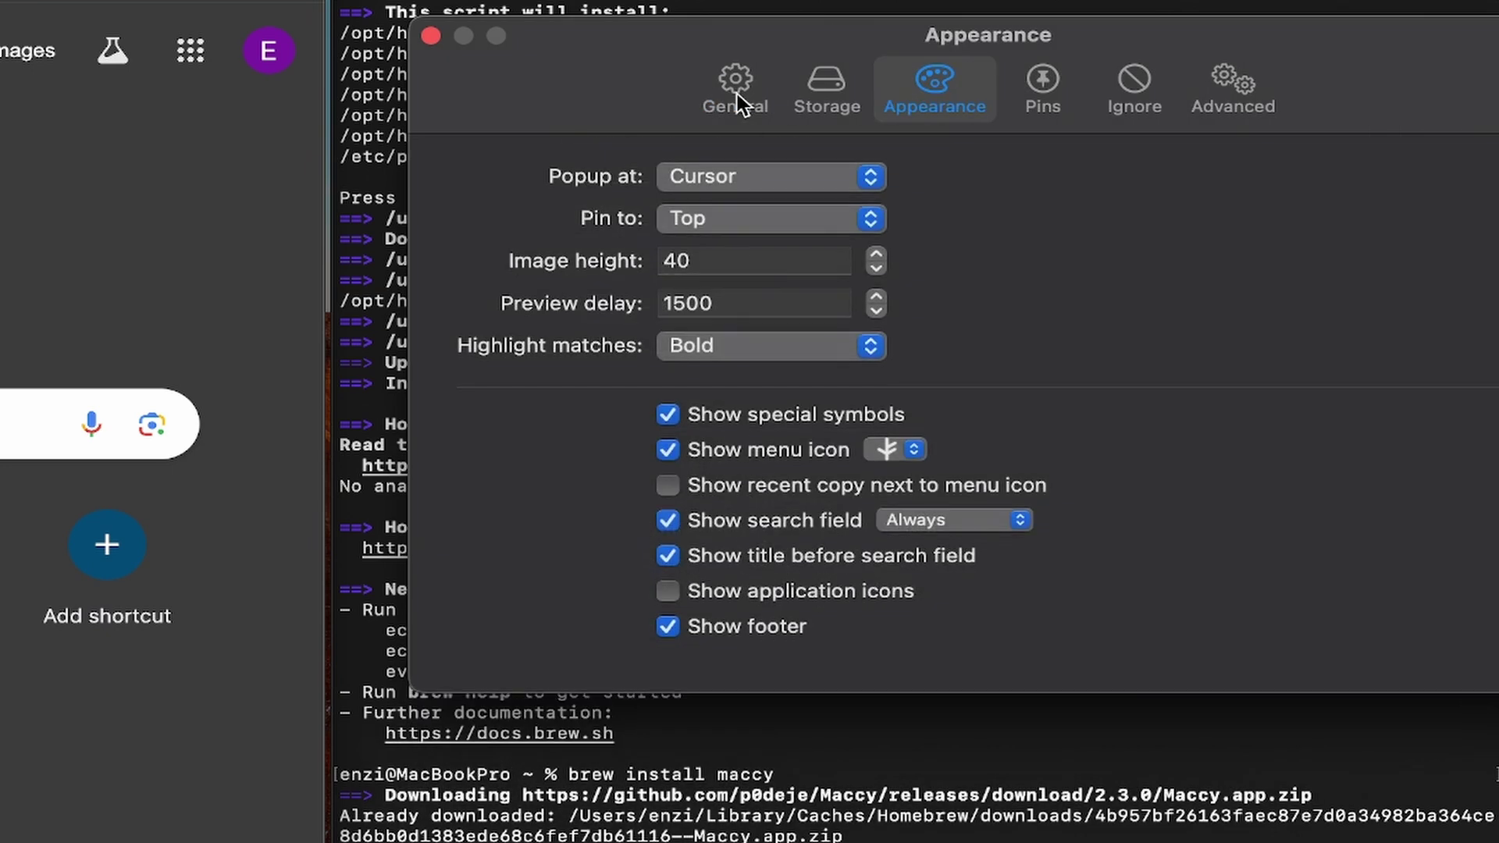
{"action": "left_click", "coordinate": [807, 87]}
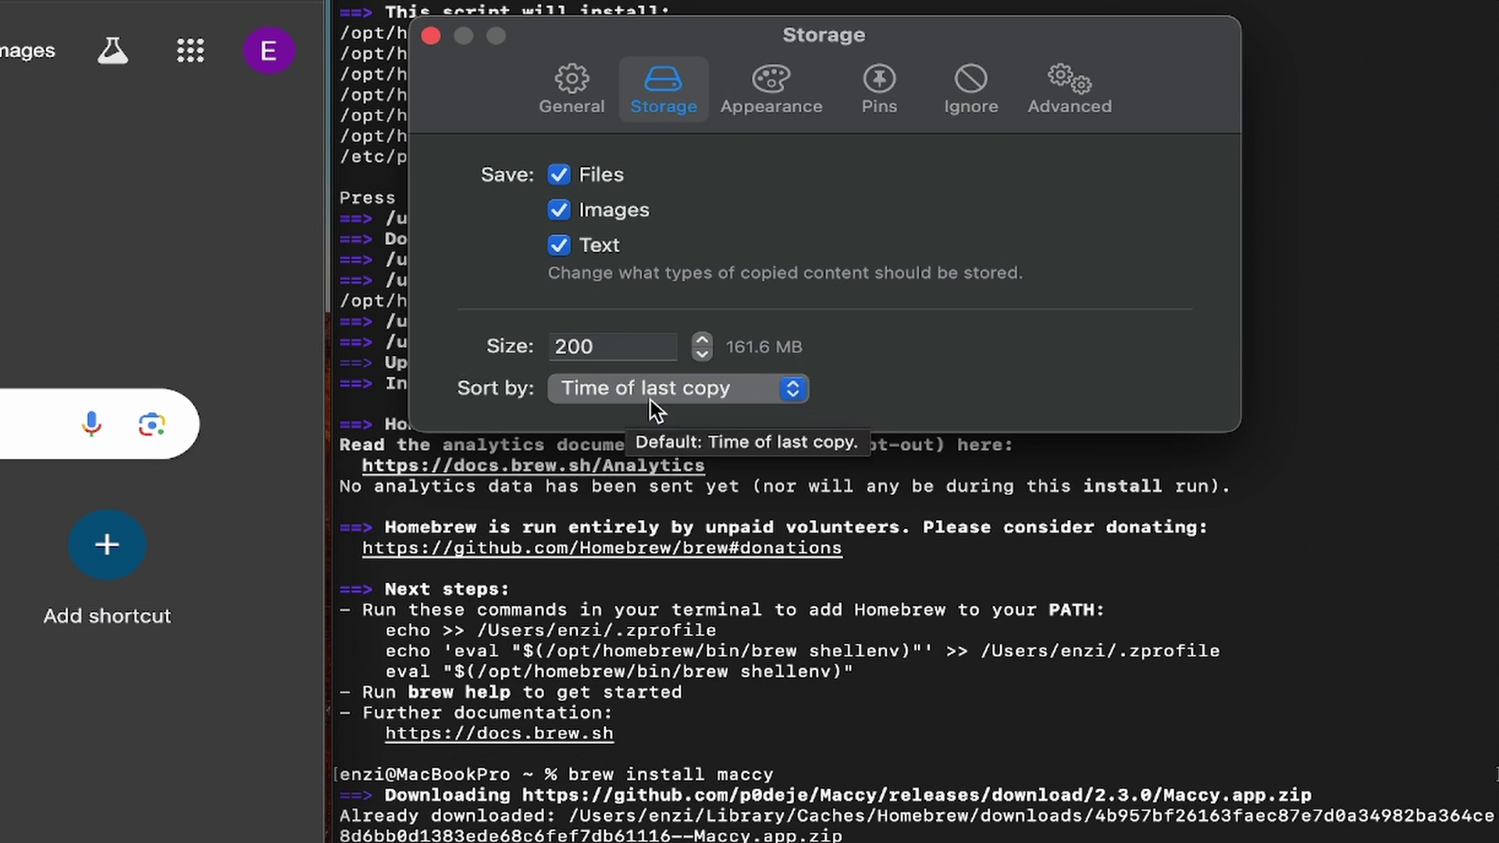
{"action": "left_click", "coordinate": [766, 78]}
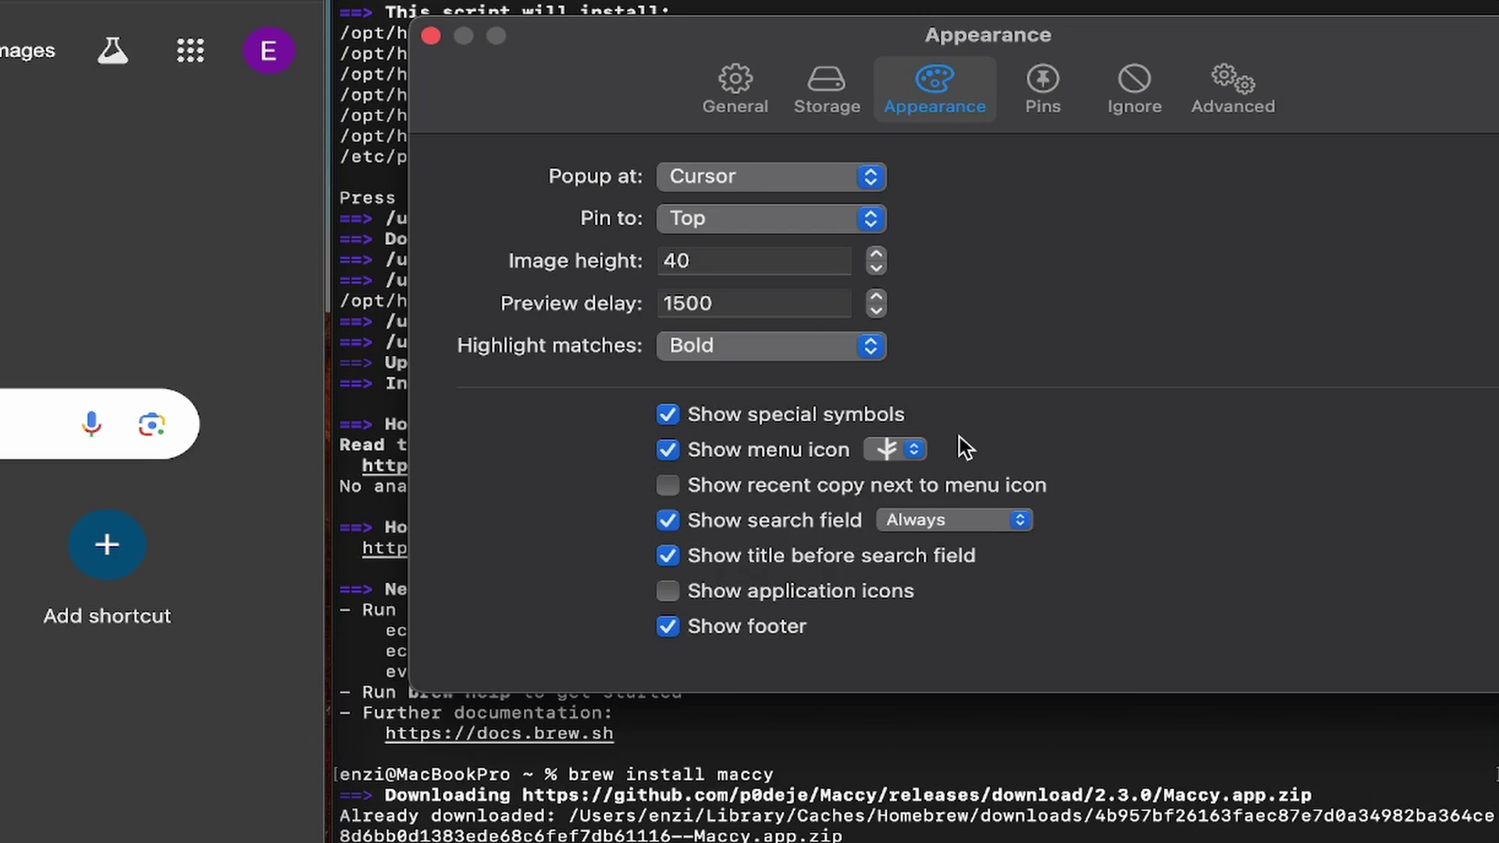
Step: Keep the branch menu icon and try the recent-copy and app-icon options, leaving both off
{"action": "left_click", "coordinate": [915, 456]}
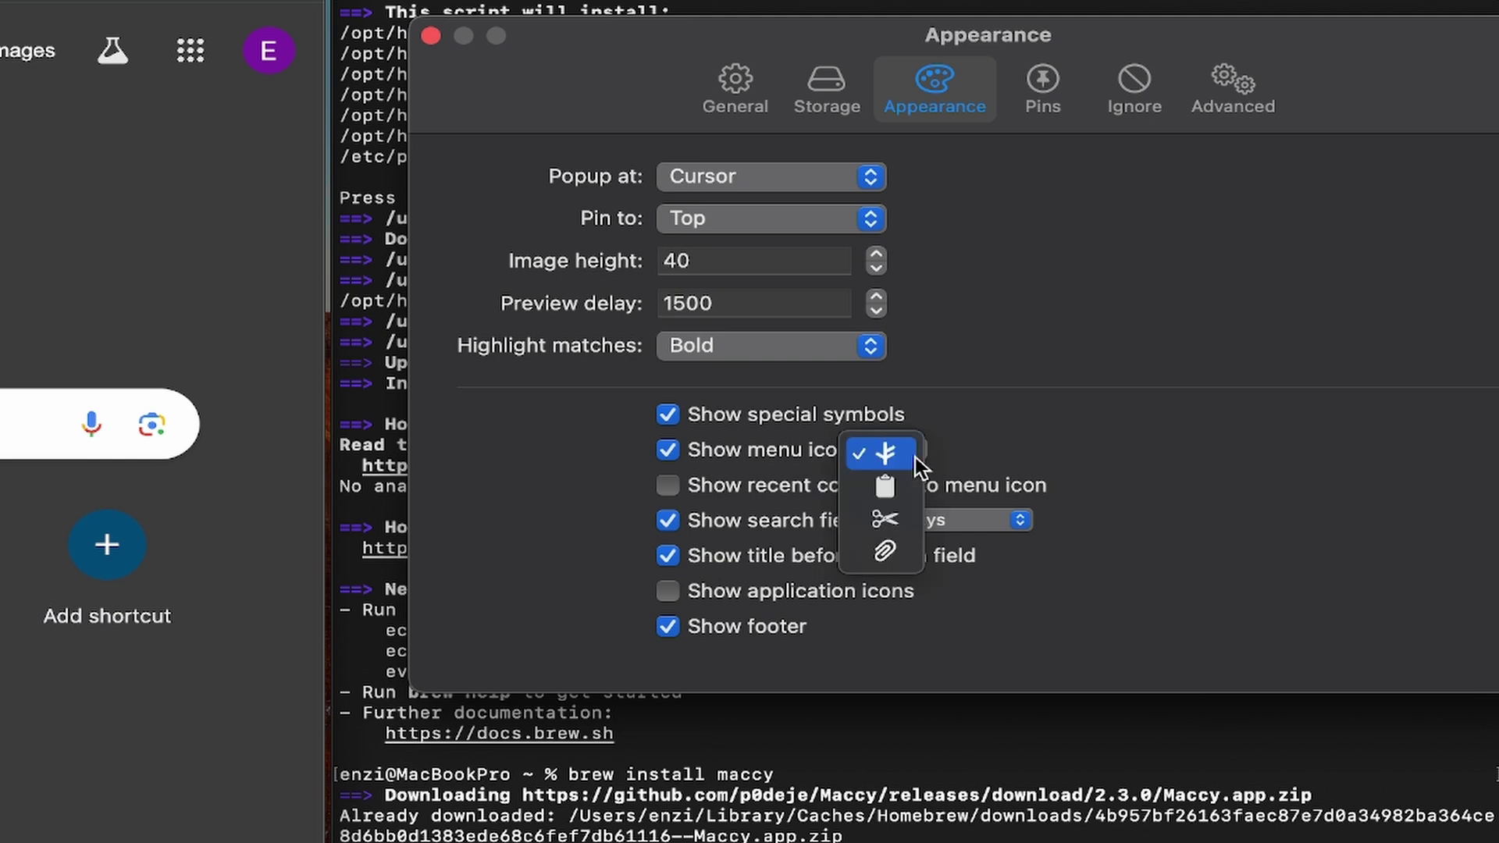
{"action": "left_click", "coordinate": [955, 451]}
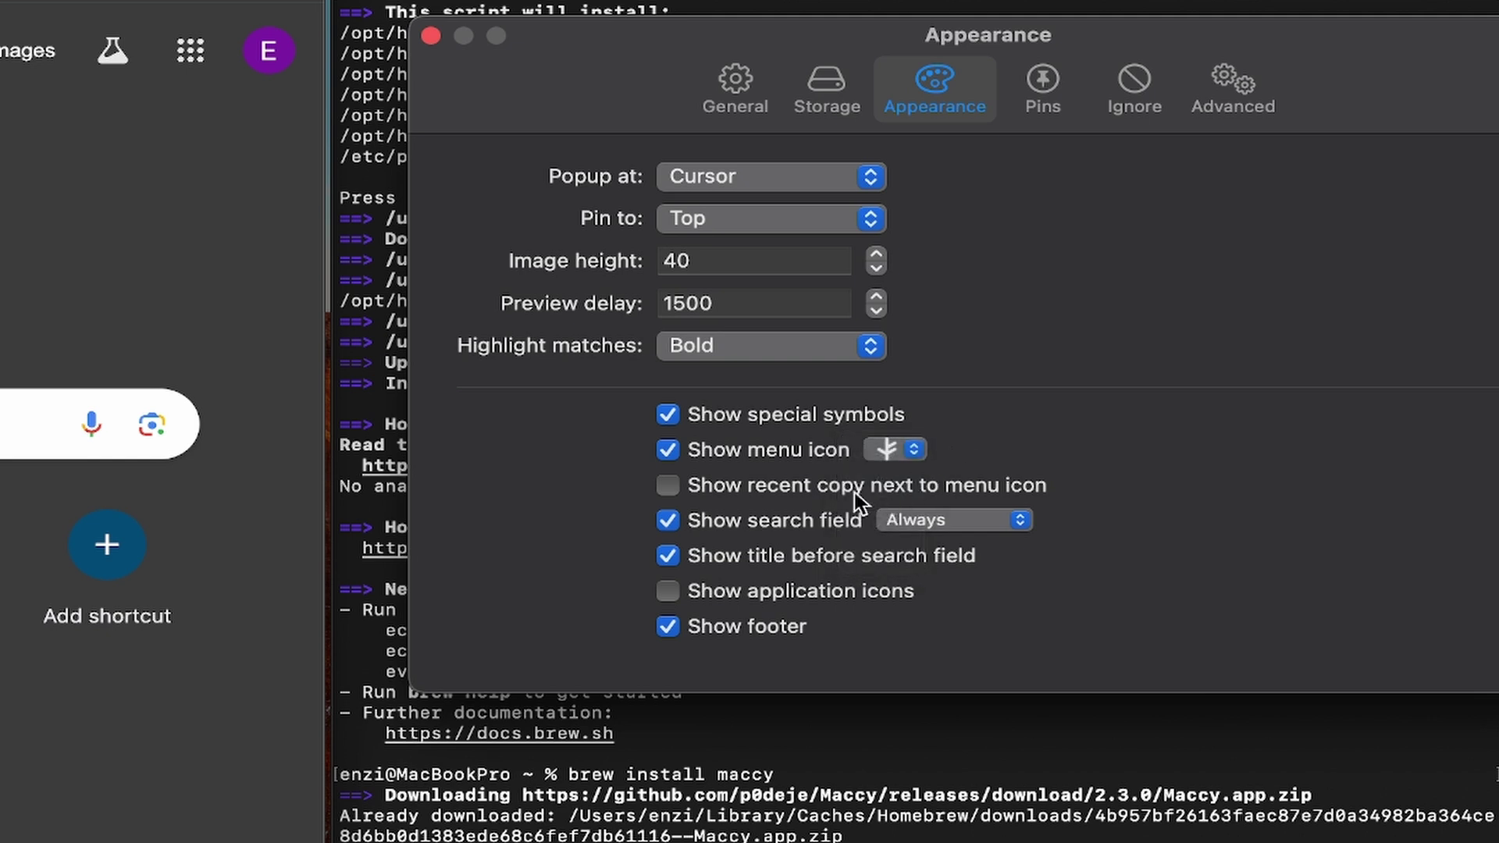
{"action": "left_click", "coordinate": [910, 490]}
{"action": "left_click", "coordinate": [911, 490]}
{"action": "left_click", "coordinate": [793, 594]}
{"action": "left_click", "coordinate": [793, 594]}
Step: Browse Pins, Ignore and Advanced, enable Launch at login in General, and close Preferences
{"action": "left_click", "coordinate": [1028, 115]}
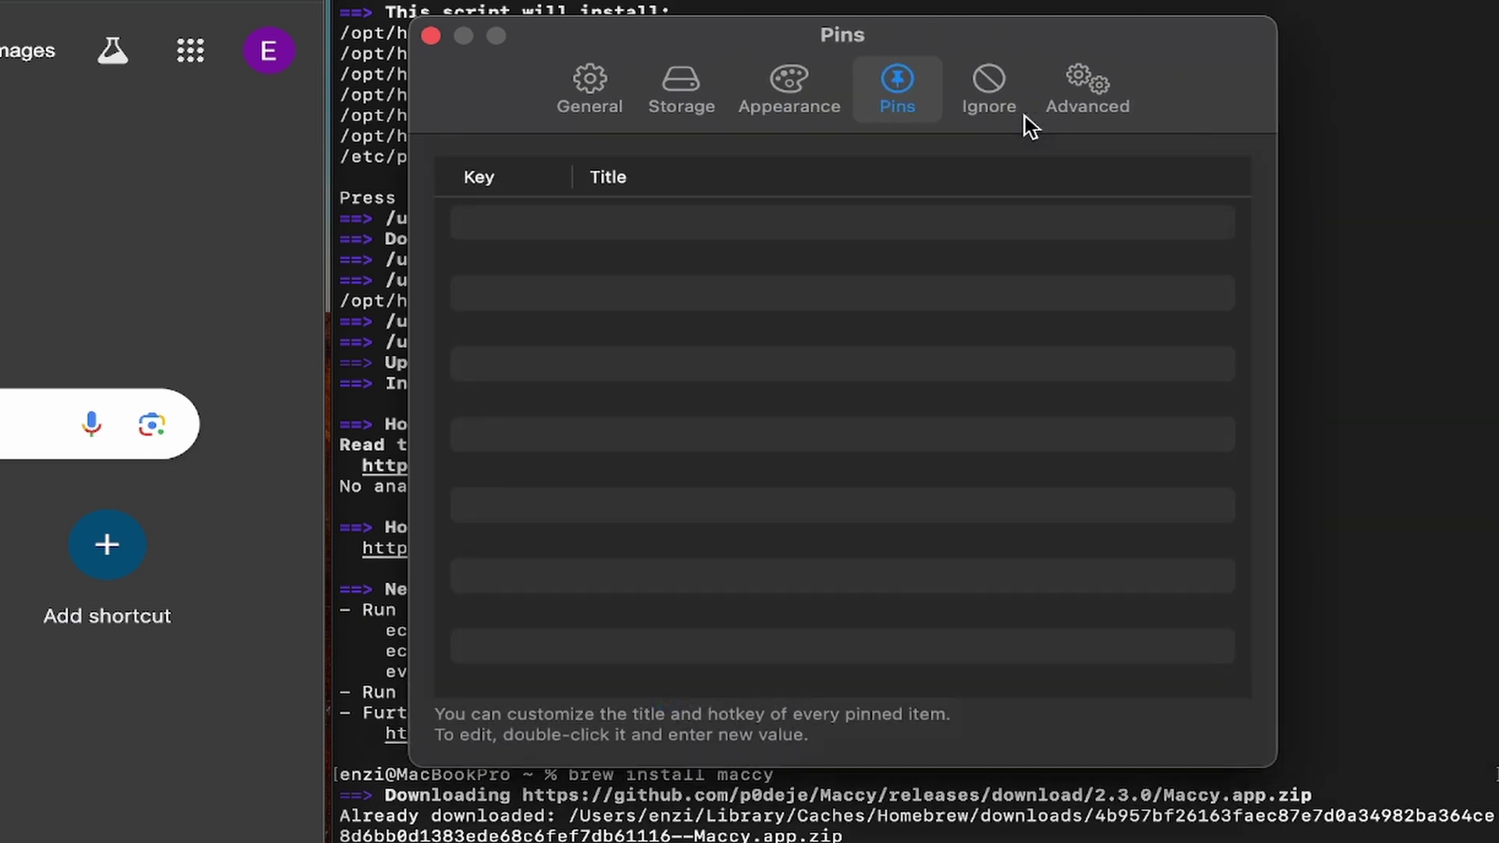
{"action": "left_click", "coordinate": [998, 106]}
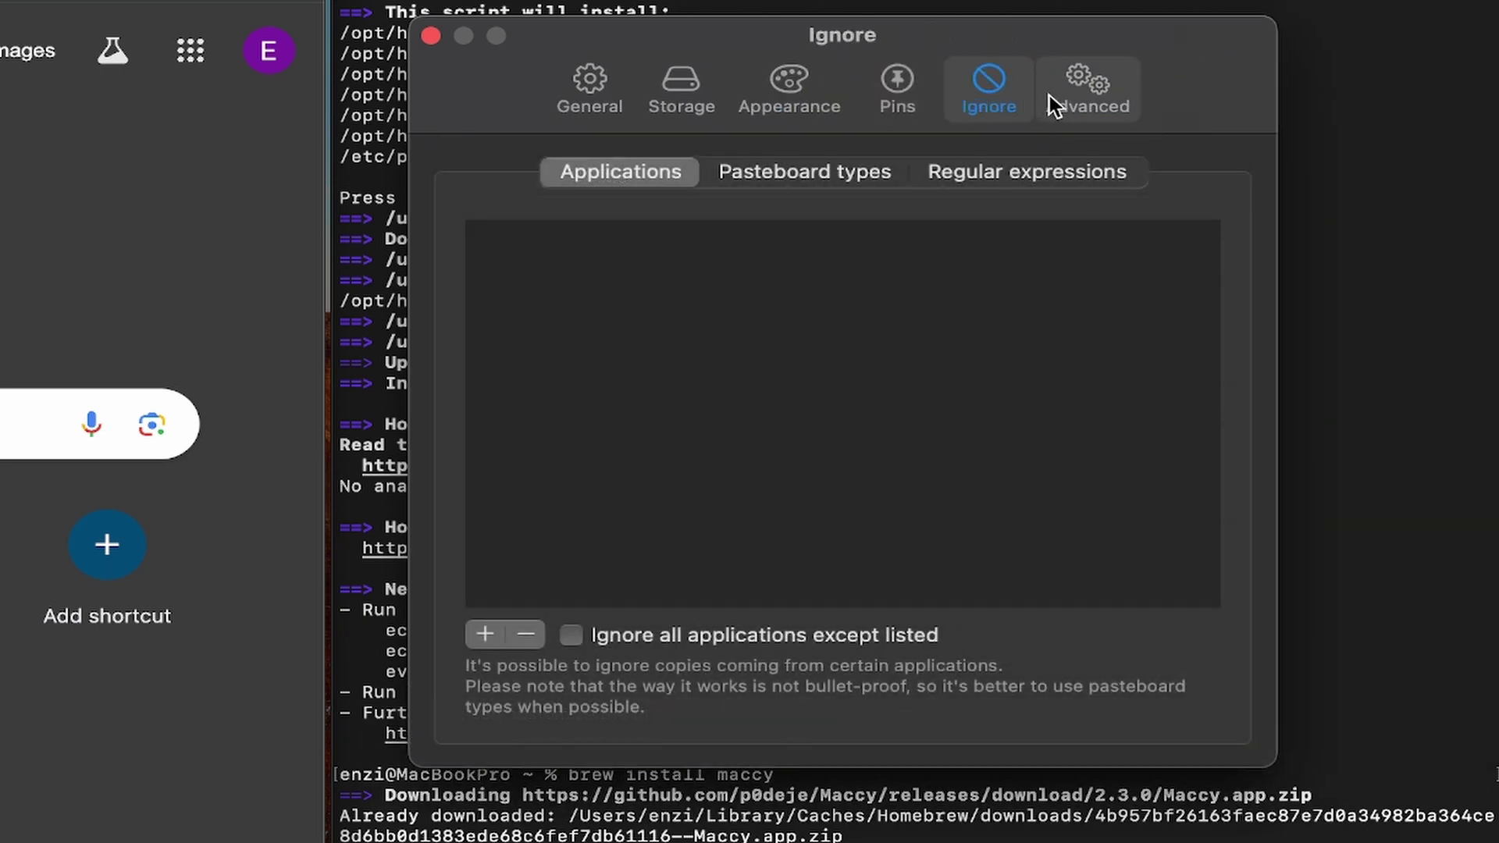
{"action": "left_click", "coordinate": [1051, 103]}
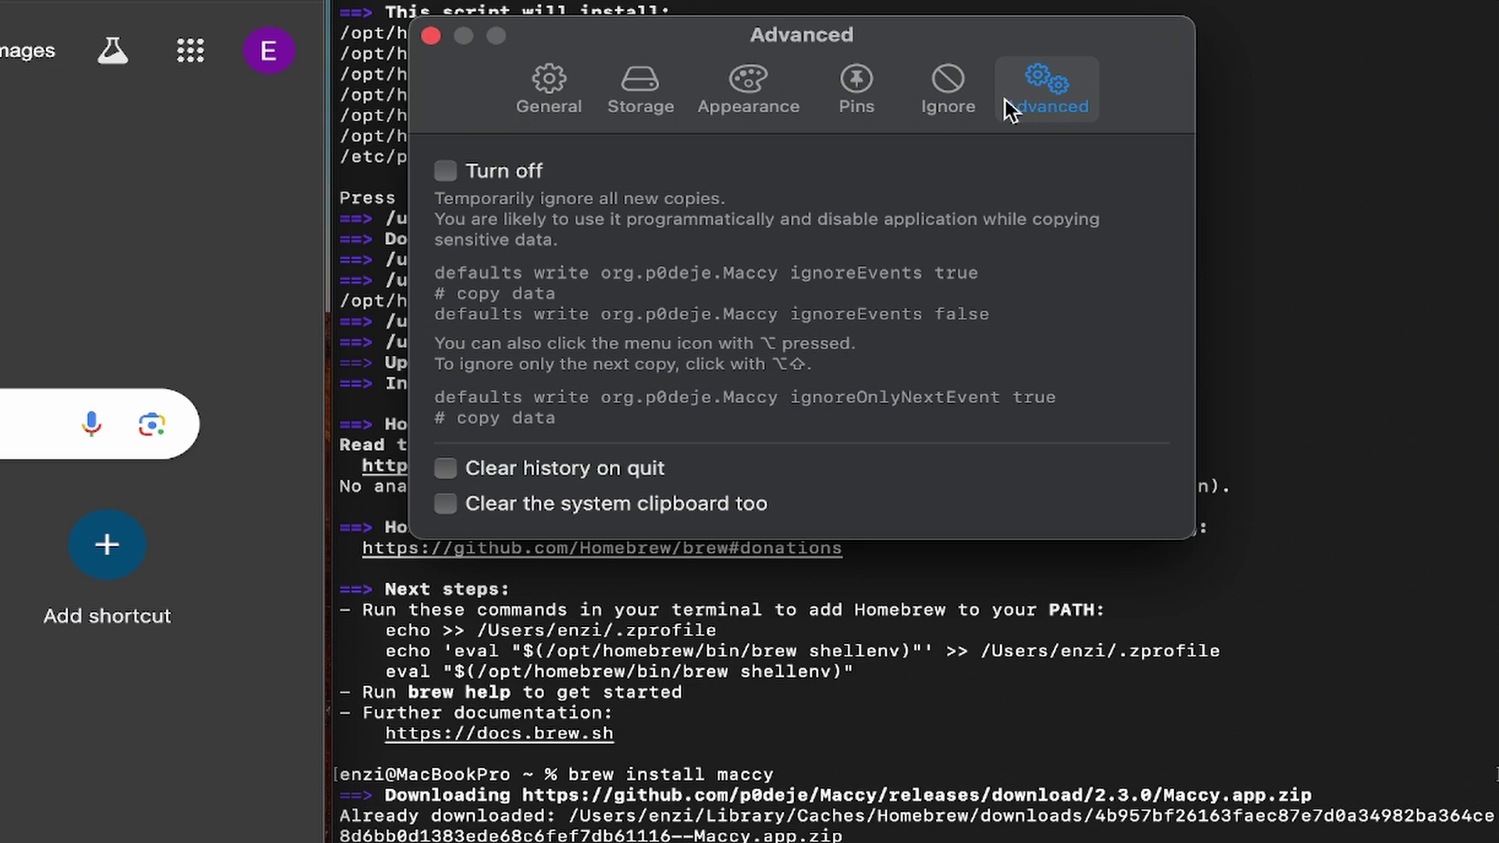
{"action": "left_click", "coordinate": [586, 114]}
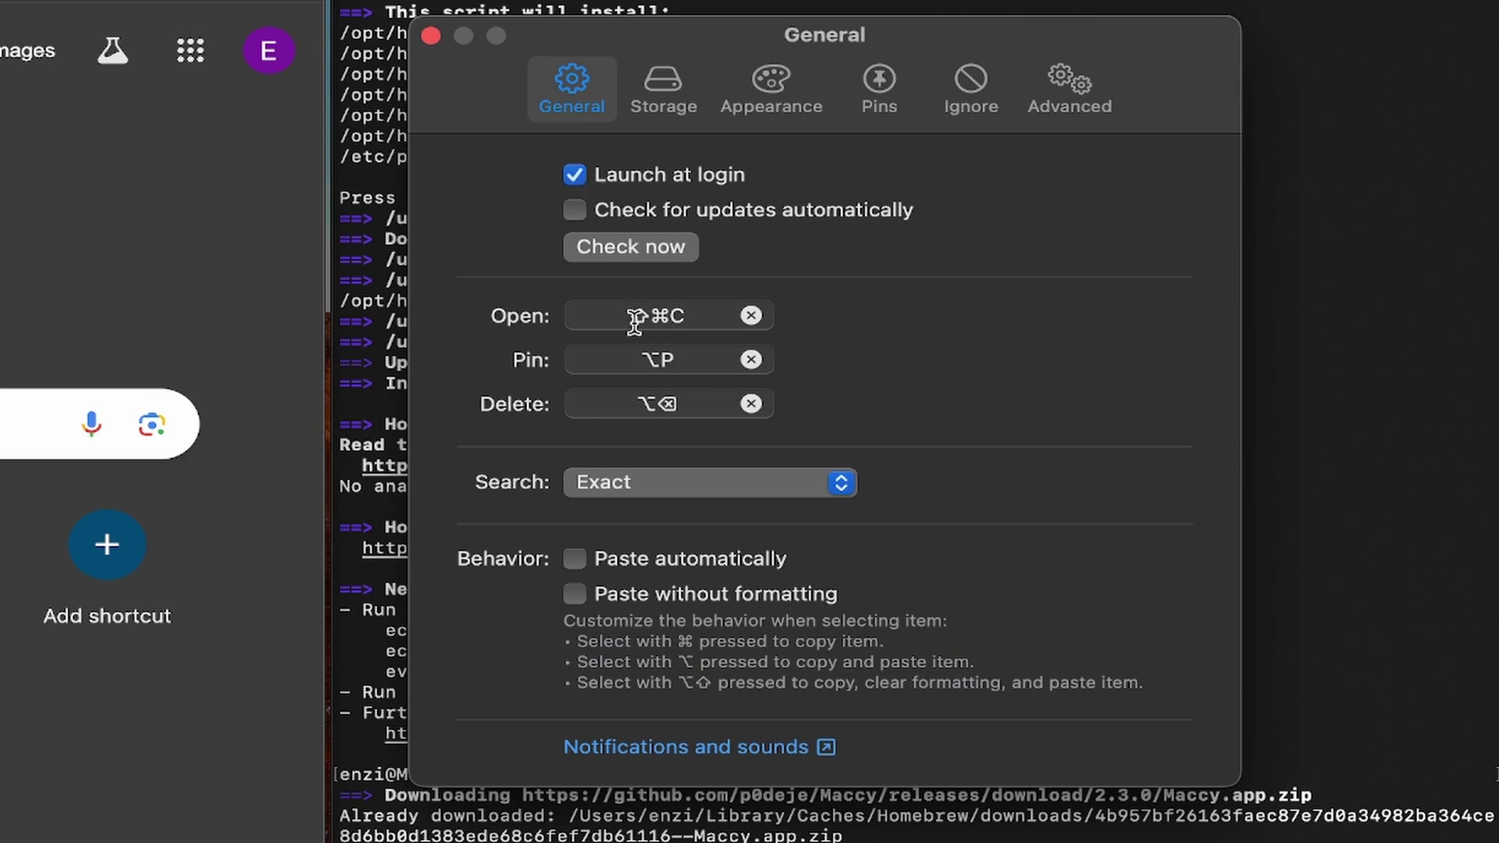
{"action": "left_click", "coordinate": [431, 35]}
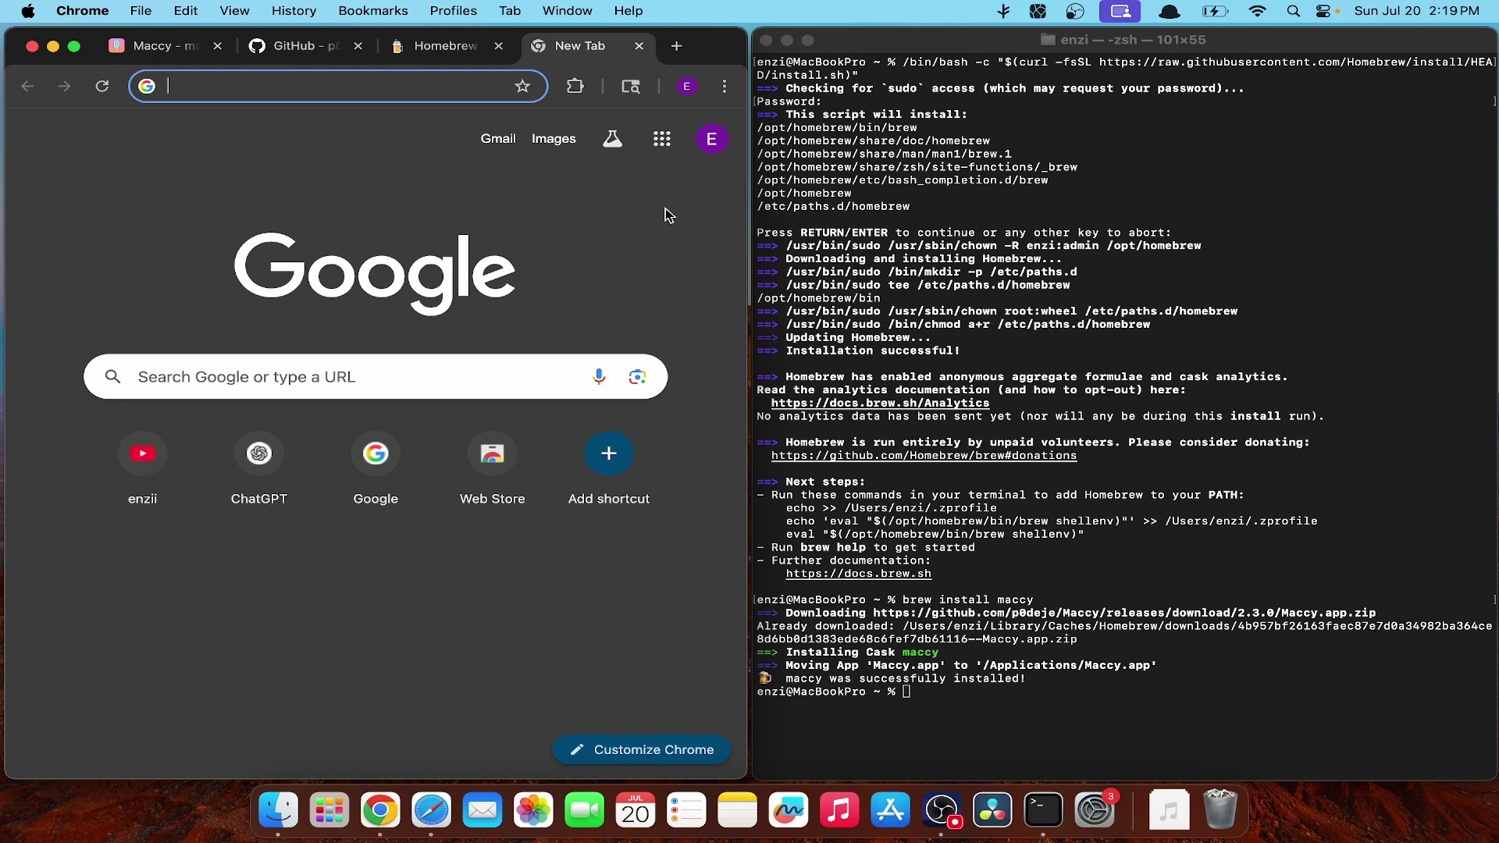
Step: Open the history with Shift+Cmd+C, close and reopen it, and arrow through the three snippets
{"action": "key", "text": "shift+super+c"}
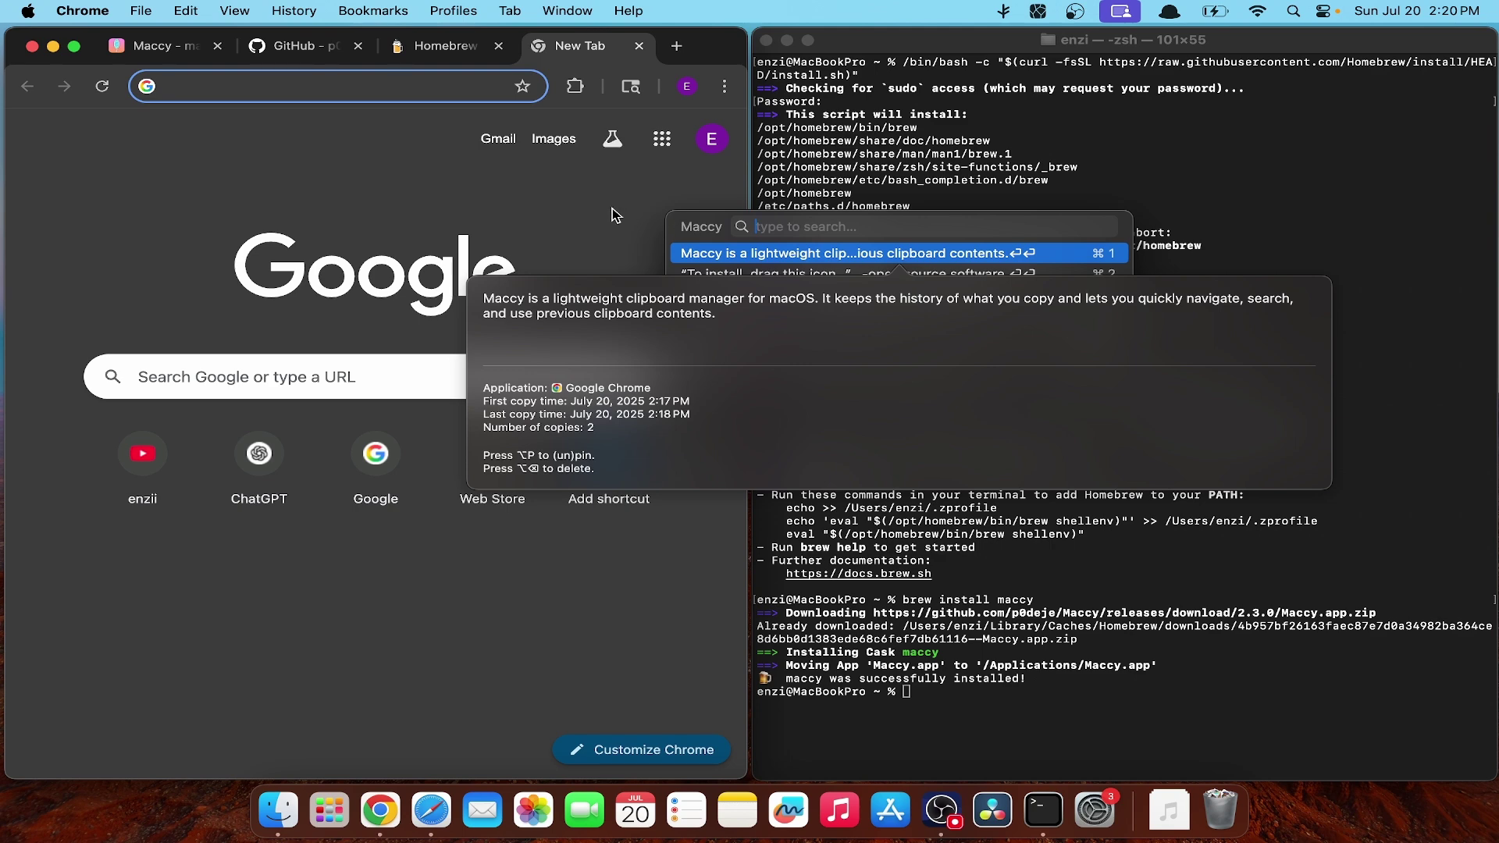
{"action": "key", "text": "Escape"}
{"action": "key", "text": "shift+super+c"}
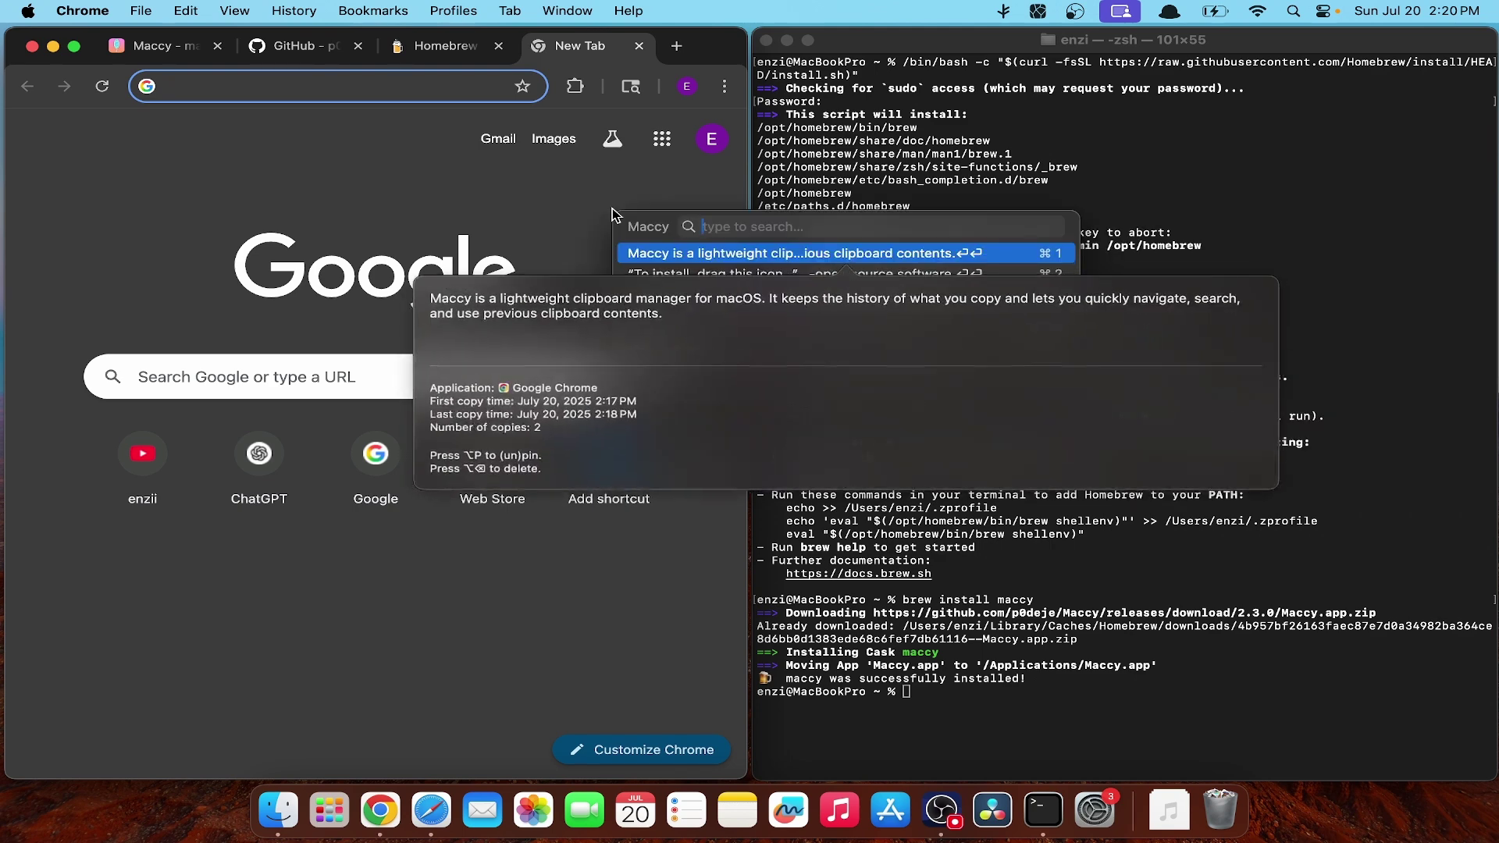
{"action": "left_click", "coordinate": [544, 207]}
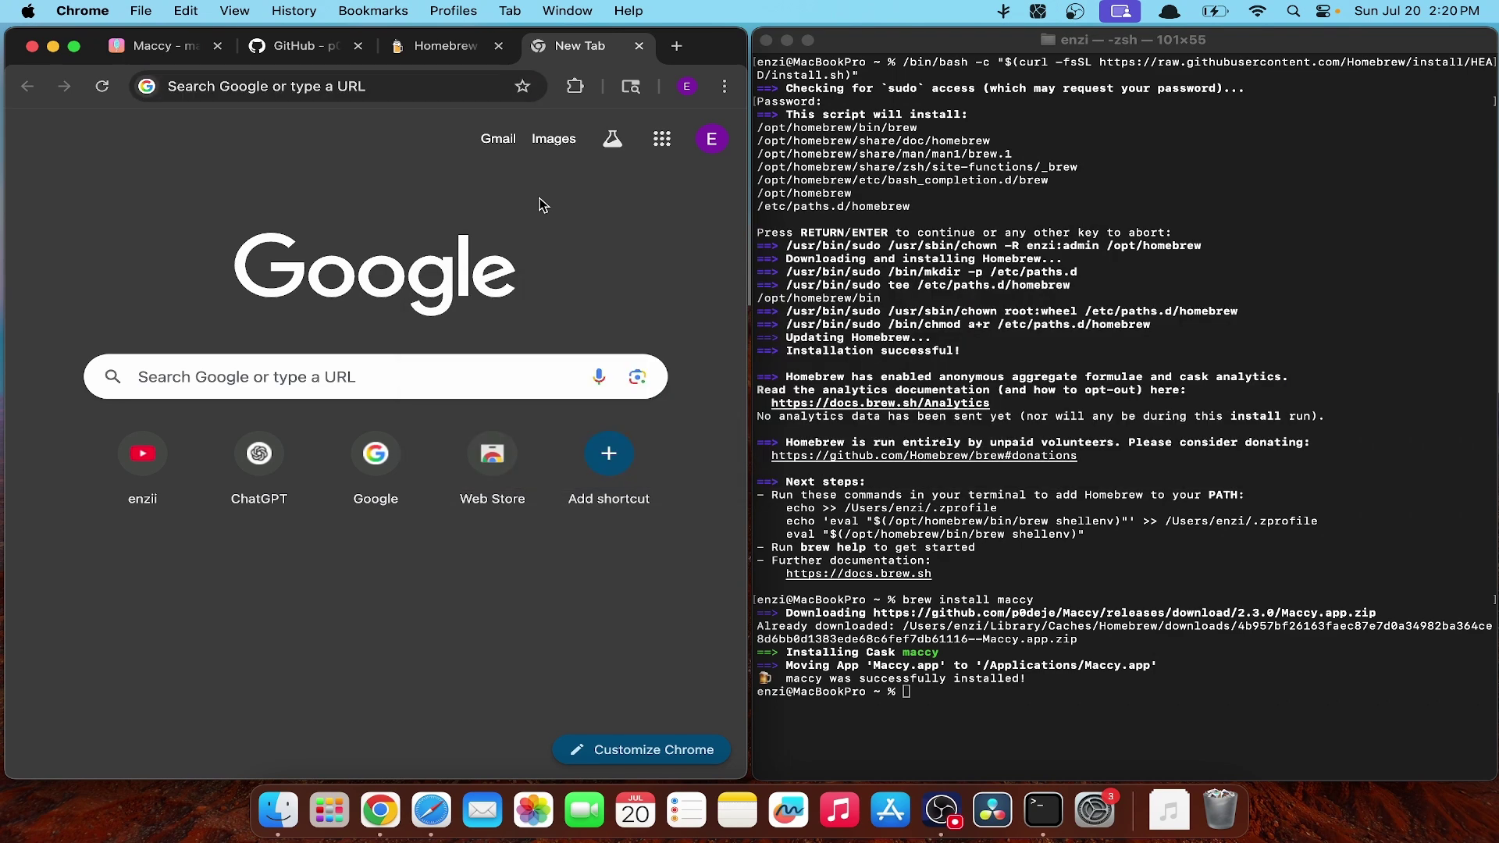
{"action": "key", "text": "super+shift+c"}
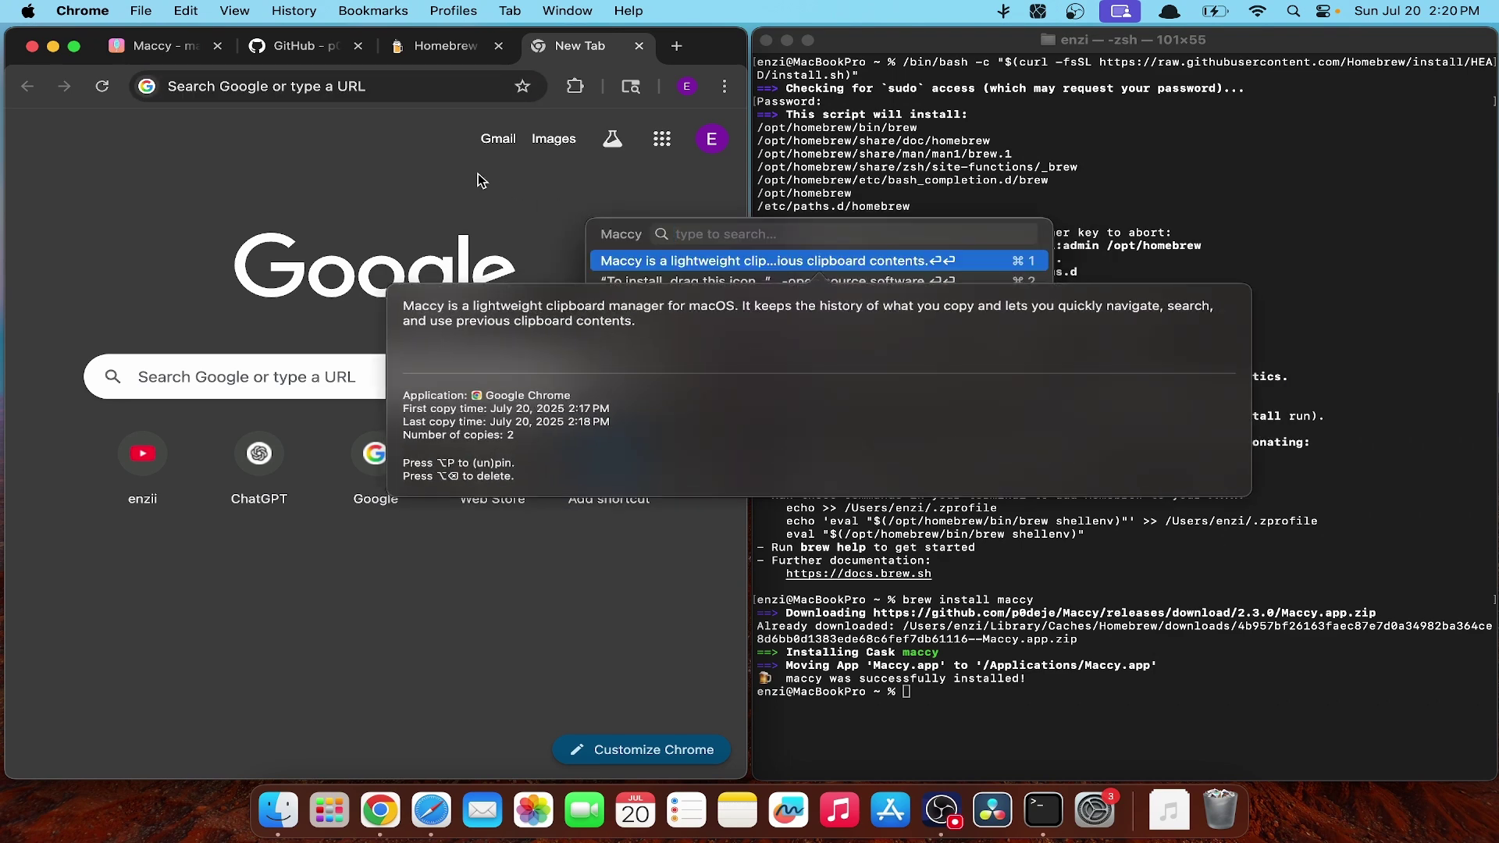
{"action": "key", "text": "Down"}
{"action": "key", "text": "Down"}
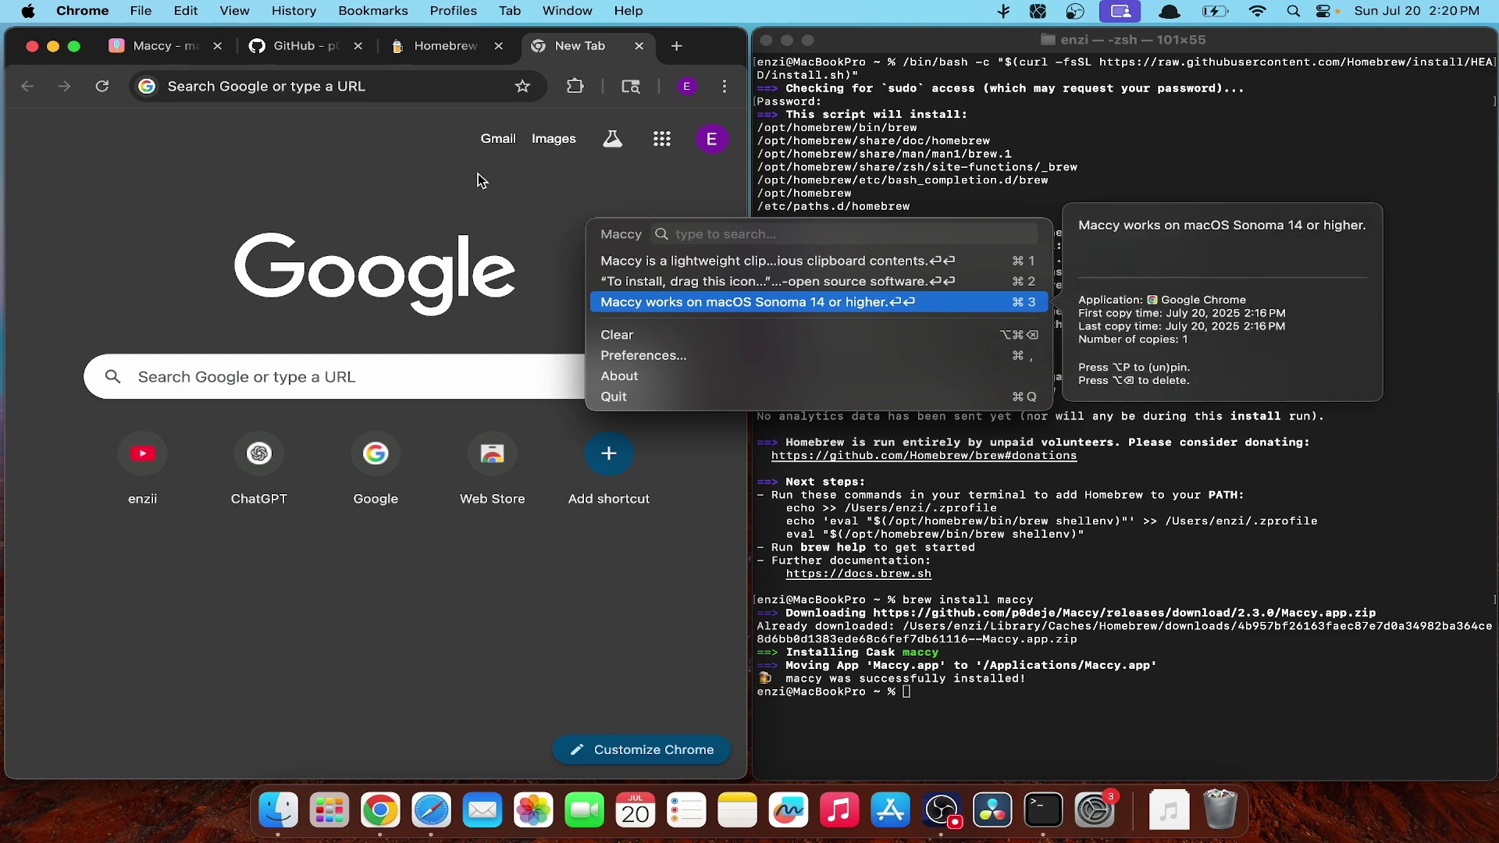
{"action": "key", "text": "Up"}
{"action": "key", "text": "Up"}
{"action": "key", "text": "Down"}
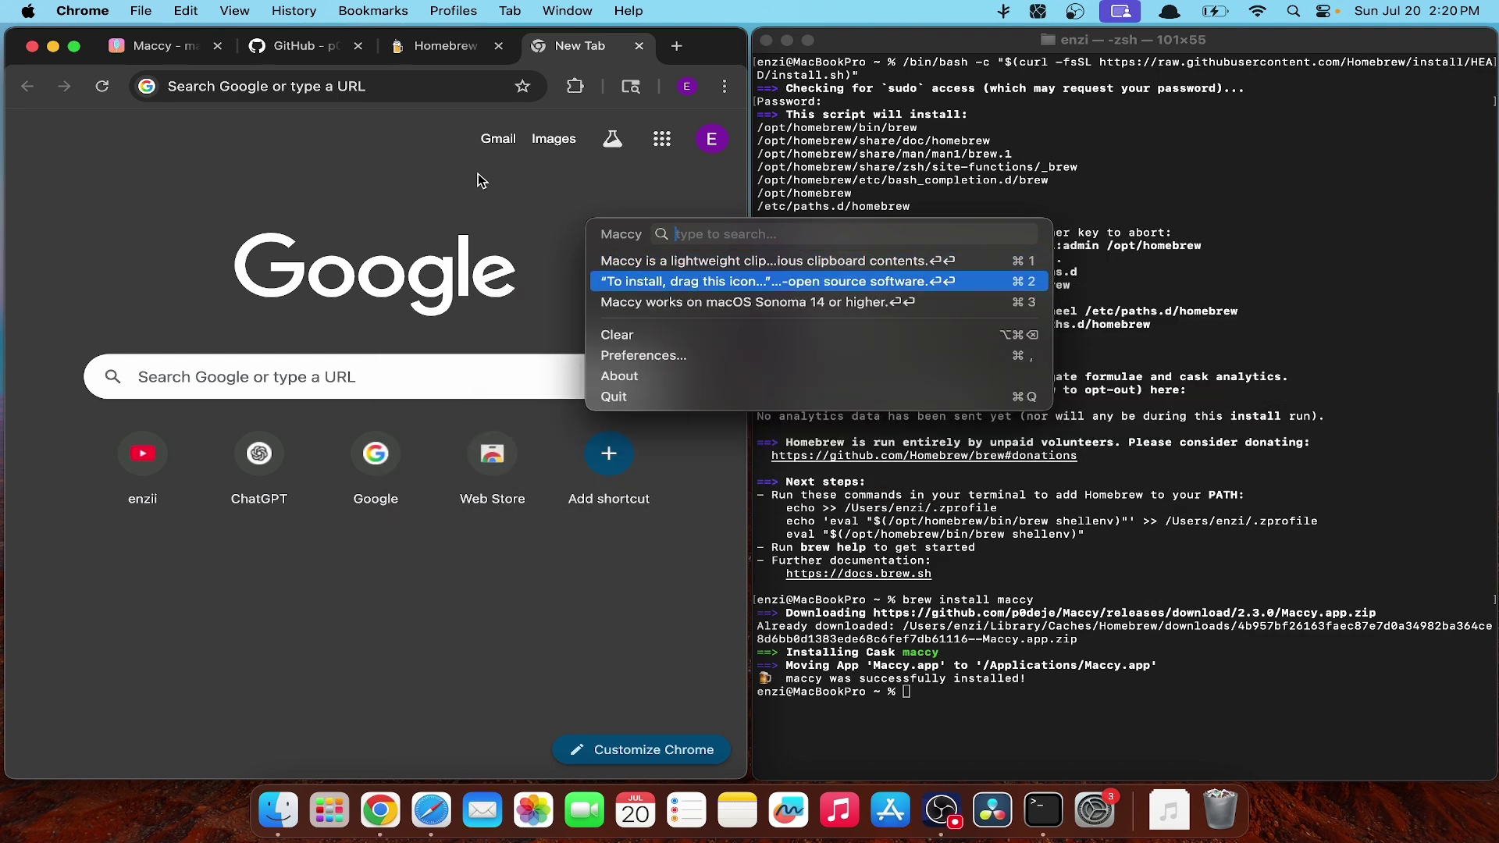
{"action": "key", "text": "Down"}
{"action": "key", "text": "Up"}
{"action": "key", "text": "Up"}
Step: Paste the copied Maccy description into the Google search box, then clear it
{"action": "mouse_move", "coordinate": [668, 265]}
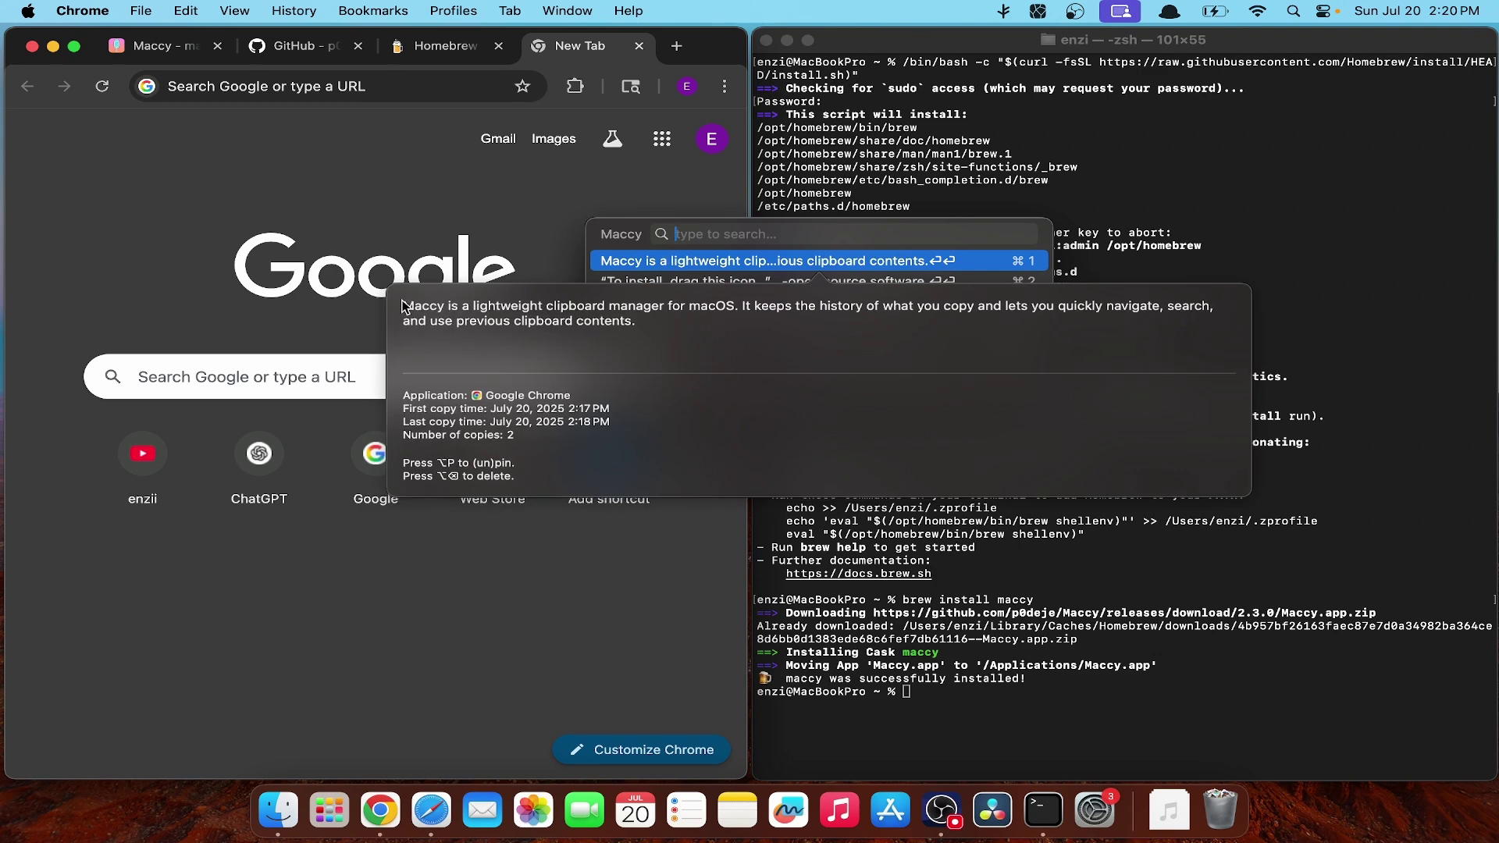
{"action": "left_click", "coordinate": [265, 367]}
{"action": "left_click", "coordinate": [254, 375]}
{"action": "key", "text": "super+v"}
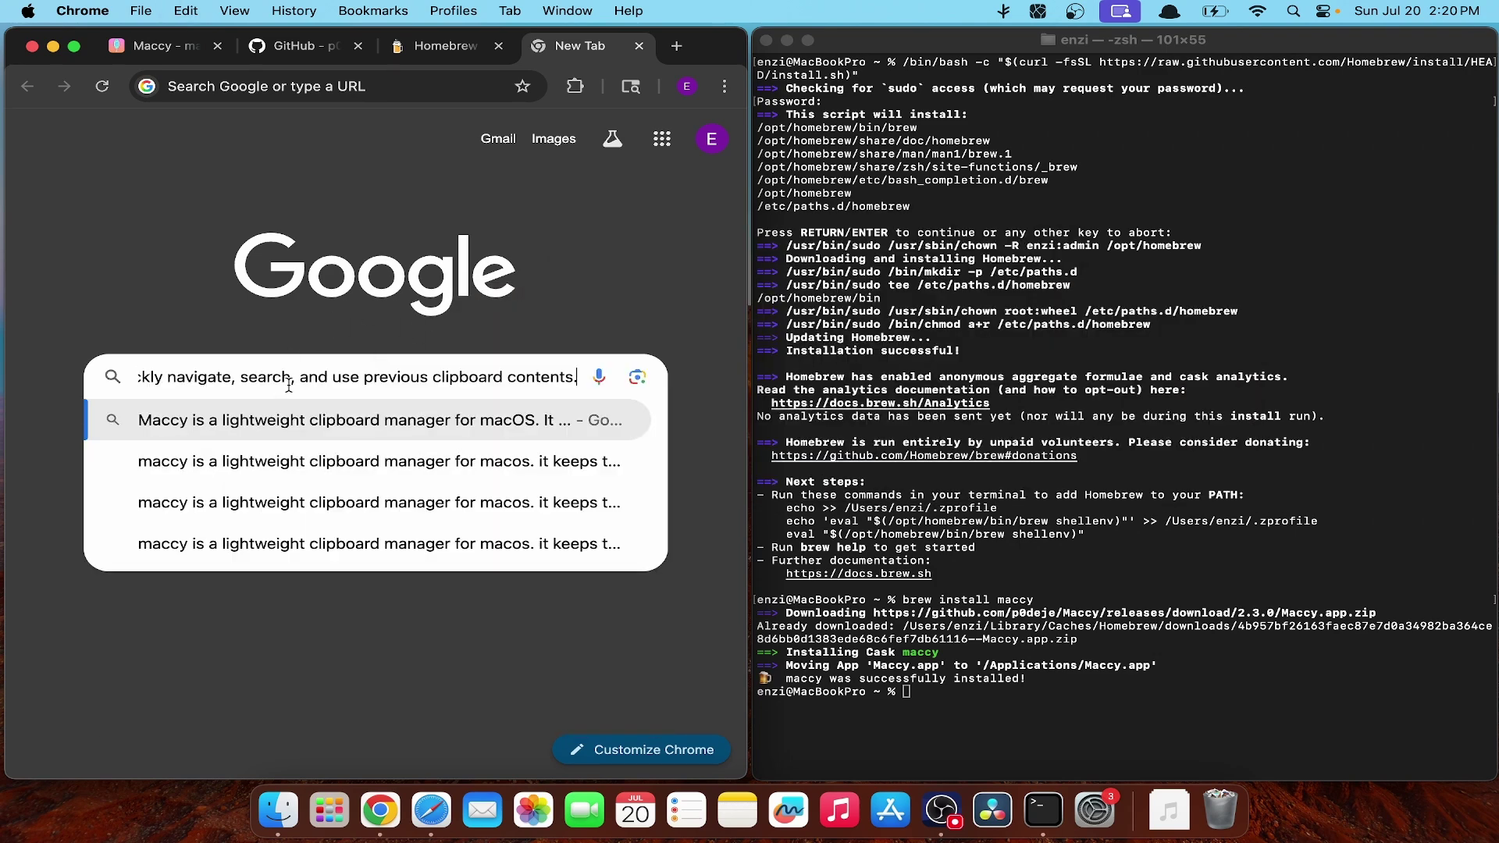
{"action": "left_click", "coordinate": [138, 377]}
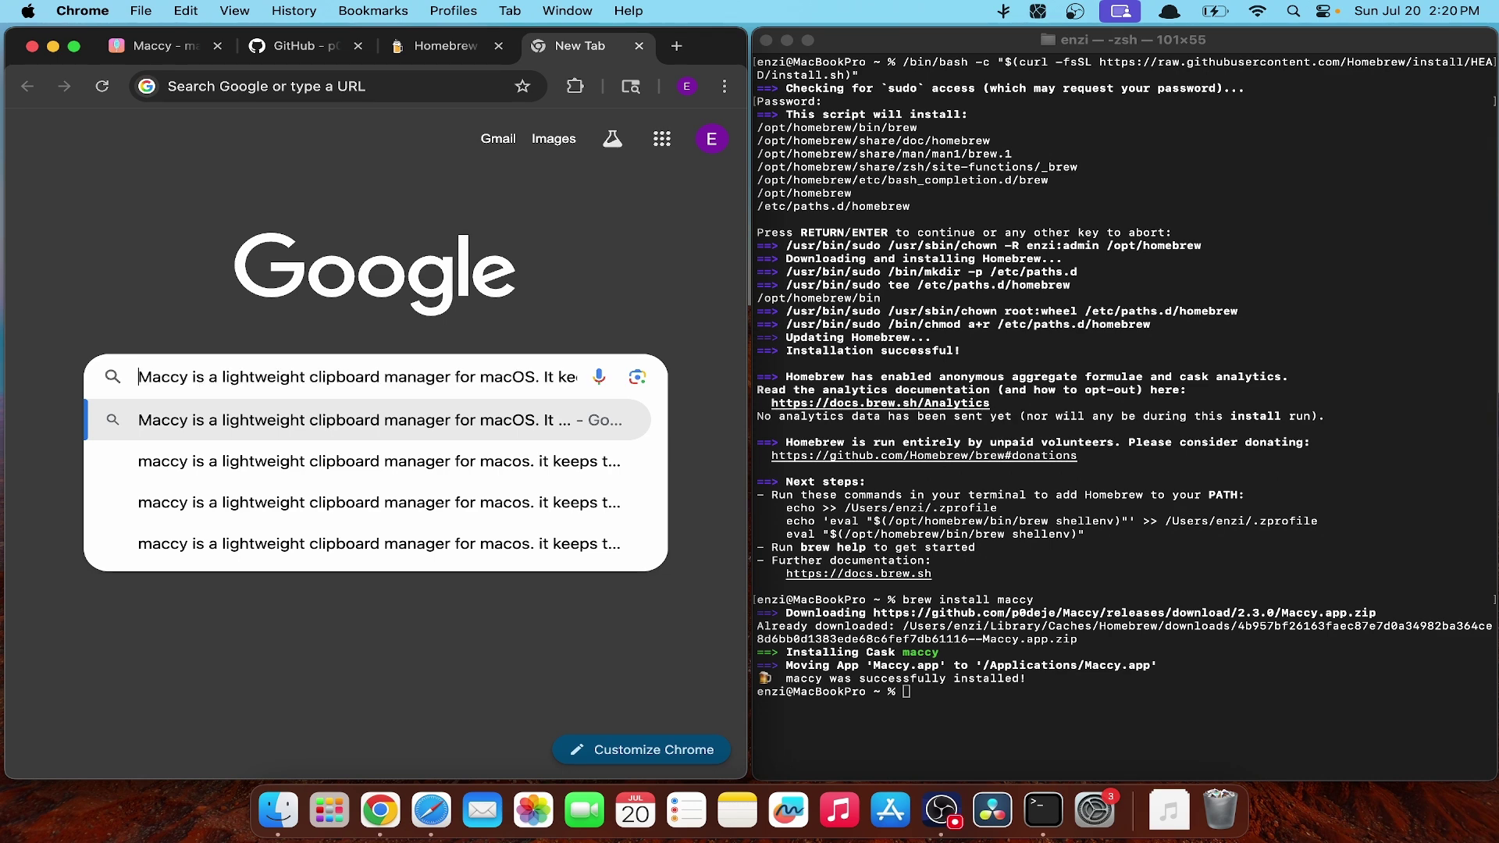
{"action": "triple_click", "coordinate": [463, 376]}
{"action": "key", "text": "BackSpace"}
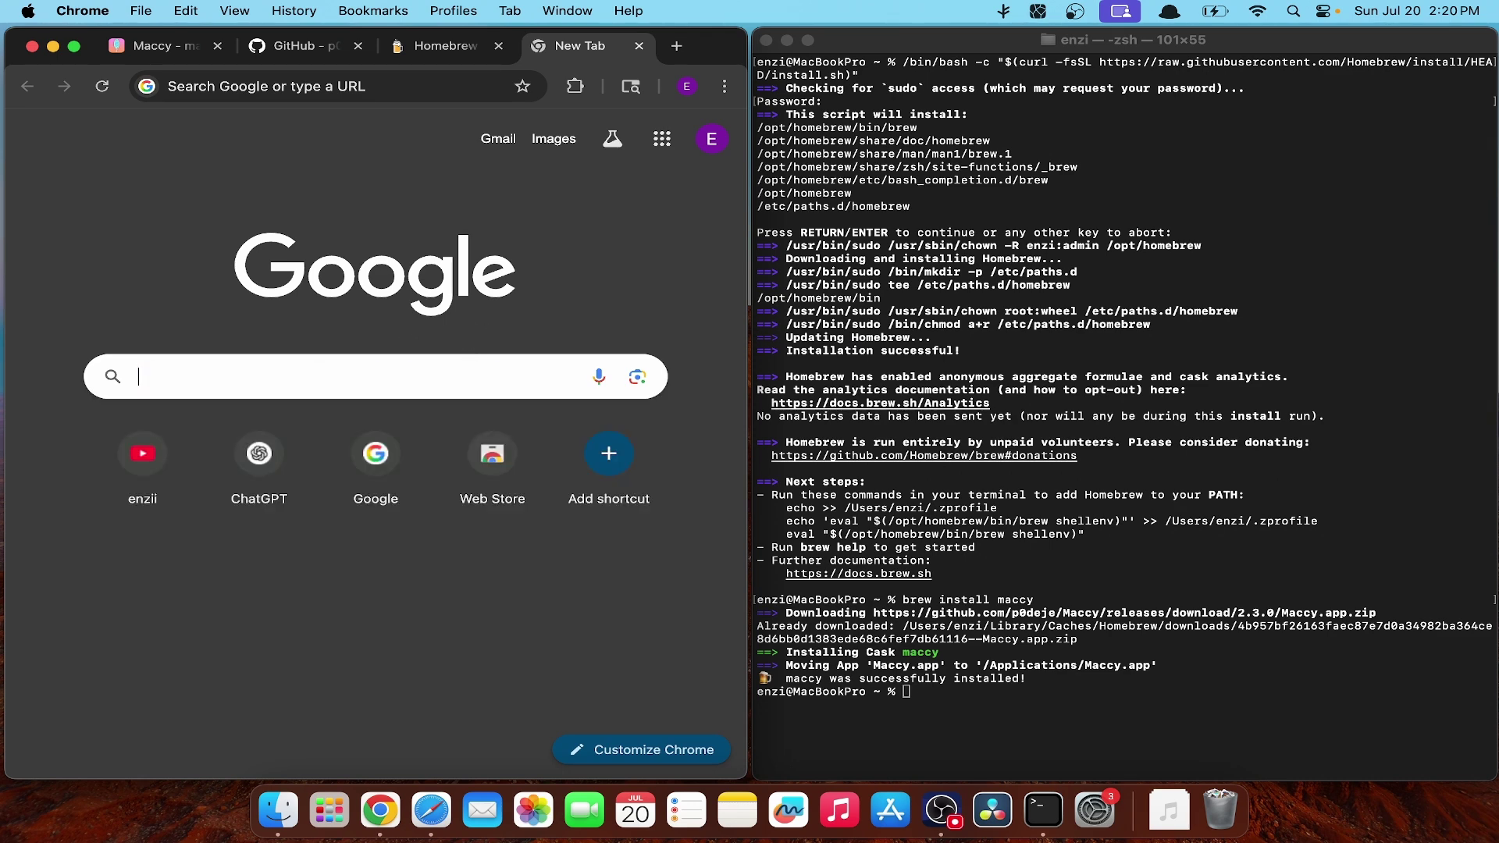
Step: Paste the Sonoma requirement line from Maccy's history into the search box, then clear it
{"action": "key", "text": "super+shift+c"}
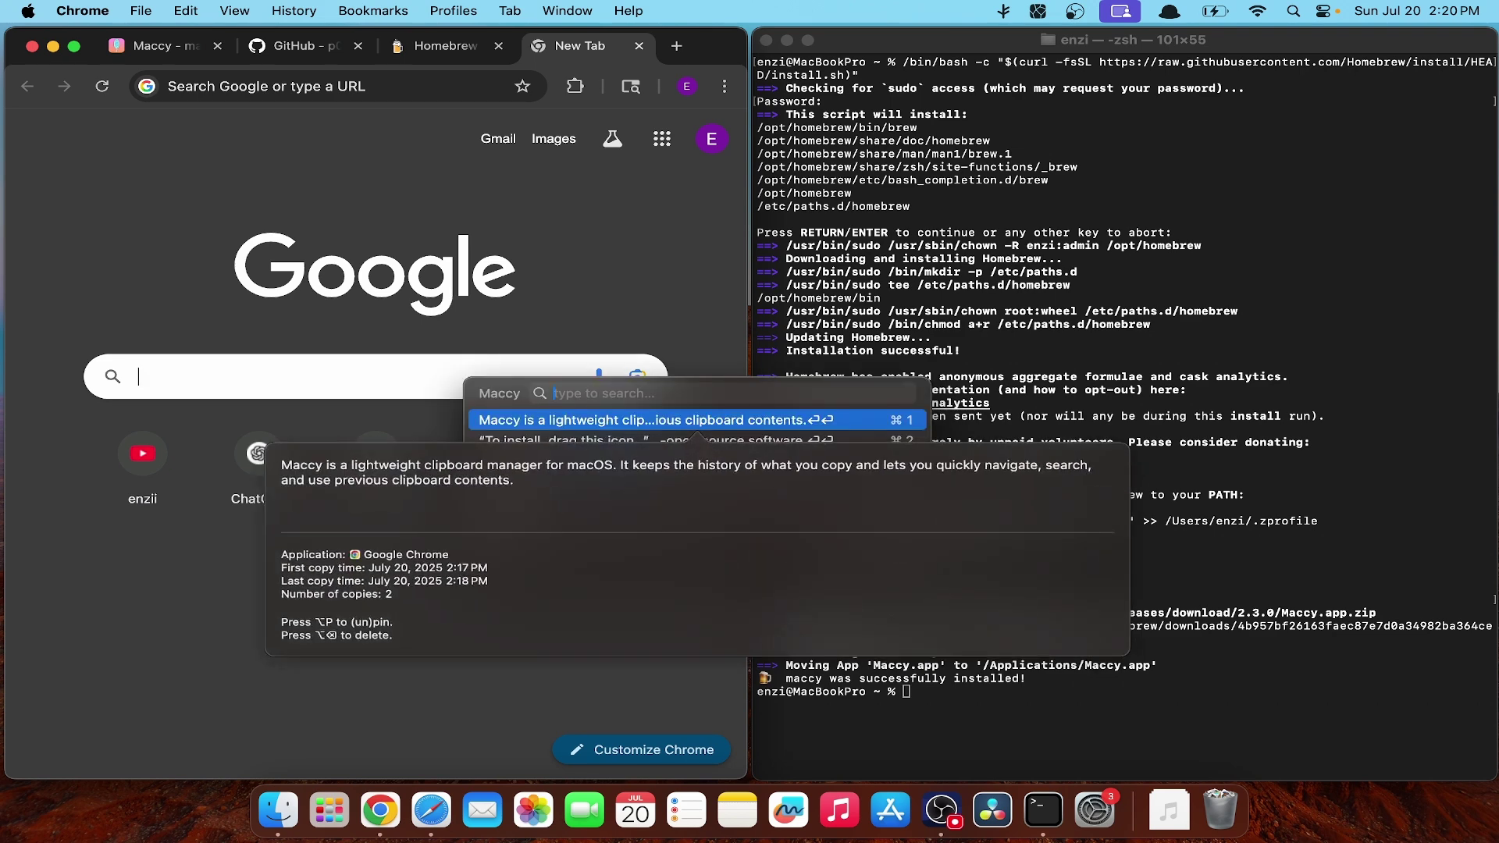
{"action": "key", "text": "Down"}
{"action": "key", "text": "Down"}
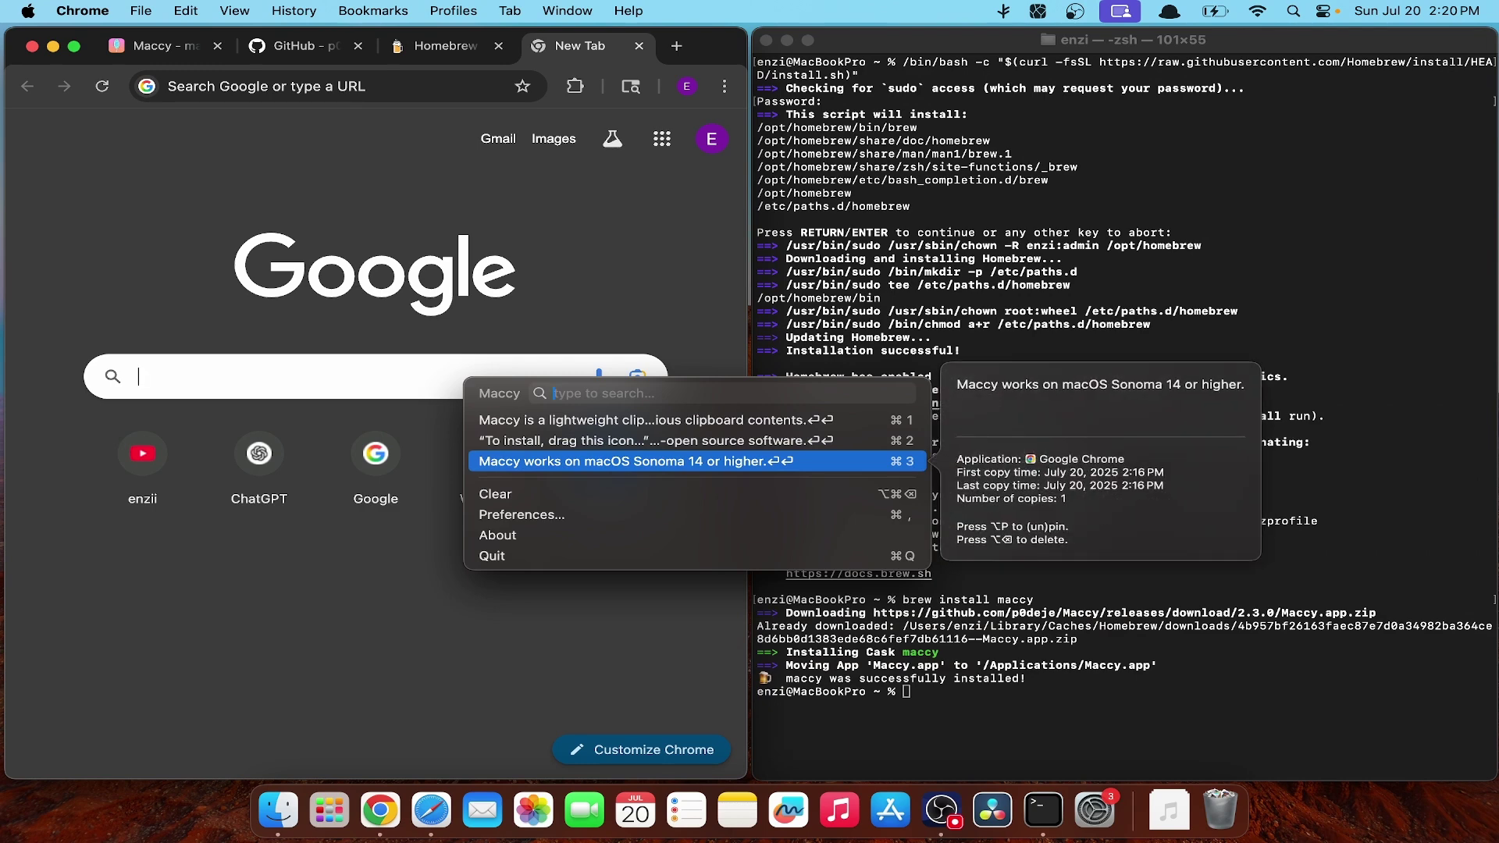
{"action": "key", "text": "Return"}
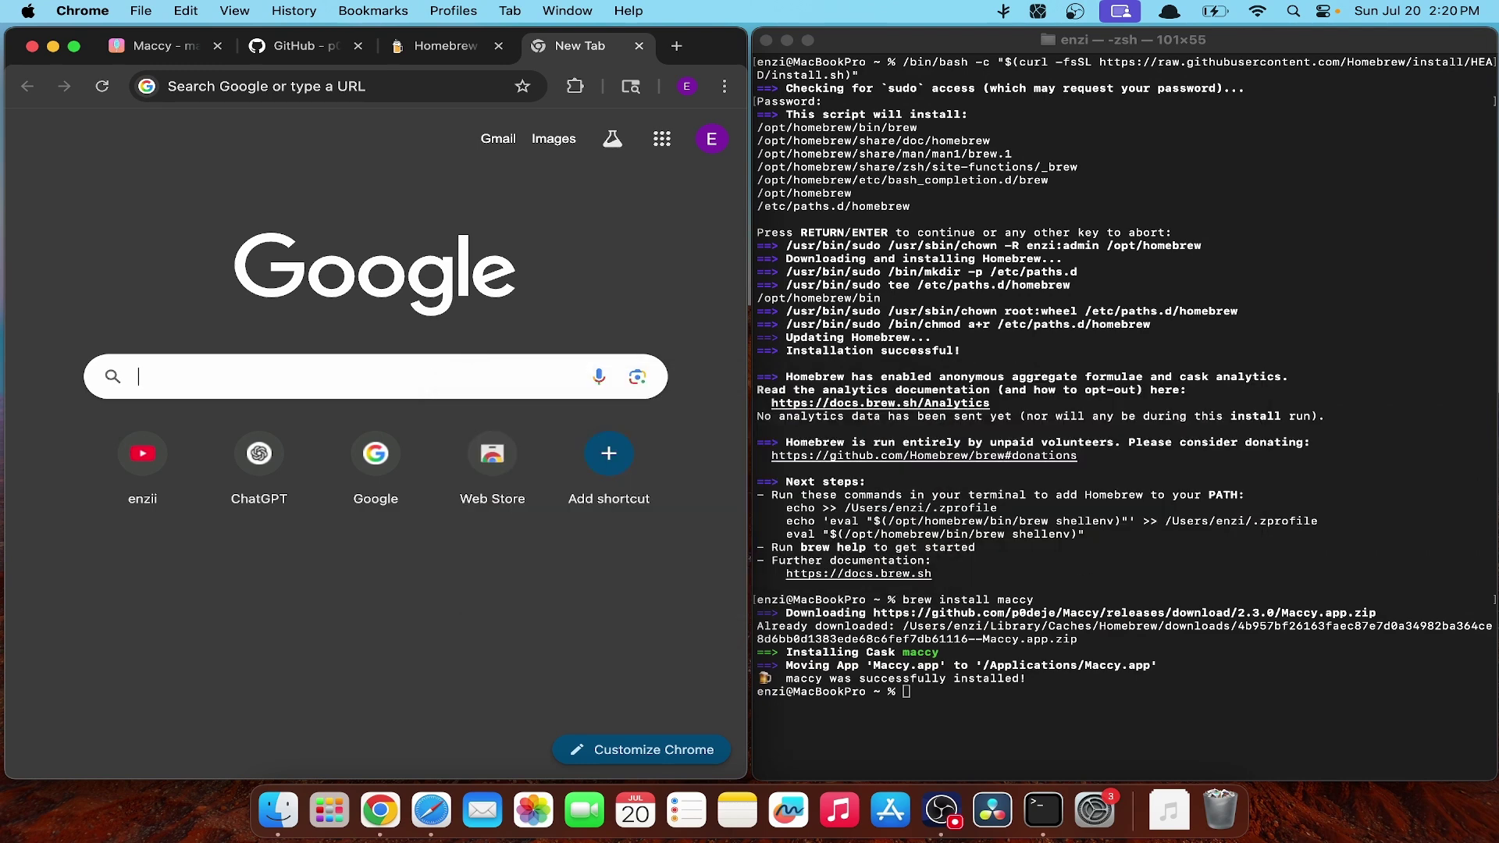
{"action": "key", "text": "super+v"}
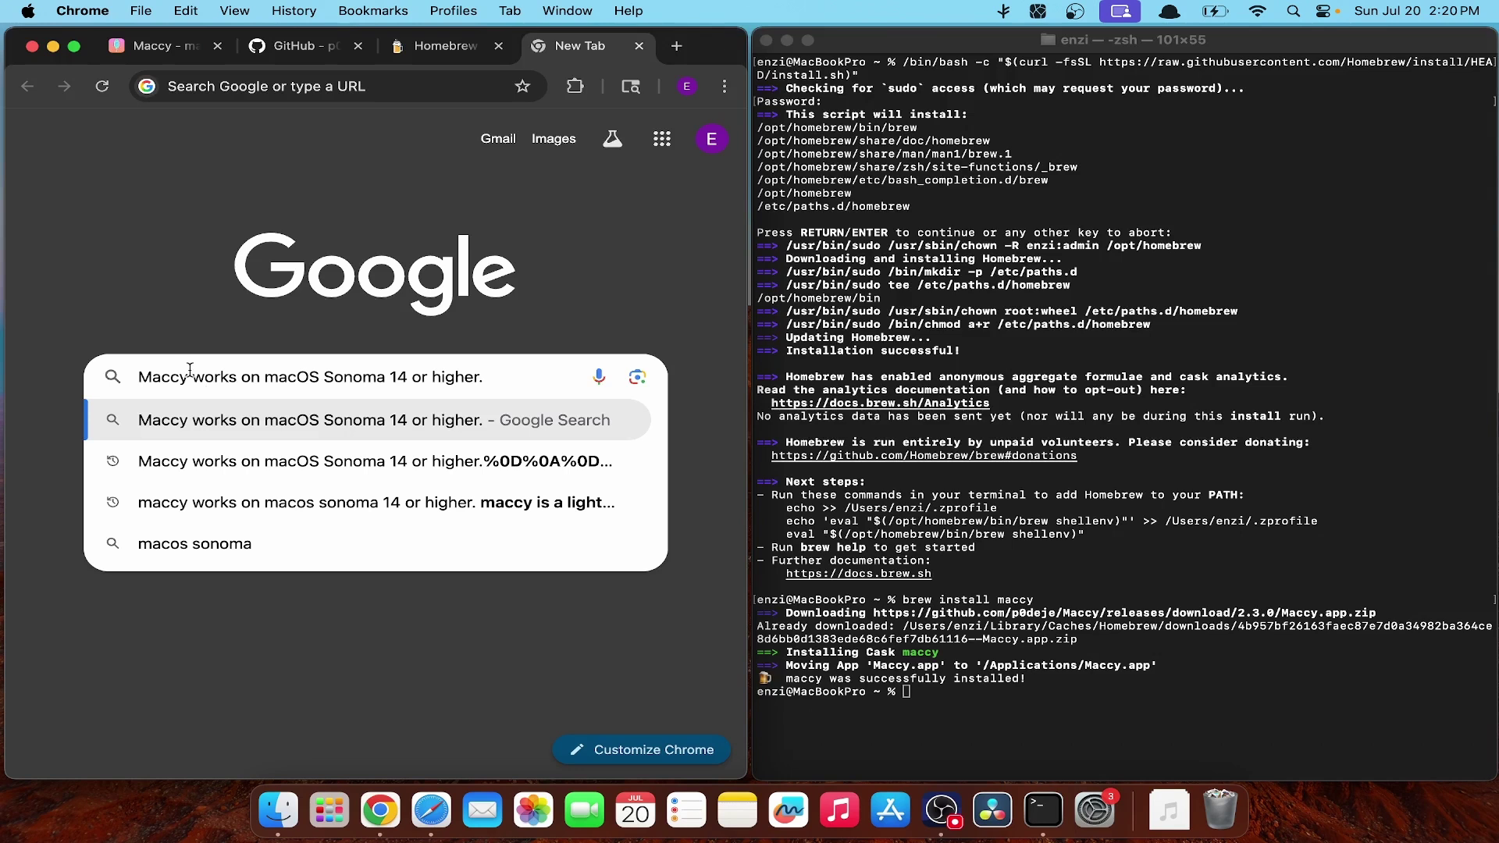
{"action": "triple_click", "coordinate": [220, 381]}
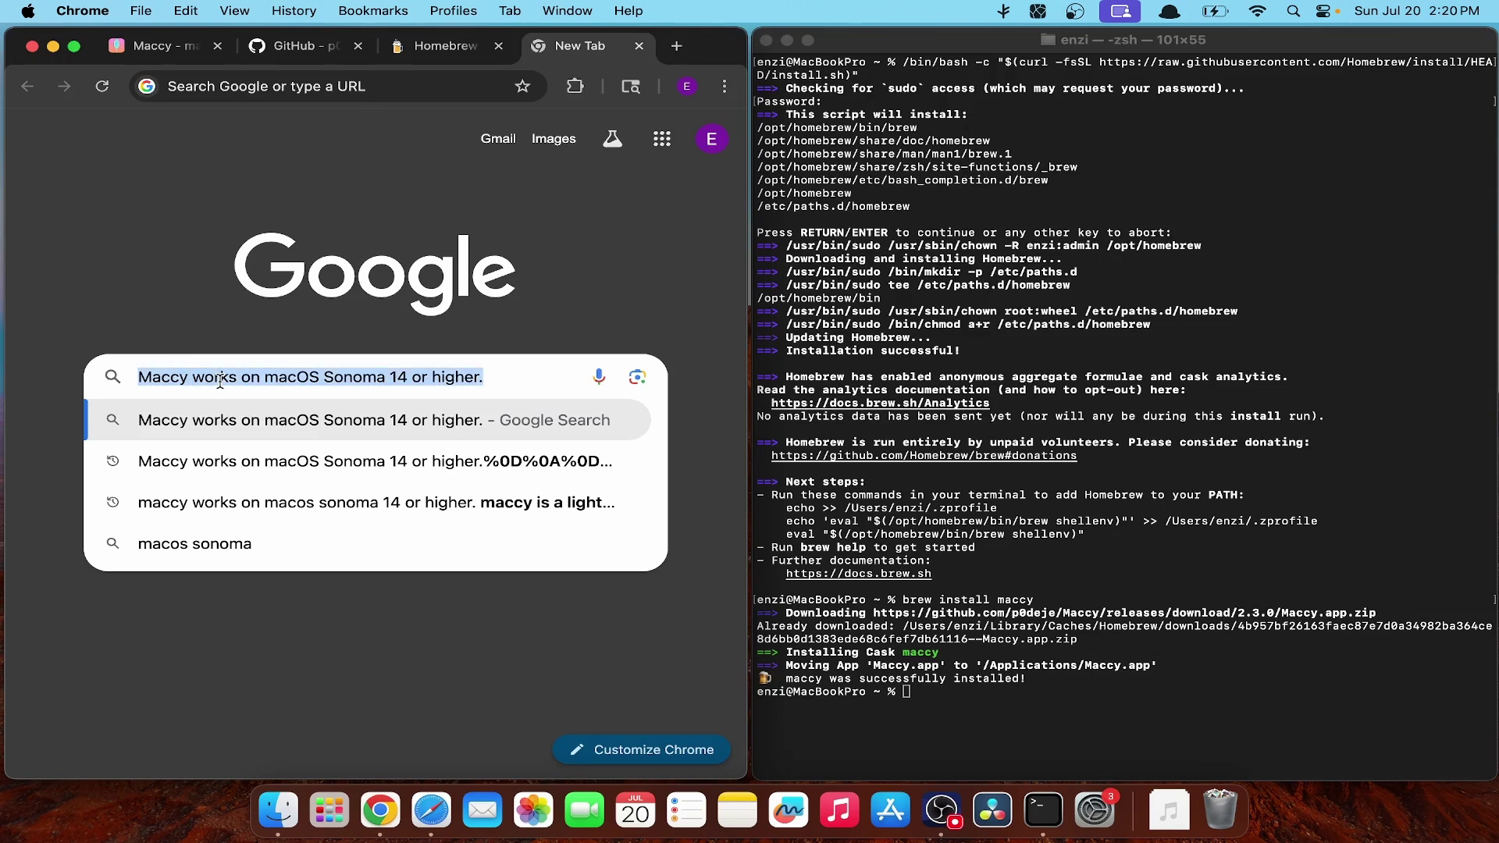
{"action": "key", "text": "BackSpace"}
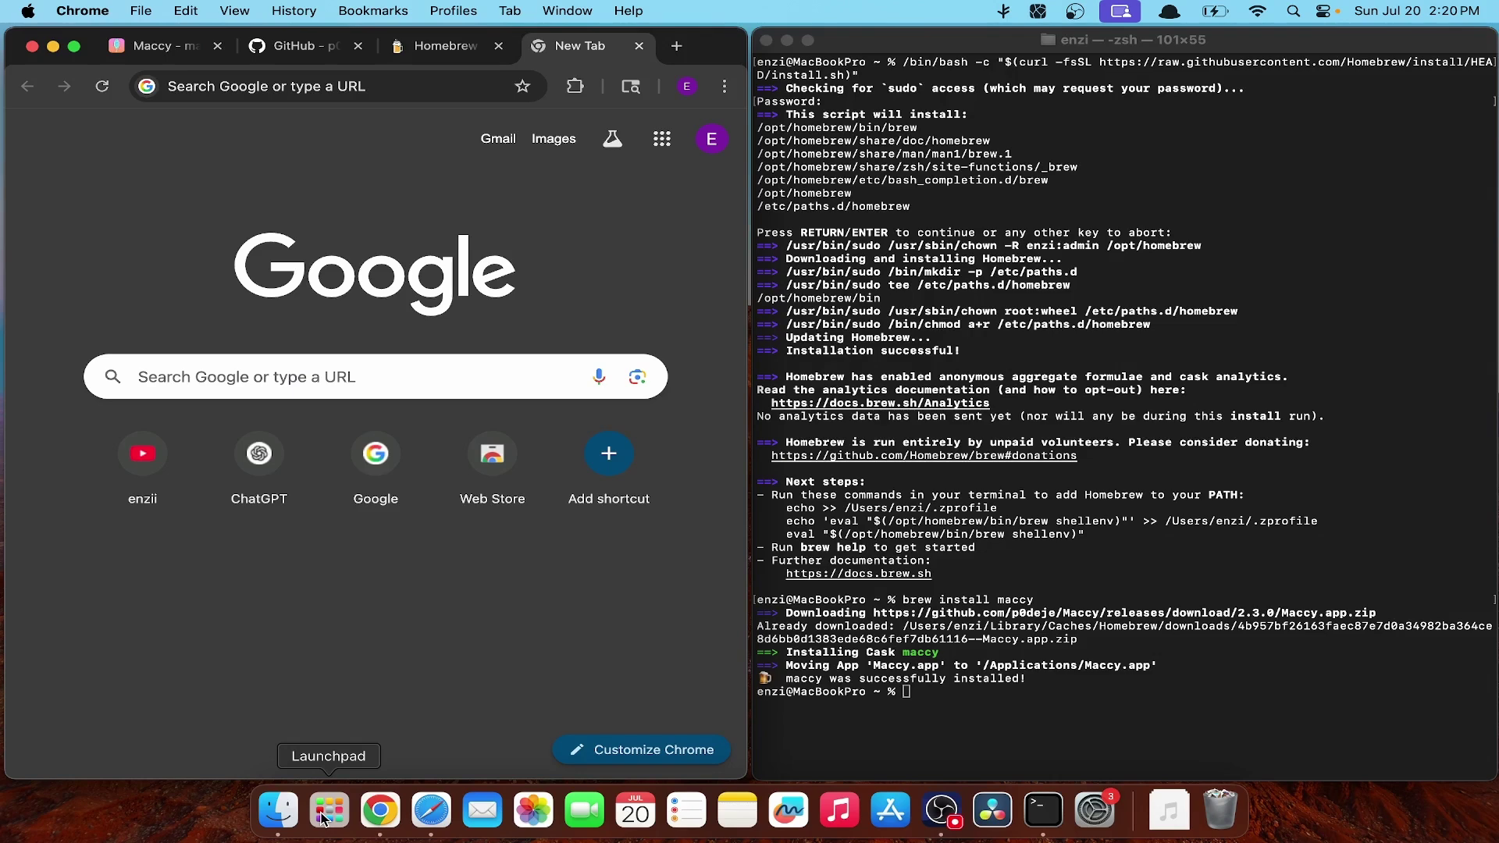
Step: Show the Documents folder in Finder and select the video assests folder
{"action": "left_click", "coordinate": [281, 812]}
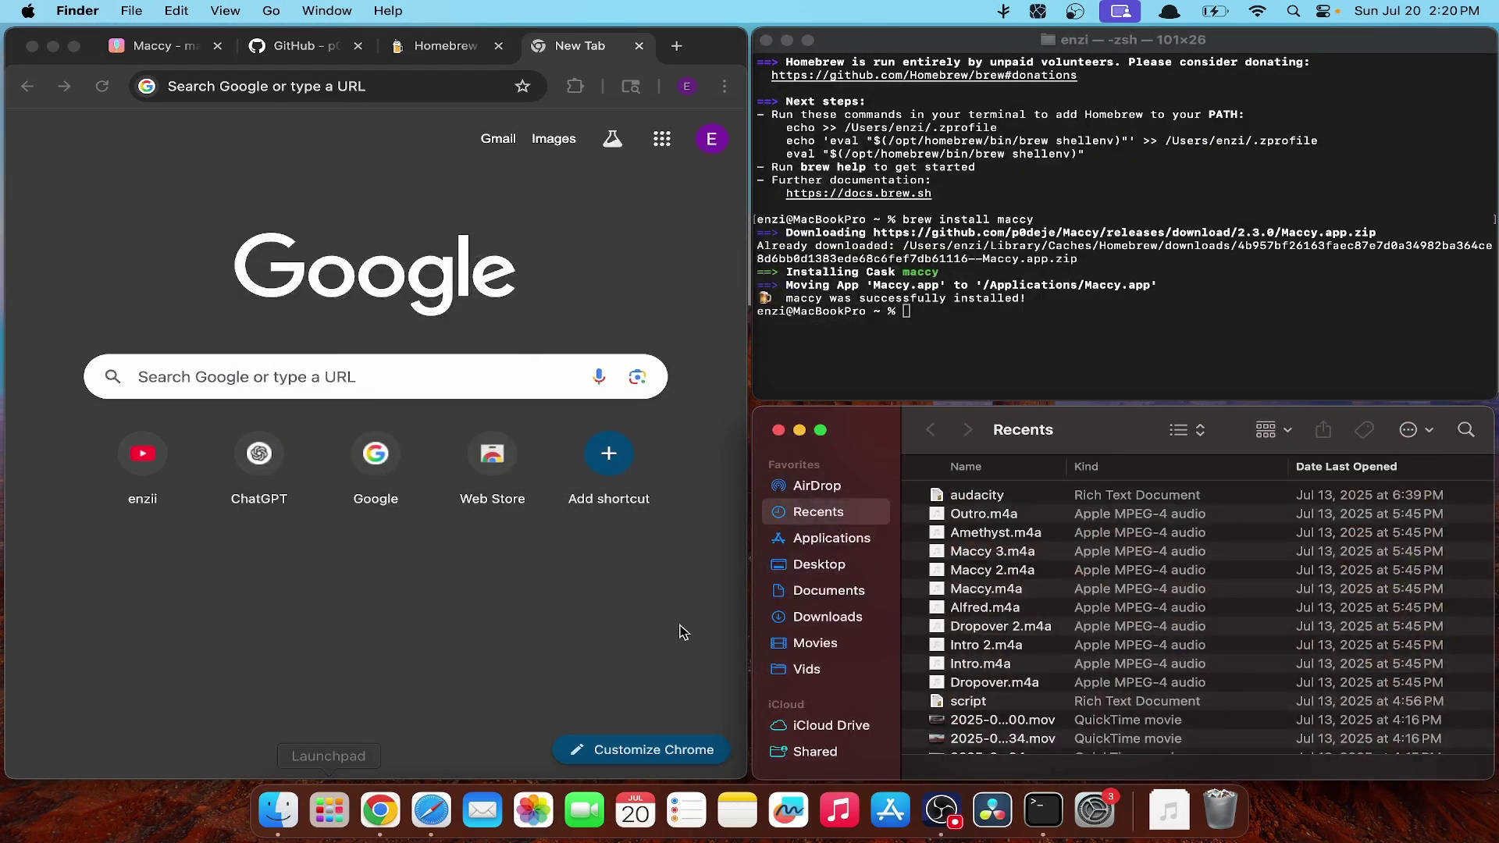
{"action": "left_click", "coordinate": [812, 543]}
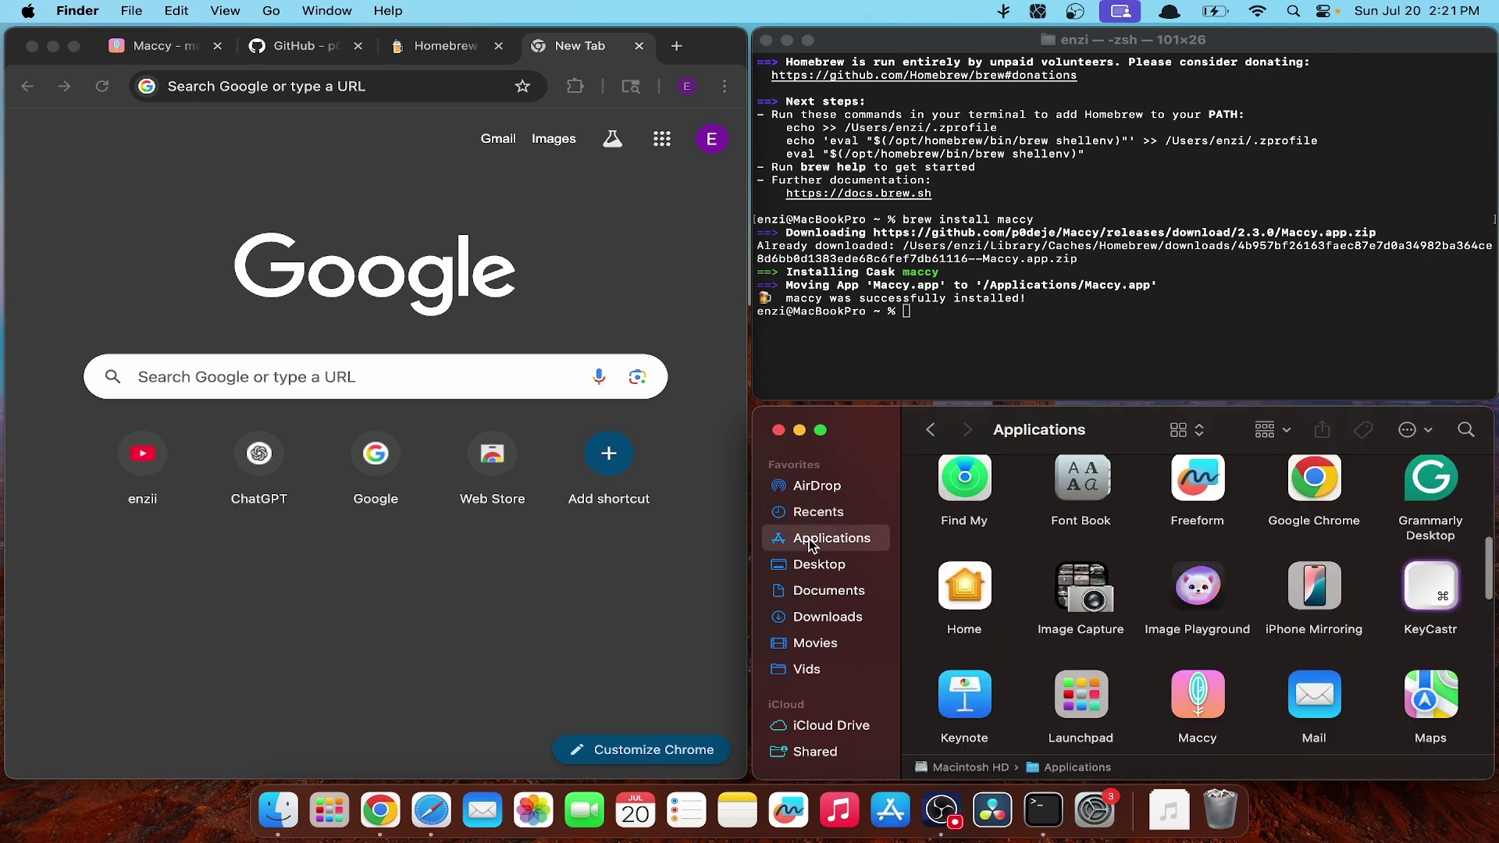
{"action": "left_click", "coordinate": [834, 591]}
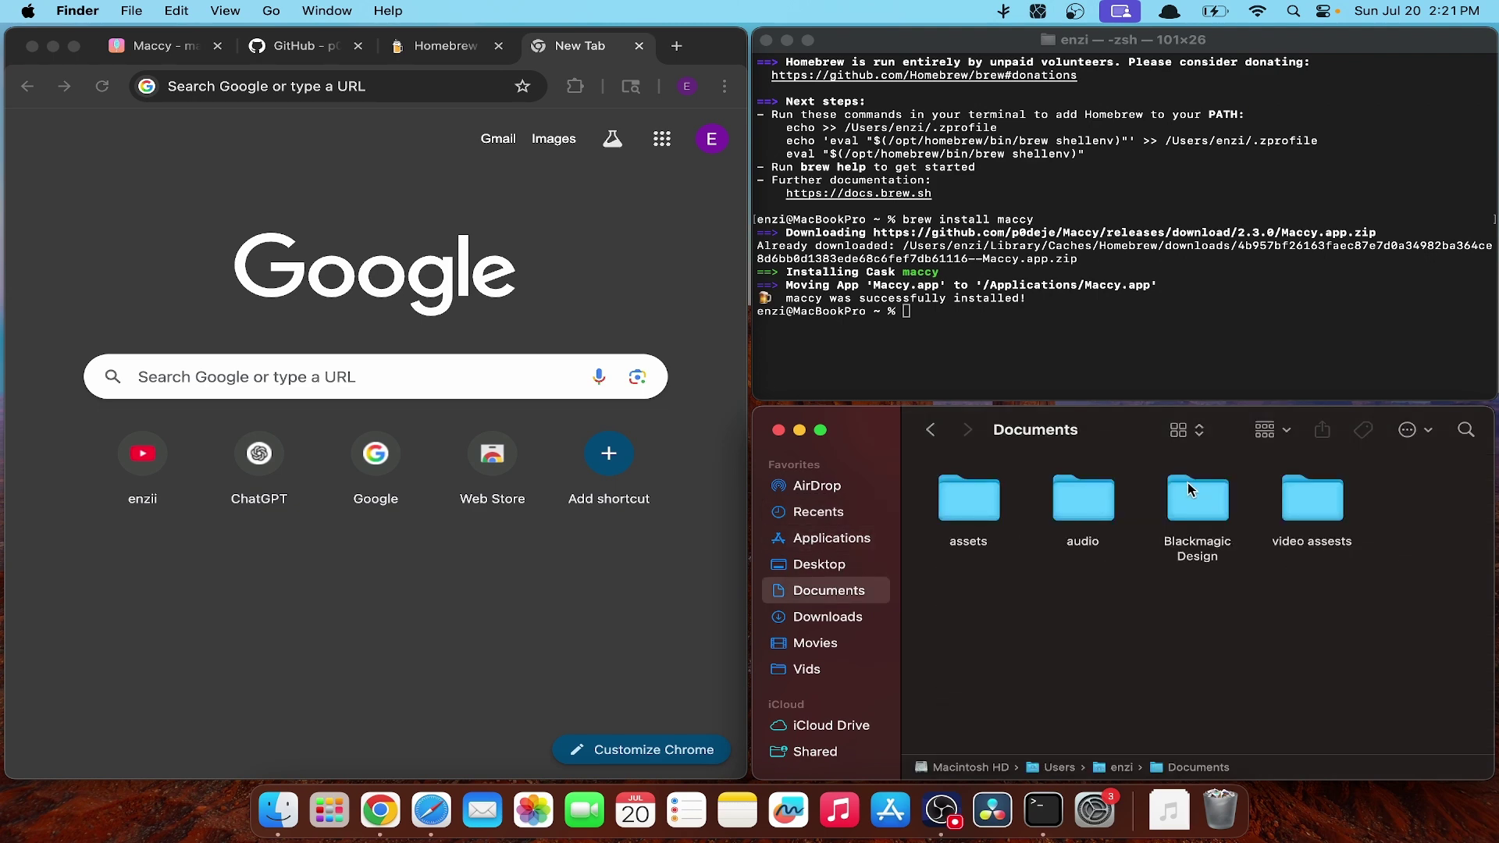
{"action": "left_click", "coordinate": [1311, 503]}
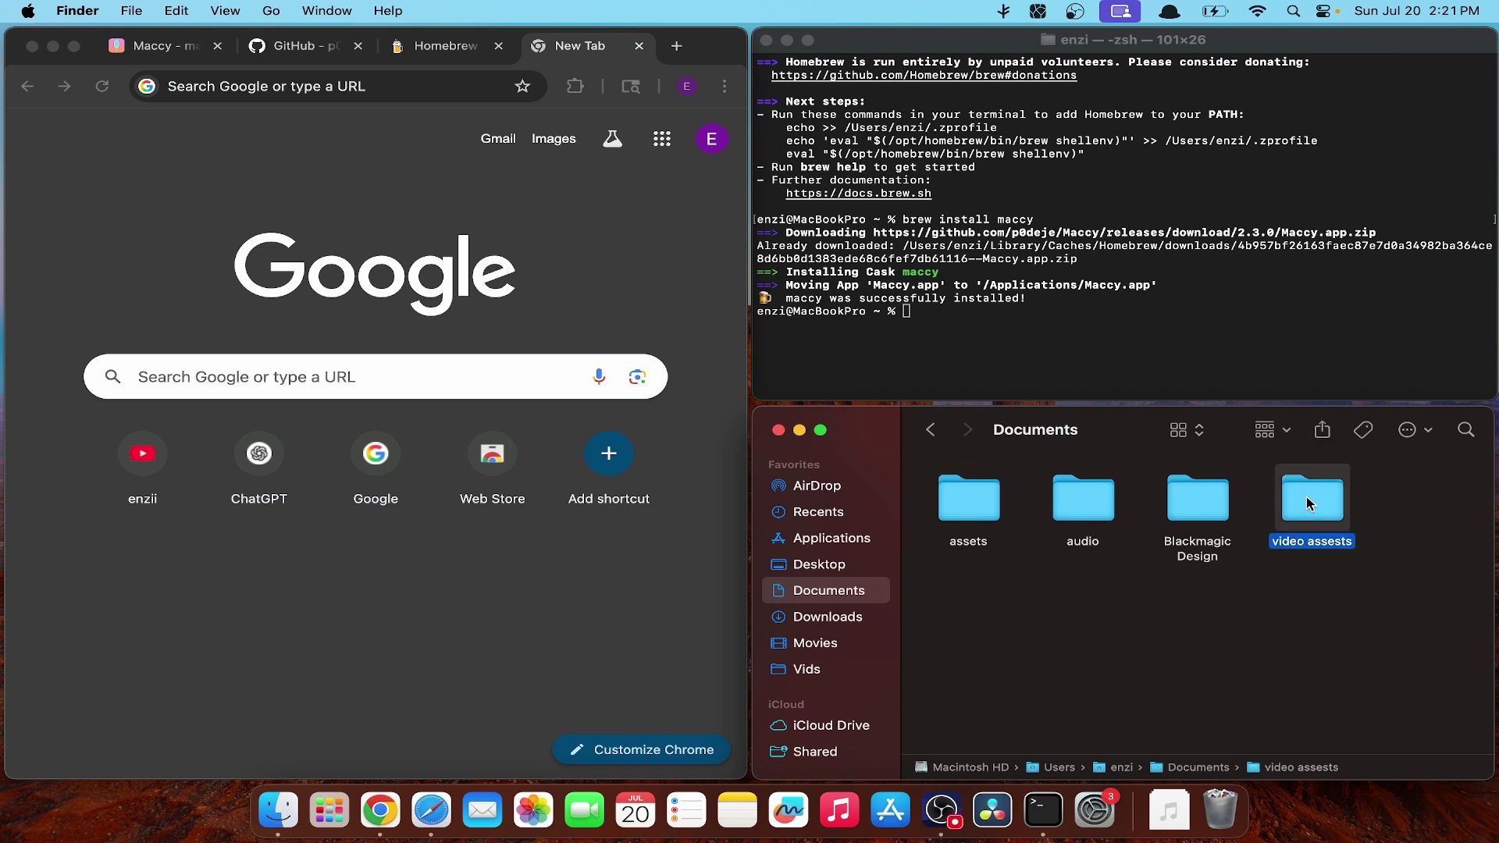
Step: Check Maccy's history, test-paste the copied folder name into Google's search box, then clear it
{"action": "key", "text": "super+shift+c"}
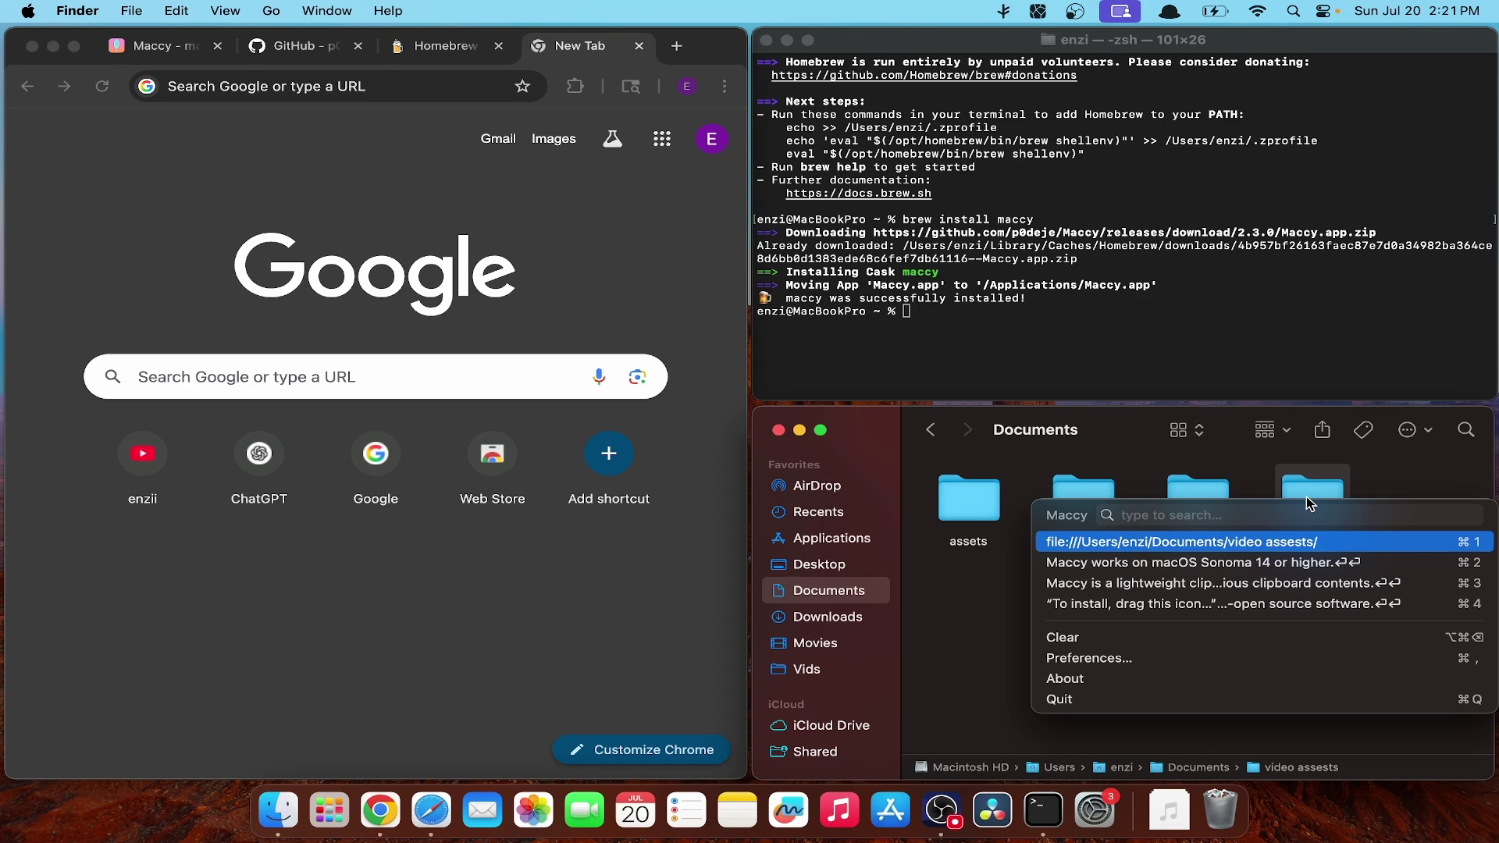
{"action": "left_click", "coordinate": [504, 381]}
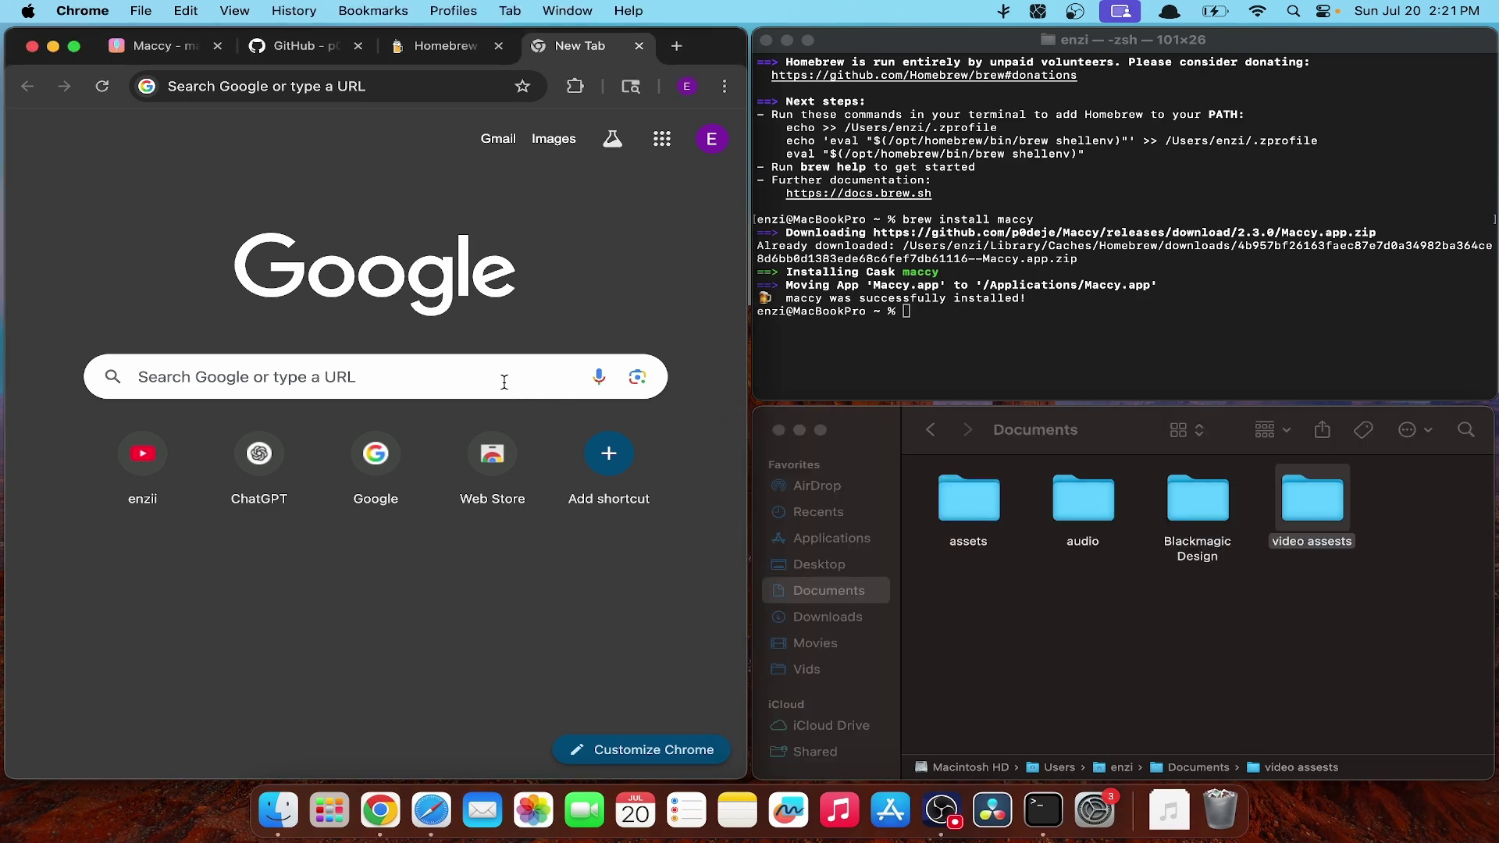
{"action": "key", "text": "super+v"}
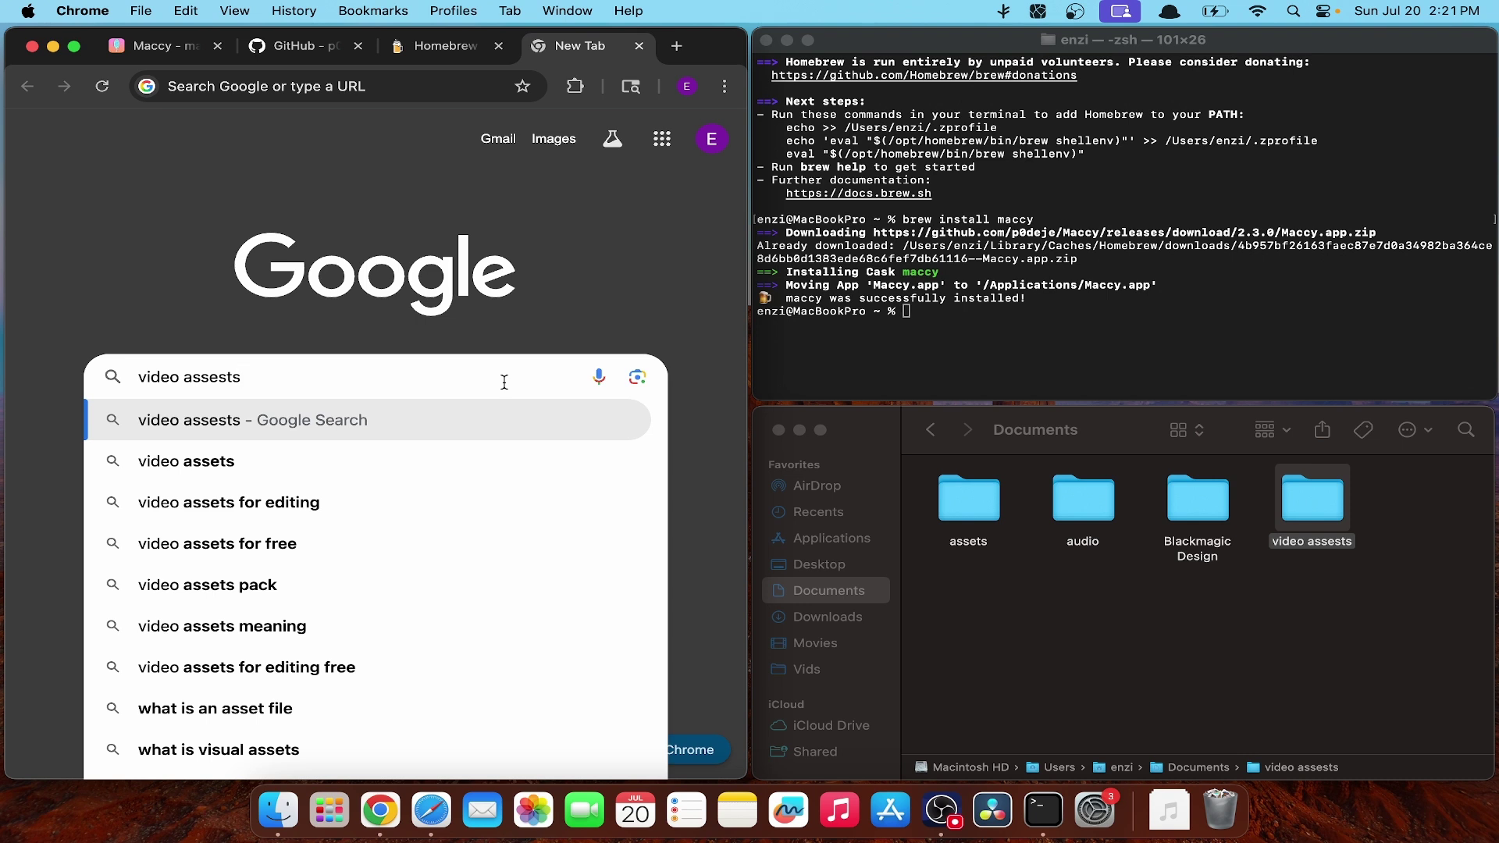
{"action": "key", "text": "BackSpace"}
{"action": "key", "text": "BackSpace"}
{"action": "key", "text": "BackSpace"}
{"action": "key", "text": "BackSpace"}
{"action": "key", "text": "BackSpace"}
{"action": "key", "text": "BackSpace"}
{"action": "key", "text": "BackSpace"}
{"action": "key", "text": "BackSpace"}
{"action": "key", "text": "BackSpace"}
{"action": "key", "text": "BackSpace"}
{"action": "key", "text": "BackSpace"}
{"action": "key", "text": "BackSpace"}
{"action": "key", "text": "BackSpace"}
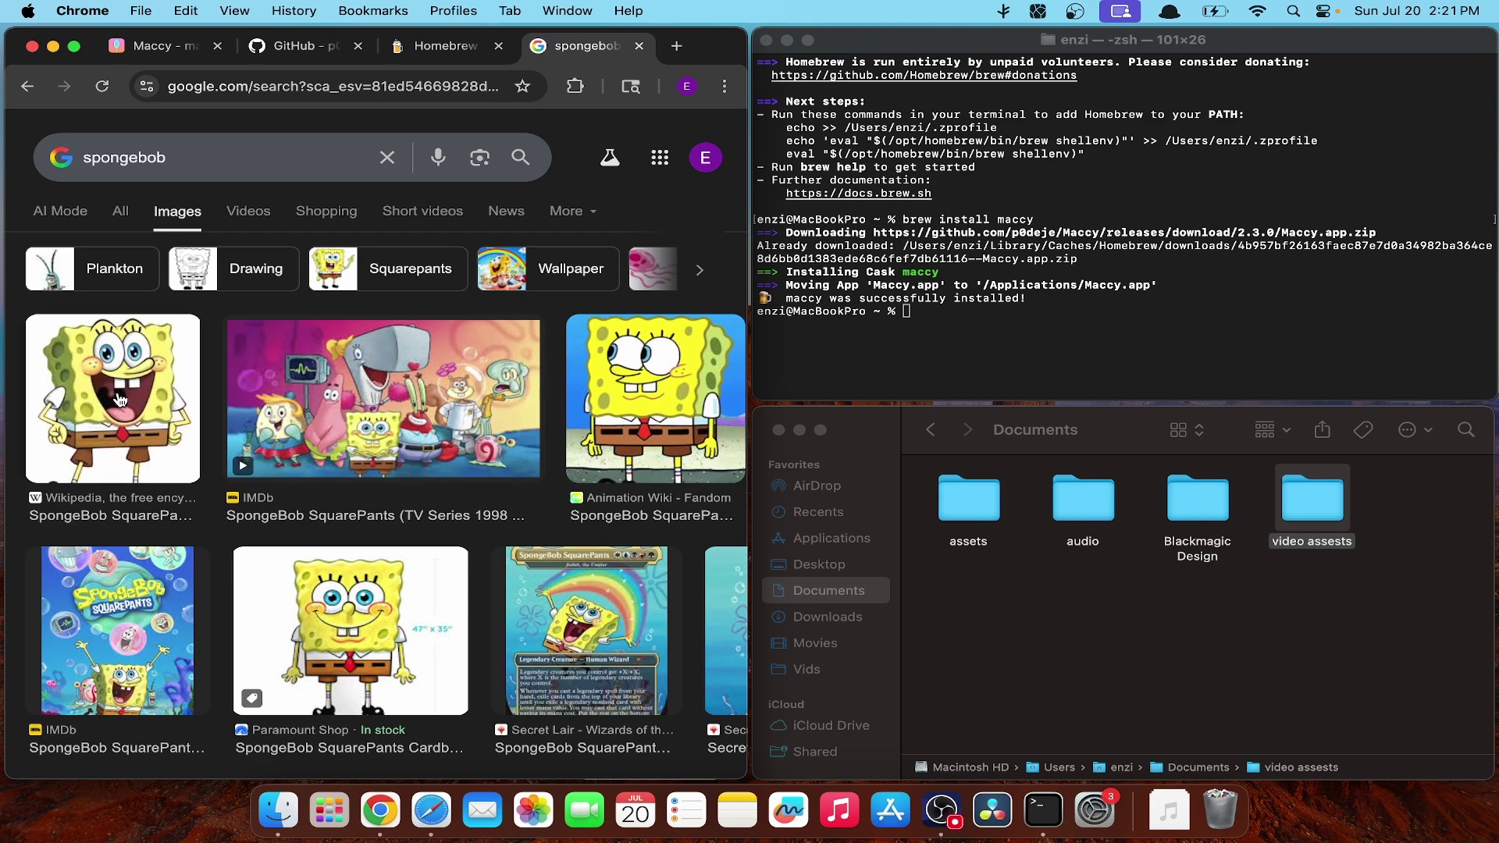
Step: Copy the first SpongeBob image from its Google Images preview
{"action": "left_click", "coordinate": [120, 400]}
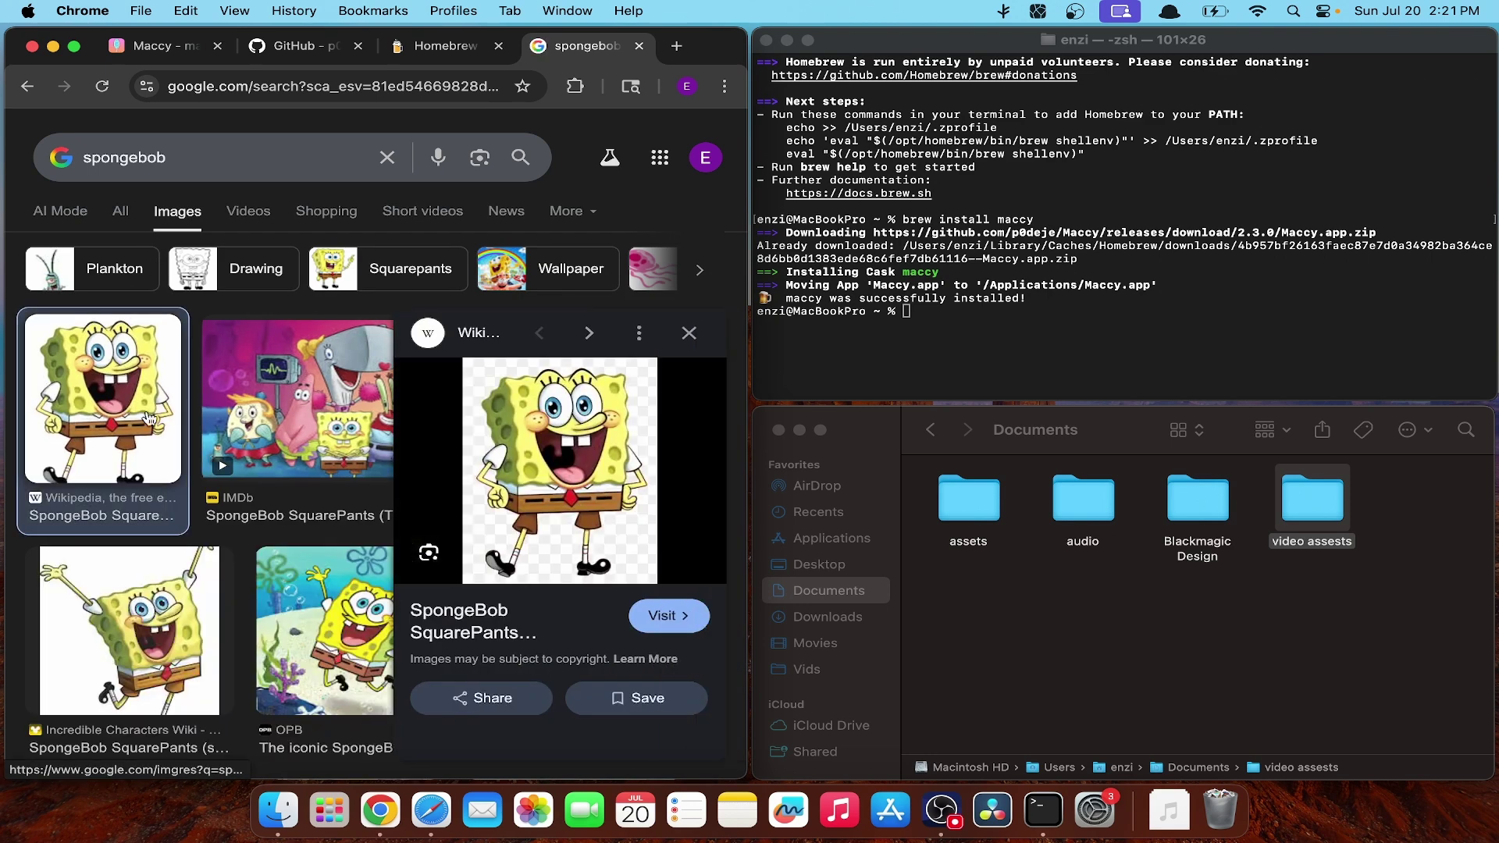
{"action": "right_click", "coordinate": [526, 531]}
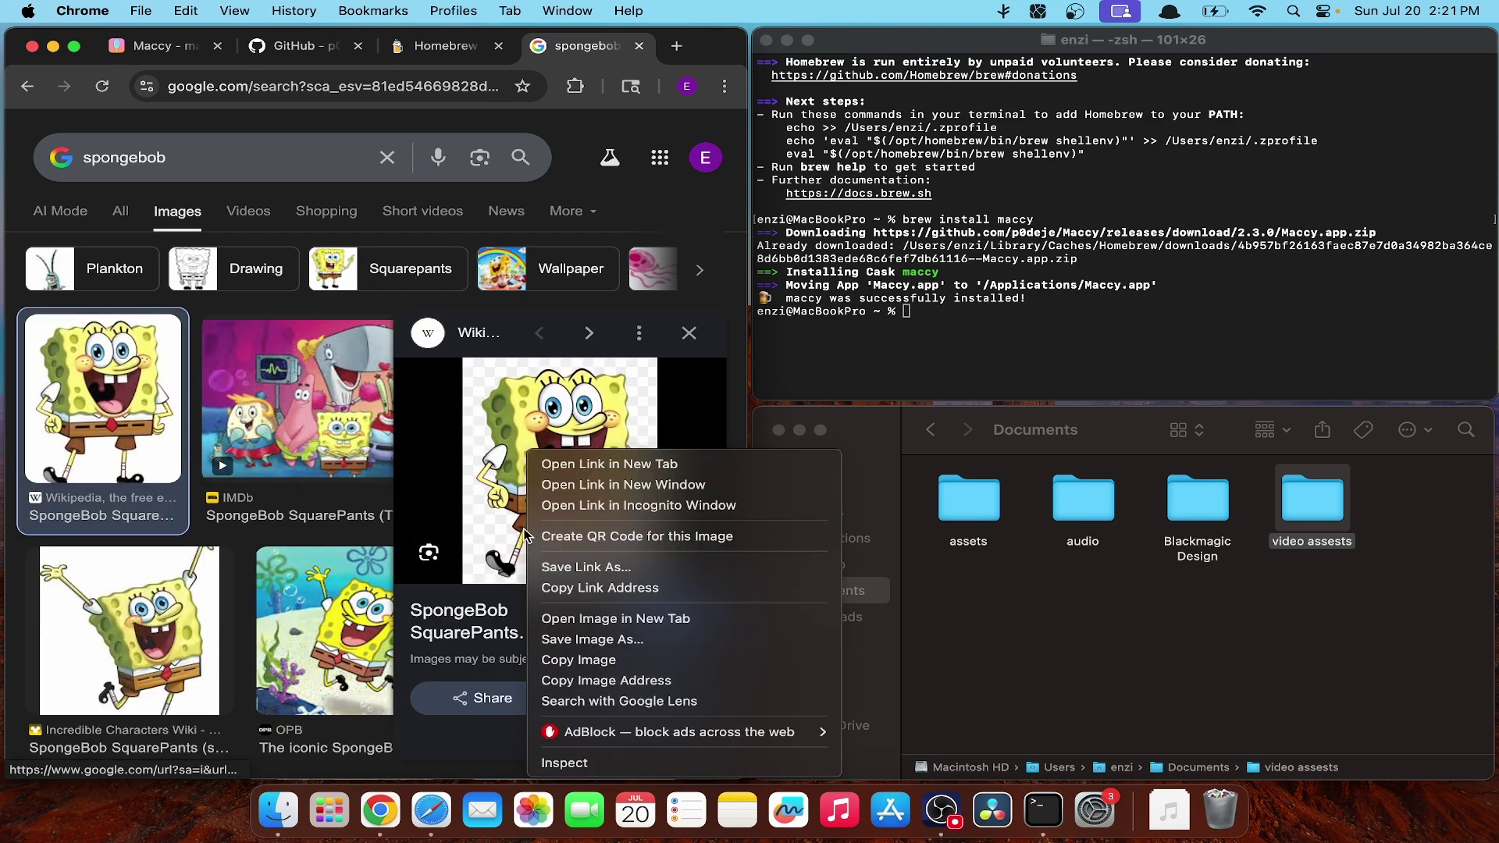
{"action": "left_click", "coordinate": [544, 658]}
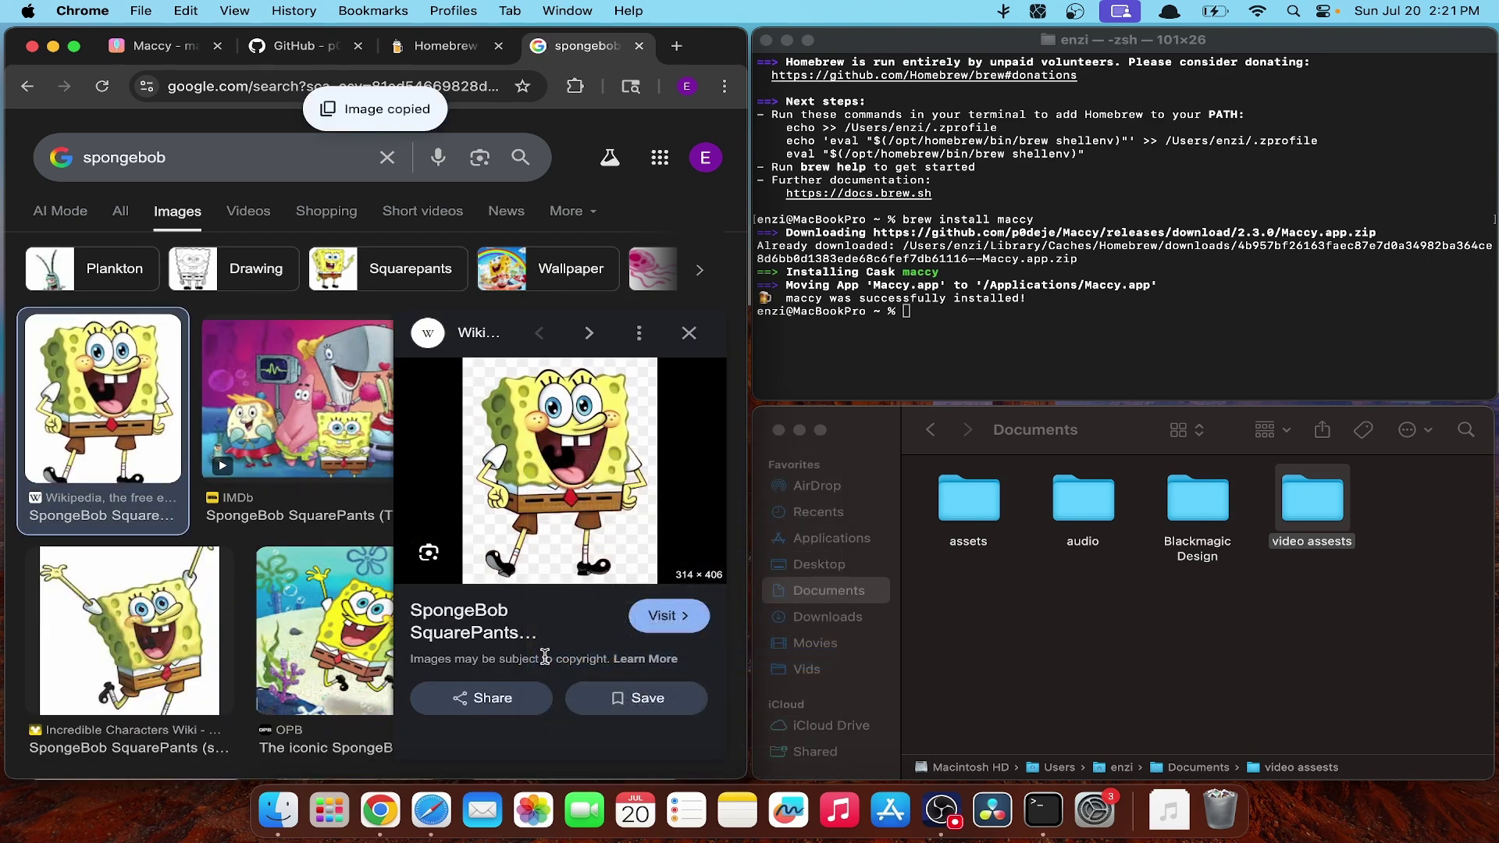
Step: Browse Maccy's history to confirm the SpongeBob image is the top entry
{"action": "key", "text": "super+shift+c"}
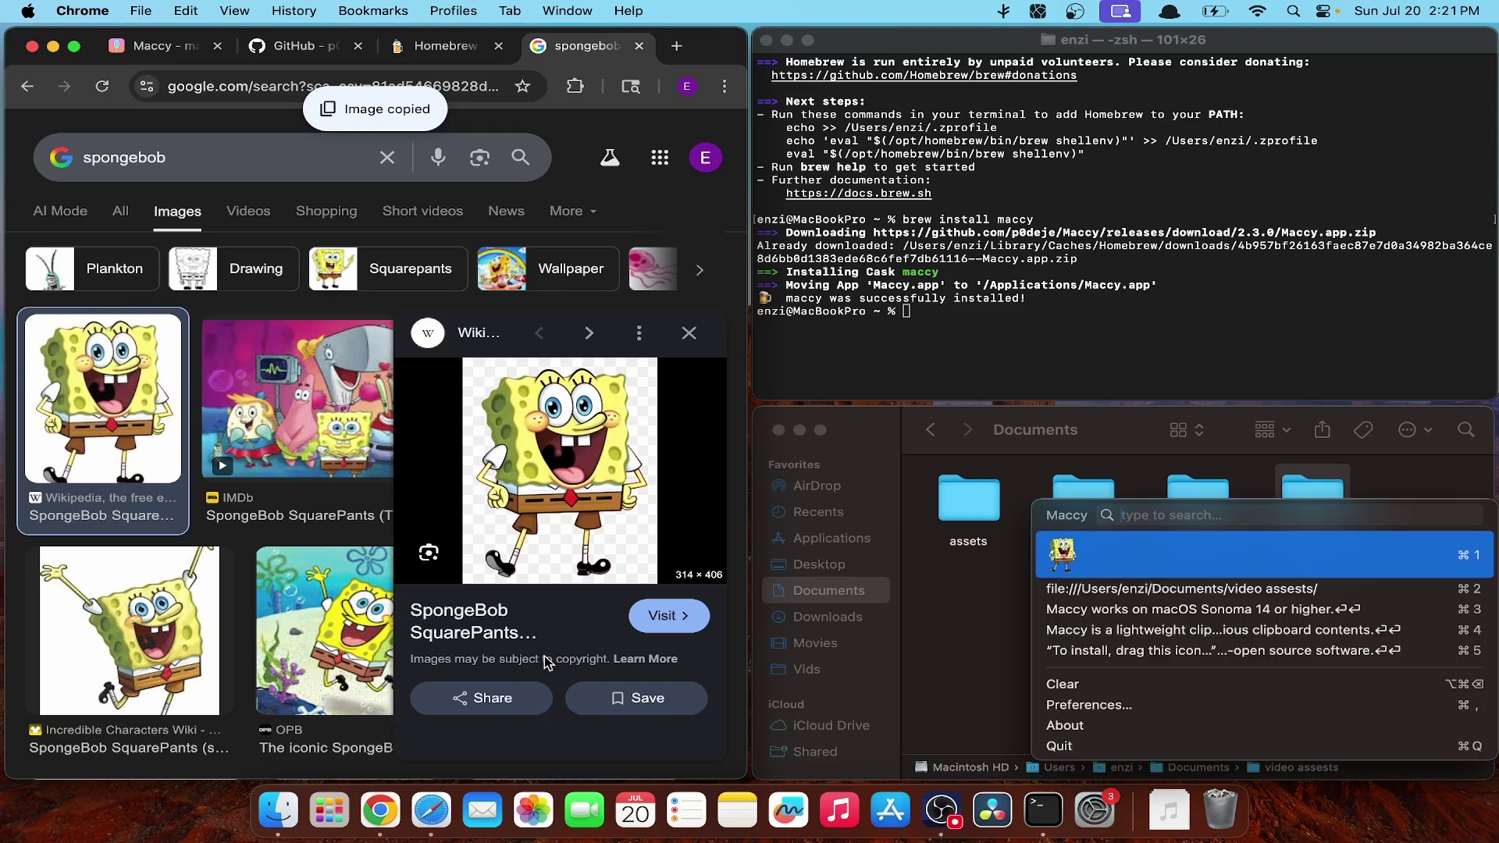
{"action": "key", "text": "Down"}
{"action": "key", "text": "Down"}
{"action": "key", "text": "Down"}
{"action": "key", "text": "Down"}
{"action": "key", "text": "Up"}
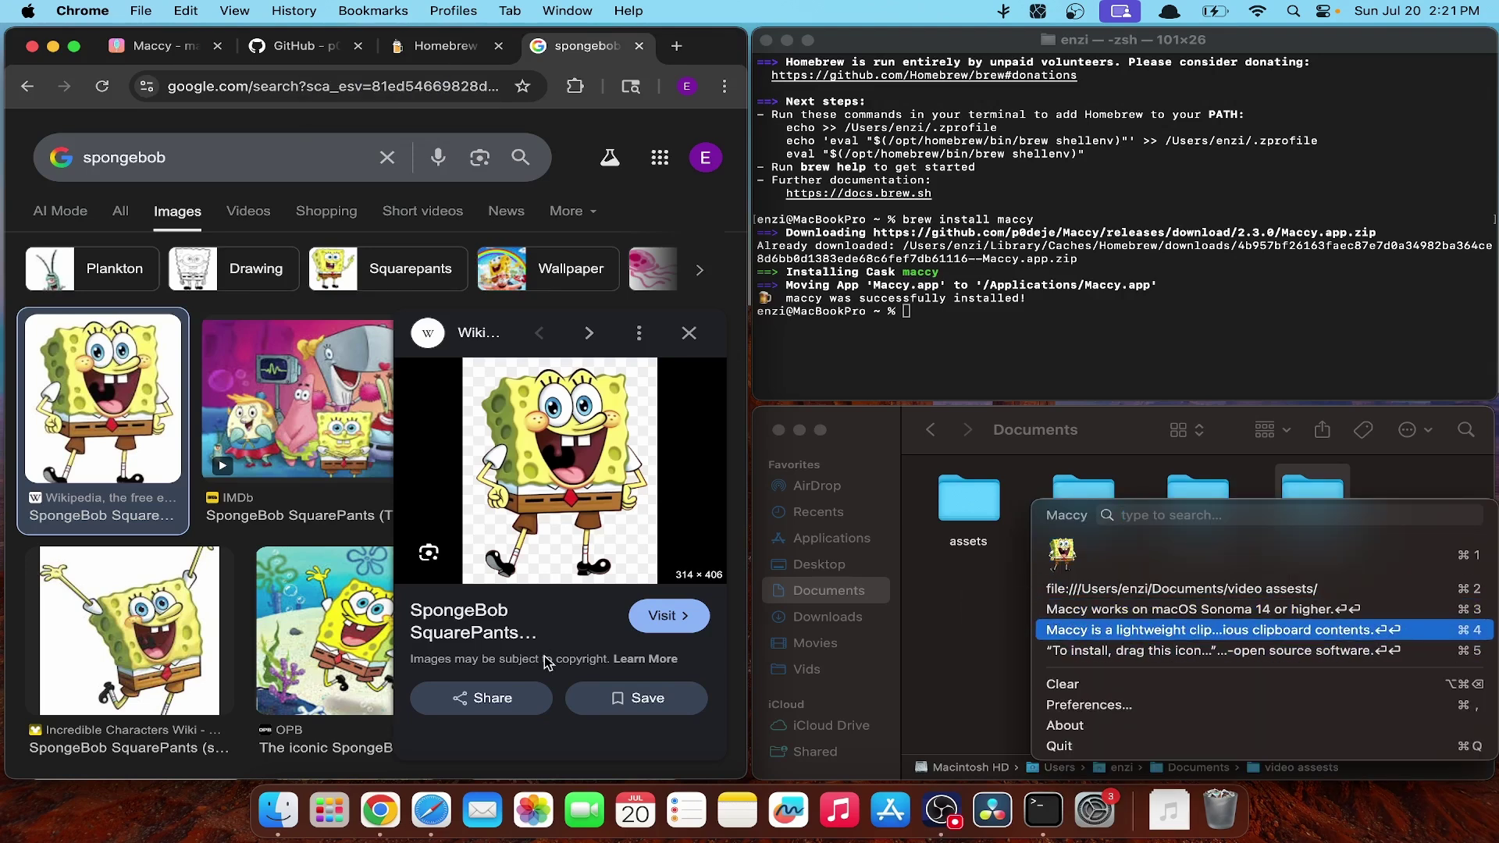
{"action": "key", "text": "Up"}
{"action": "key", "text": "Up"}
{"action": "key", "text": "Up"}
{"action": "key", "text": "Return"}
{"action": "key", "text": "super+t"}
{"action": "left_click", "coordinate": [984, 623]}
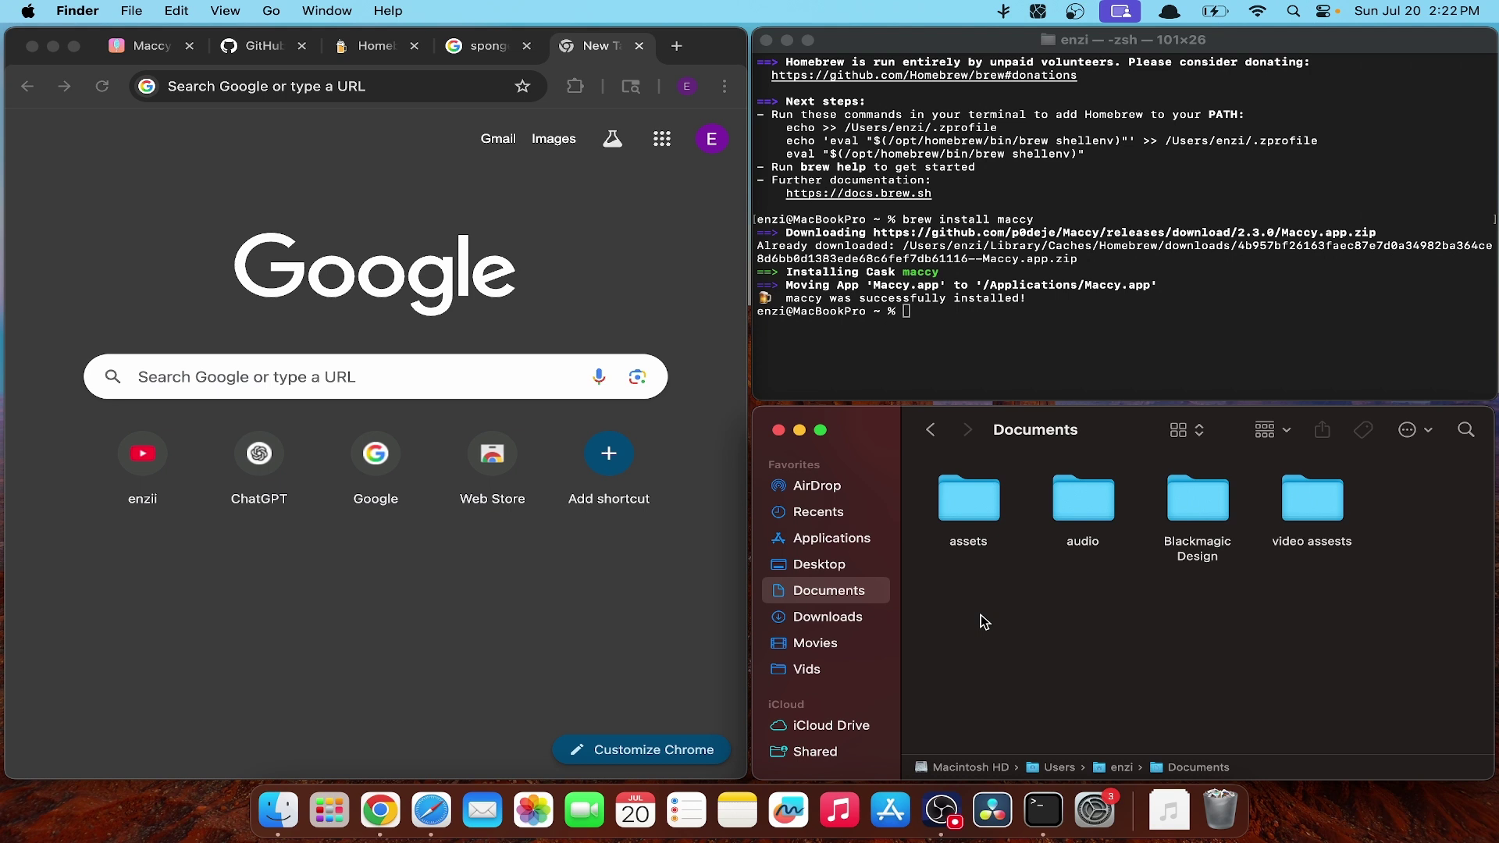
{"action": "key", "text": "super+shift+c"}
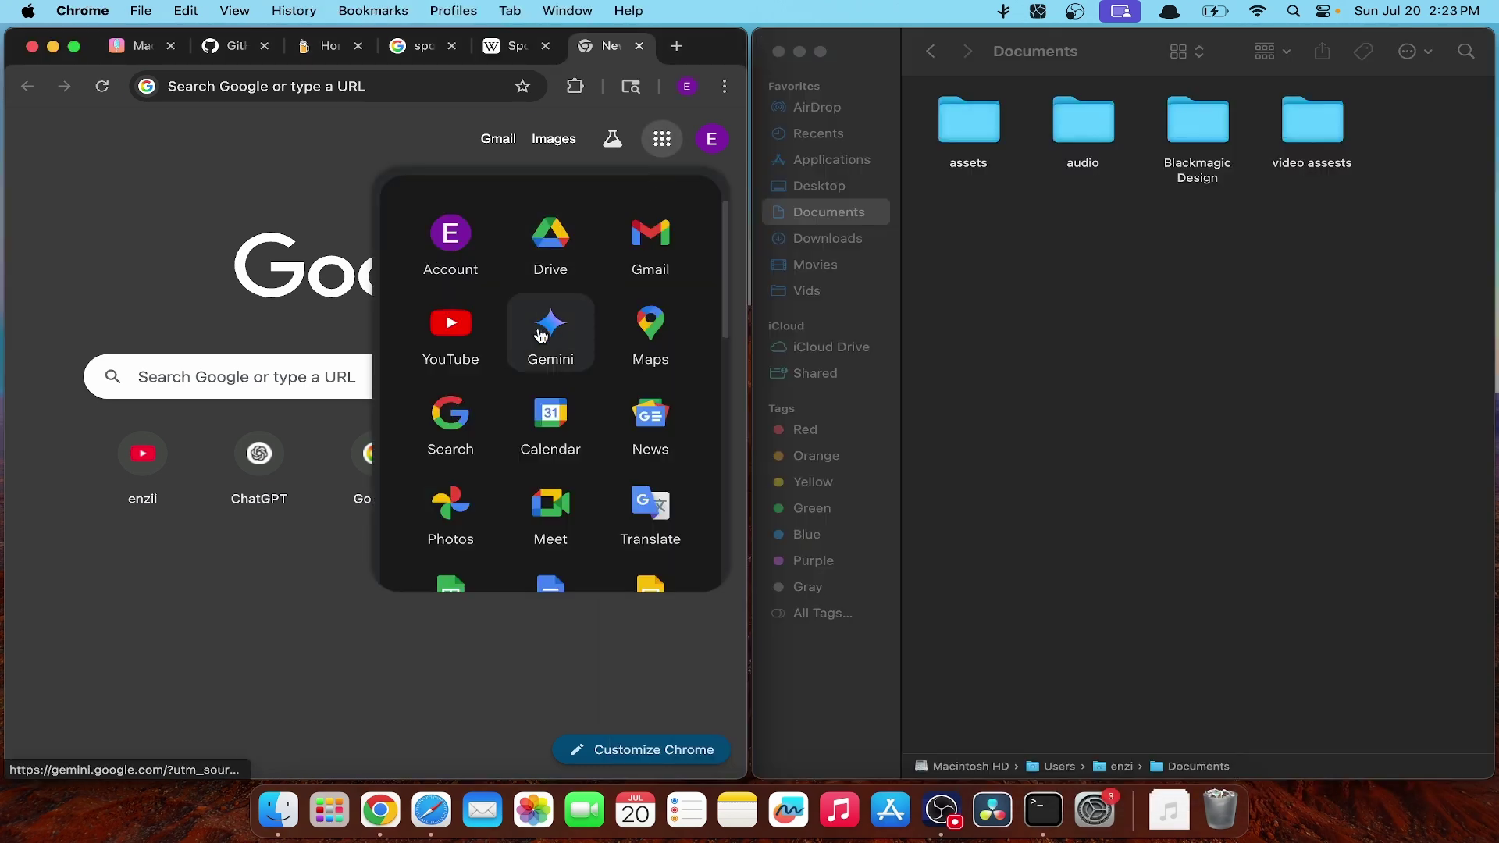
Step: Create a new blank Google Docs document, trying and then undoing a paste of the SpongeBob image
{"action": "scroll", "coordinate": [549, 398], "scroll_direction": "down", "scroll_amount": 3}
{"action": "left_click", "coordinate": [545, 363]}
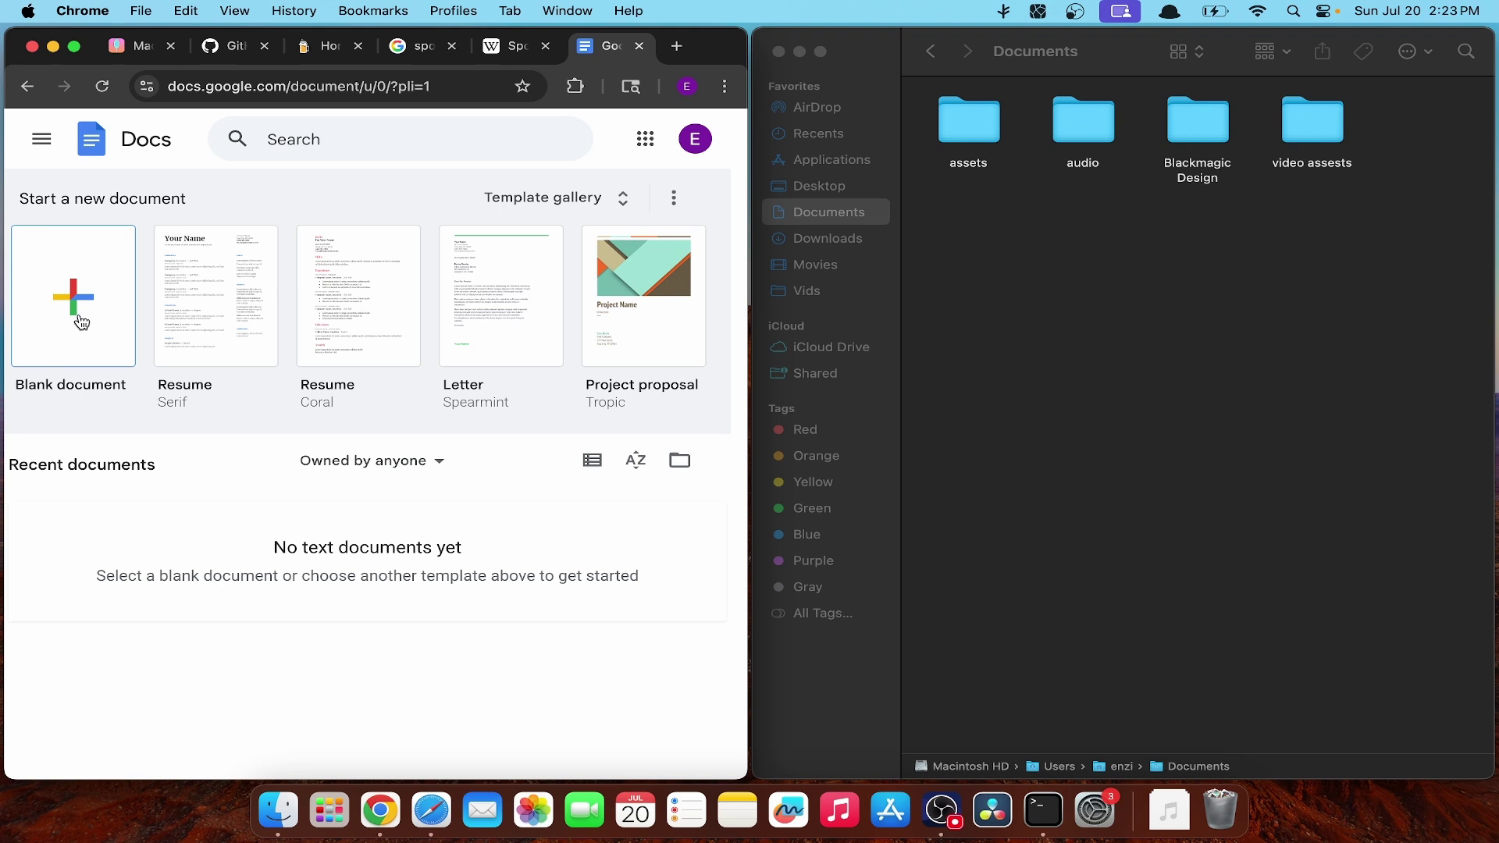
{"action": "left_click", "coordinate": [77, 313]}
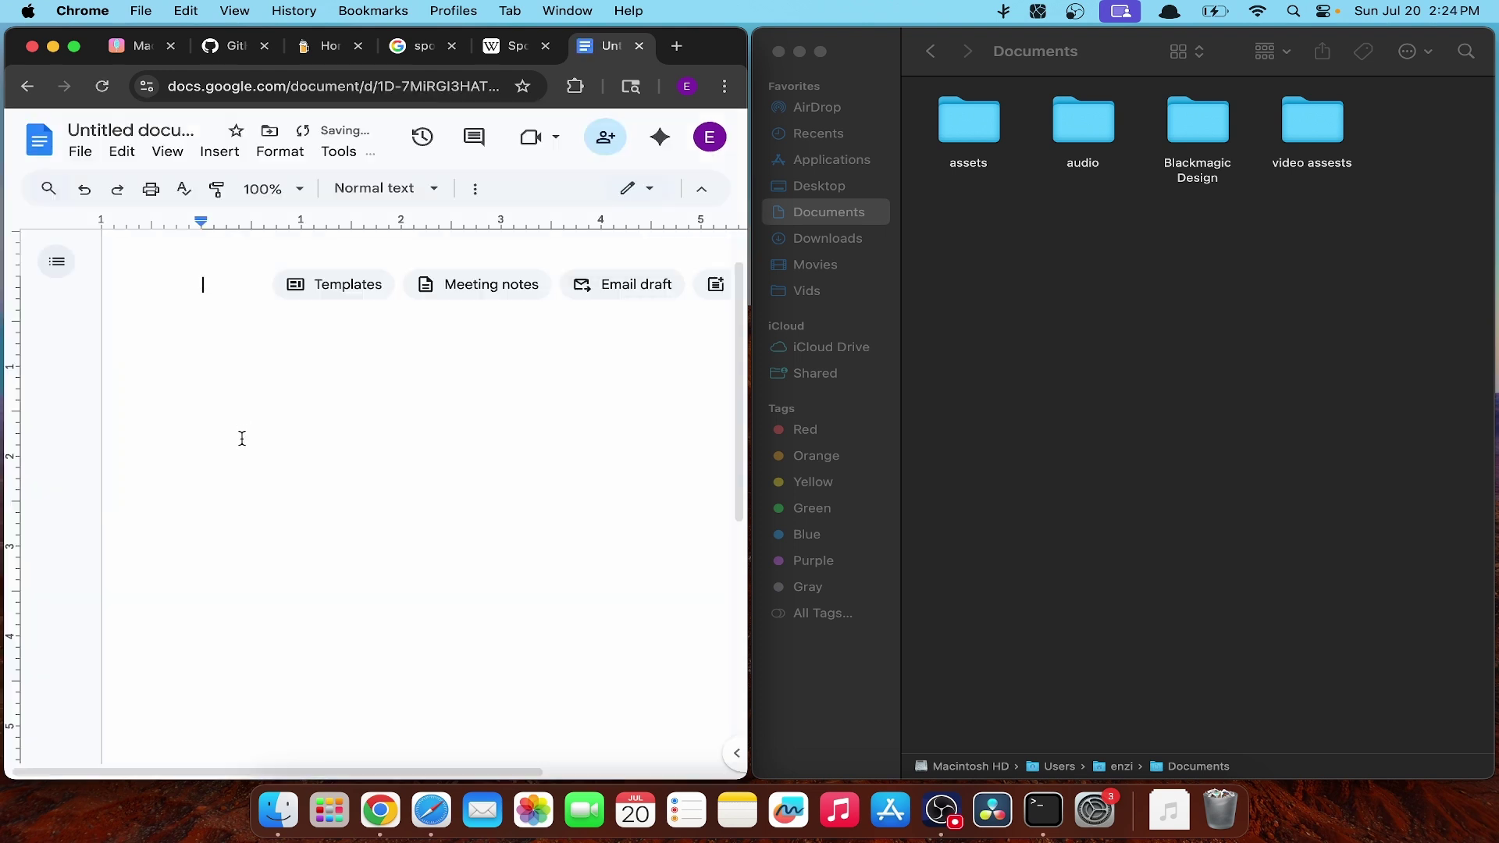
{"action": "key", "text": "super+v"}
{"action": "key", "text": "super+z"}
{"action": "key", "text": "super+shift+z"}
{"action": "key", "text": "super+z"}
{"action": "type", "text": "C"}
{"action": "key", "text": "BackSpace"}
Step: Paste the Maccy description paragraph from Maccy's history and start a new line
{"action": "key", "text": "super+shift+c"}
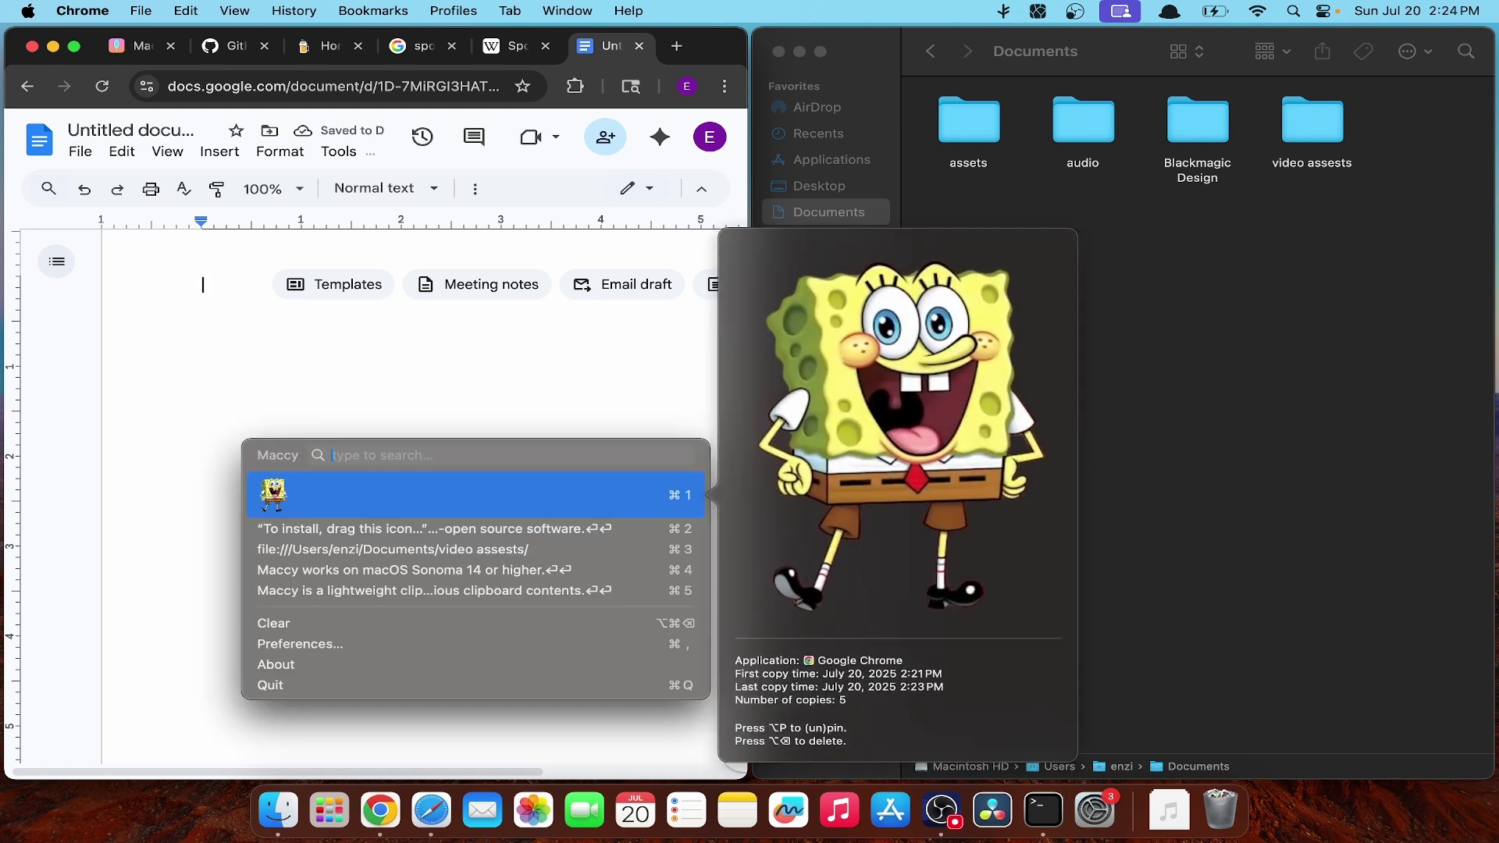
{"action": "key", "text": "Return"}
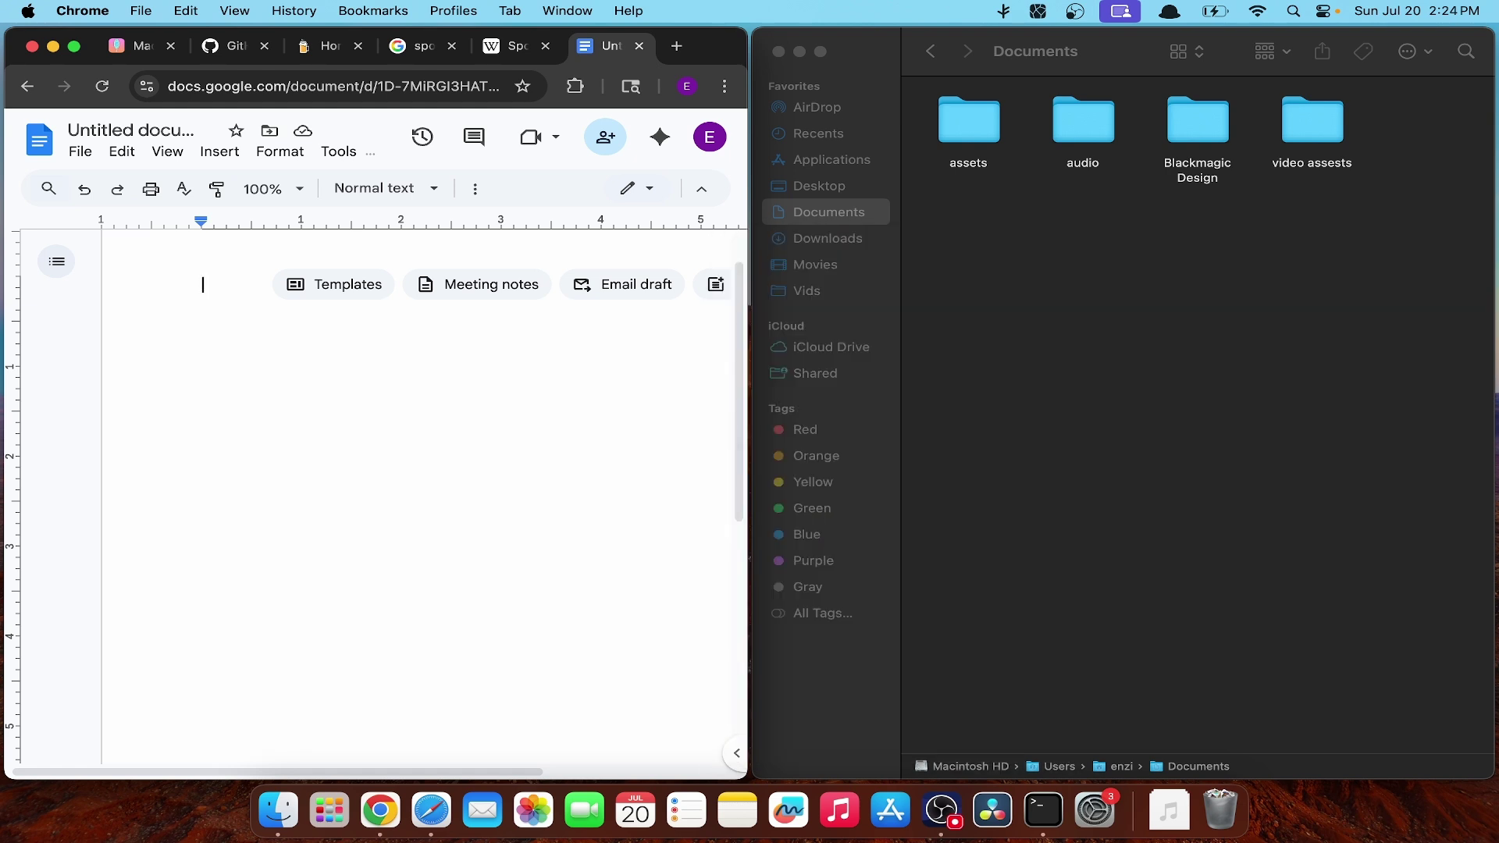
{"action": "key", "text": "super+v"}
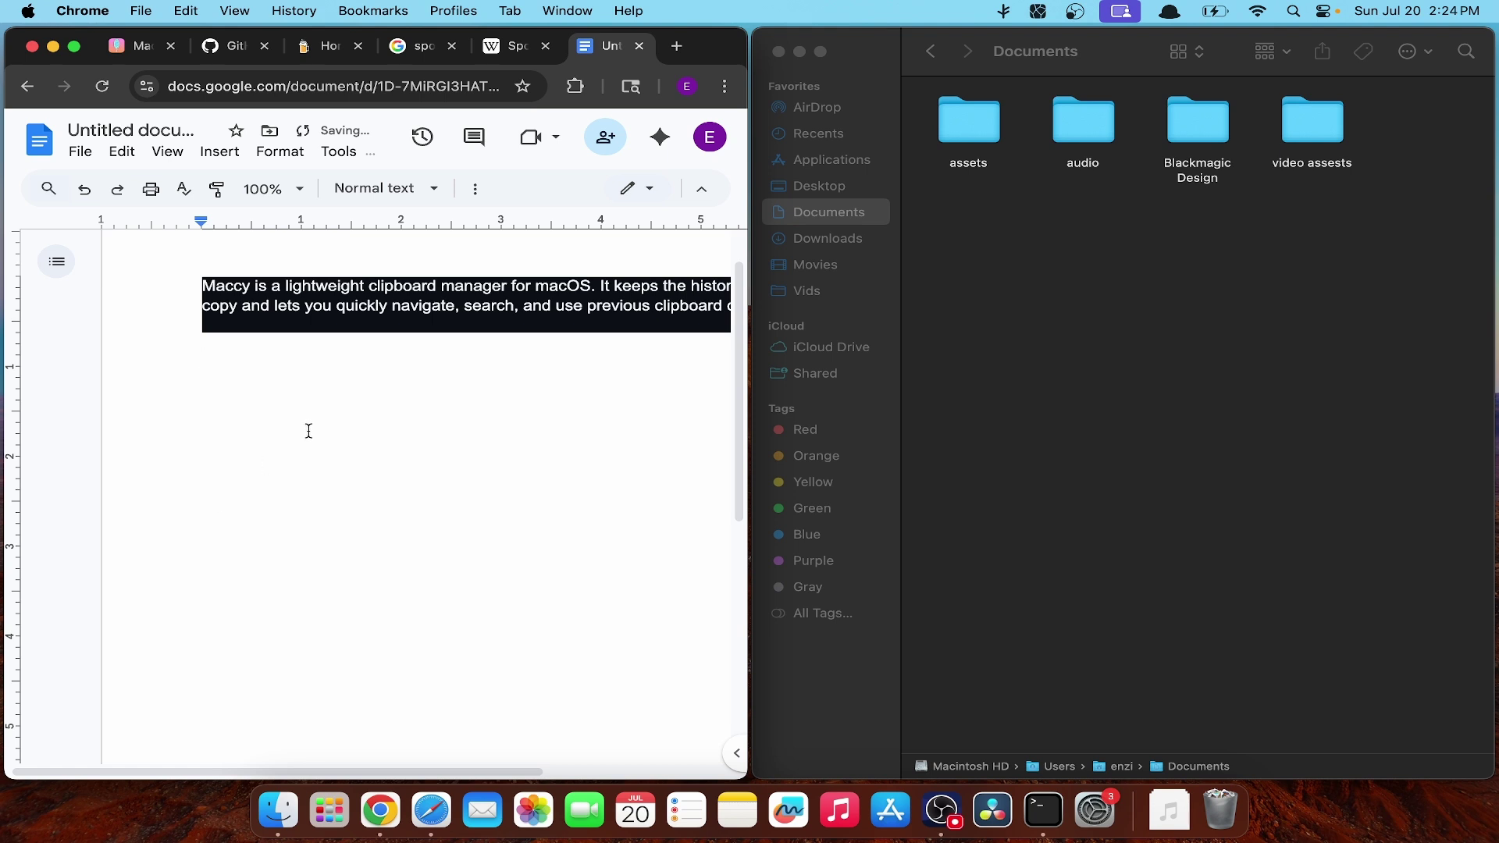
{"action": "key", "text": "Return"}
Step: Pick and paste the 'Maccy works on macOS Sonoma 14 or higher.' line from the history
{"action": "key", "text": "super+shift+c"}
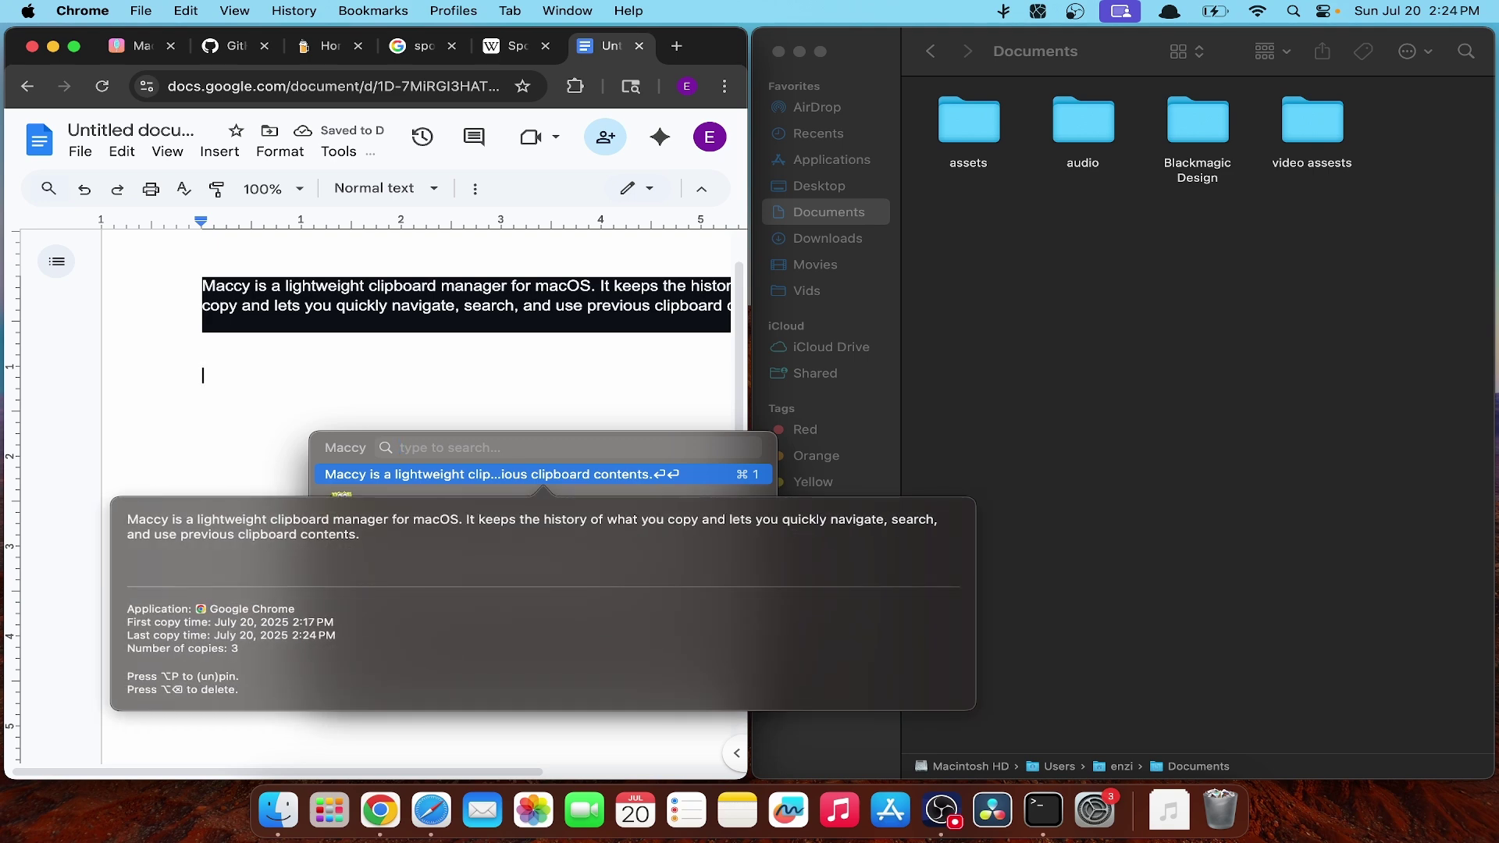
{"action": "key", "text": "Down"}
{"action": "key", "text": "Down"}
{"action": "key", "text": "Down"}
{"action": "key", "text": "Return"}
{"action": "key", "text": "super+v"}
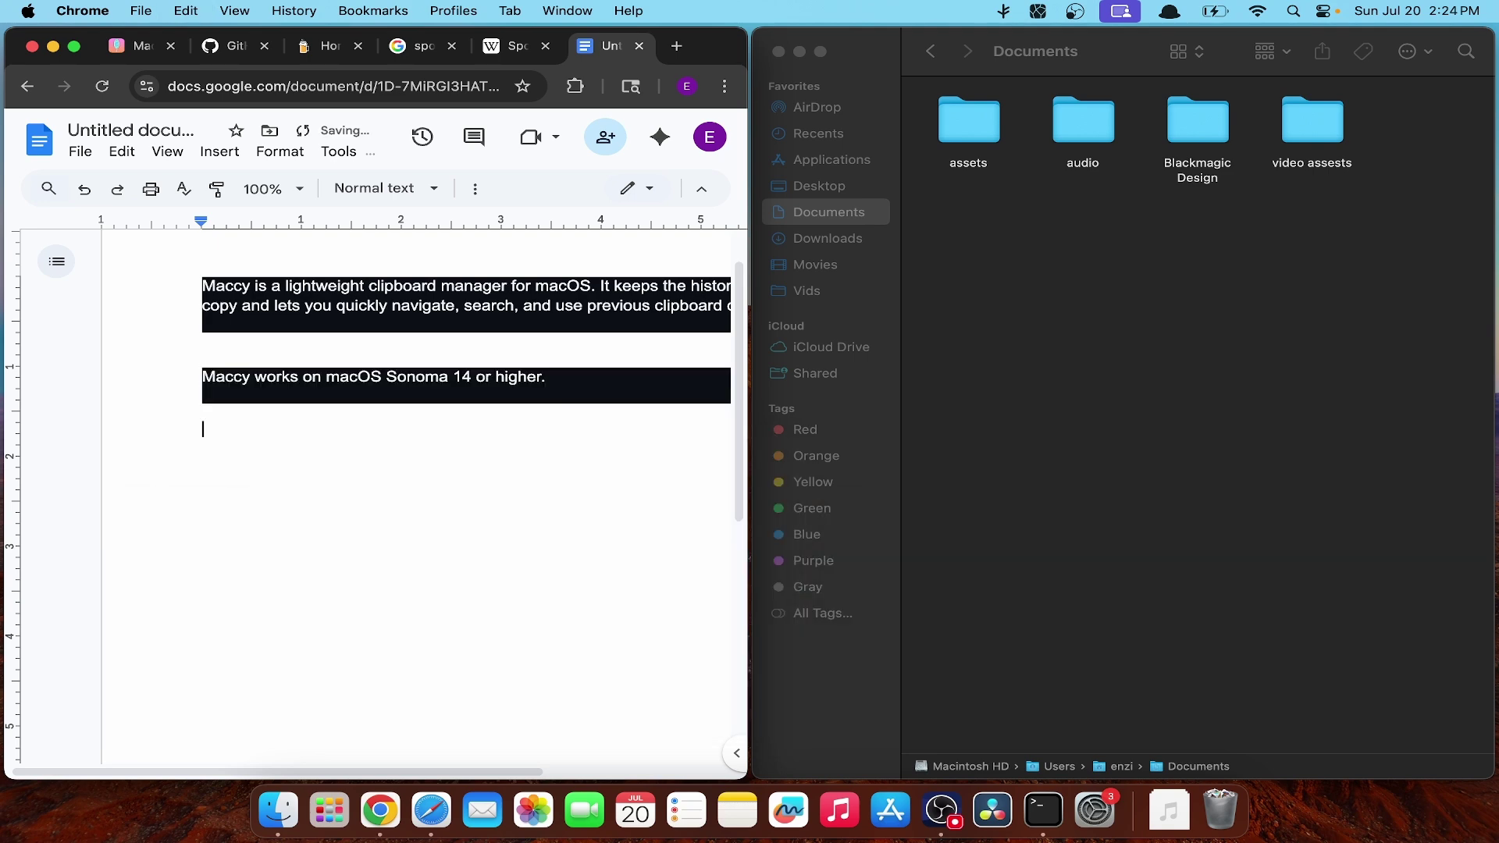
{"action": "key", "text": "shift+super+c"}
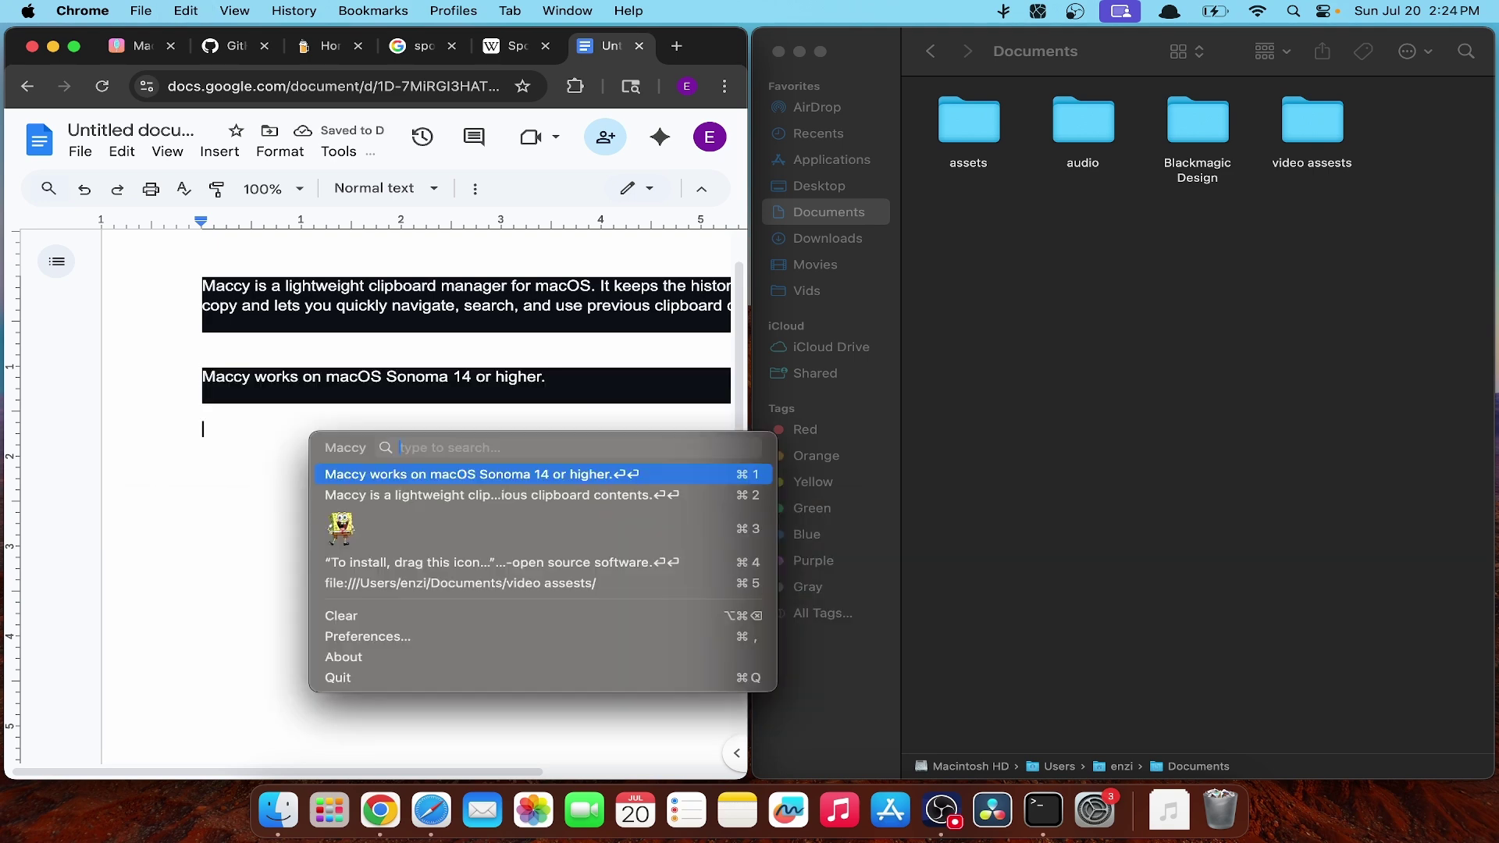
Step: In Maccy's Appearance preferences, hide then restore the clipboard list footer, checking the list each time
{"action": "left_click", "coordinate": [367, 636]}
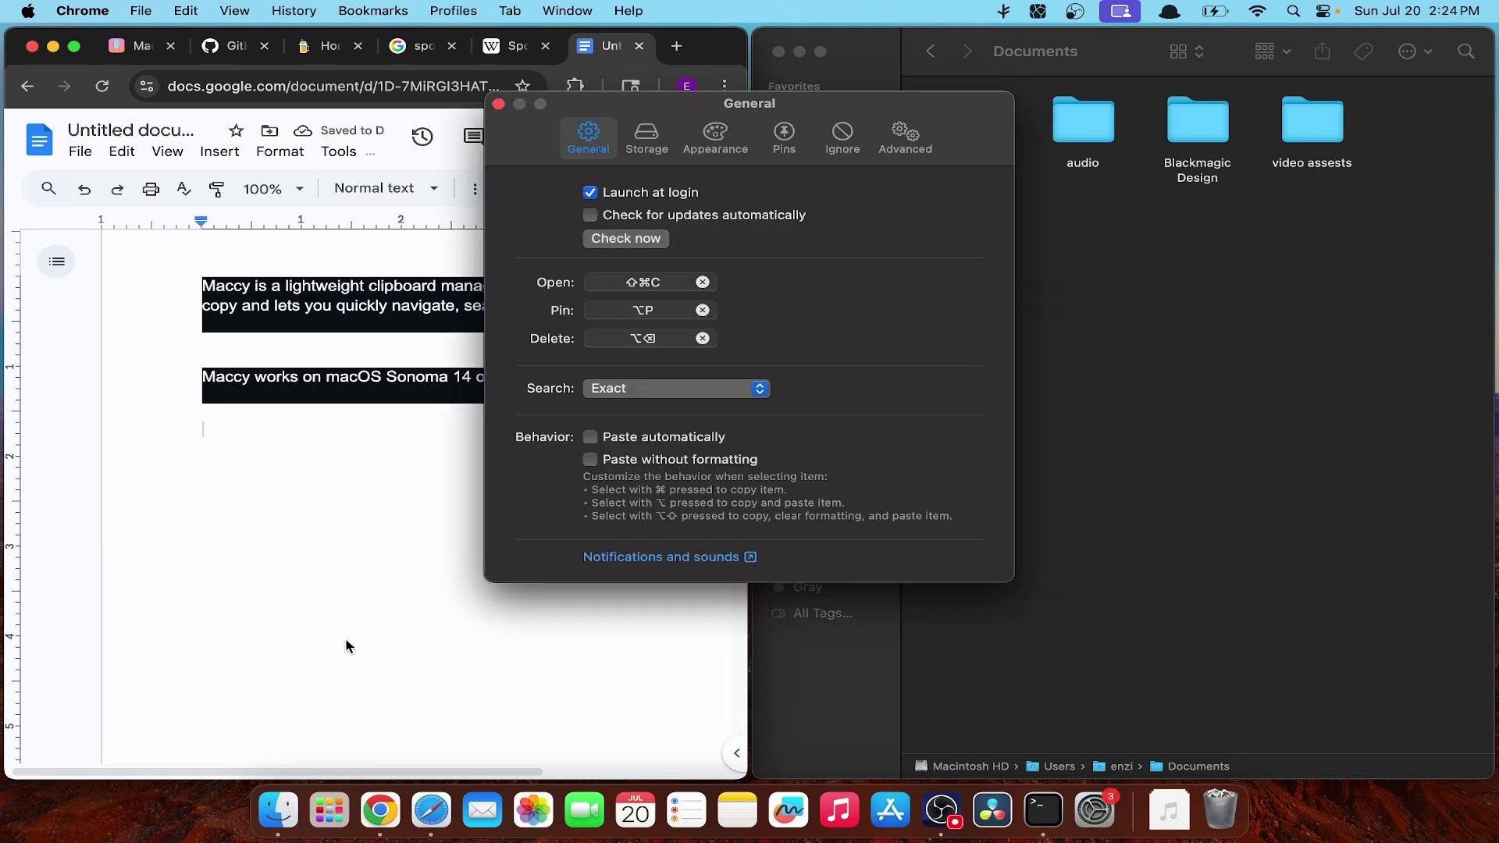
{"action": "left_click", "coordinate": [703, 144]}
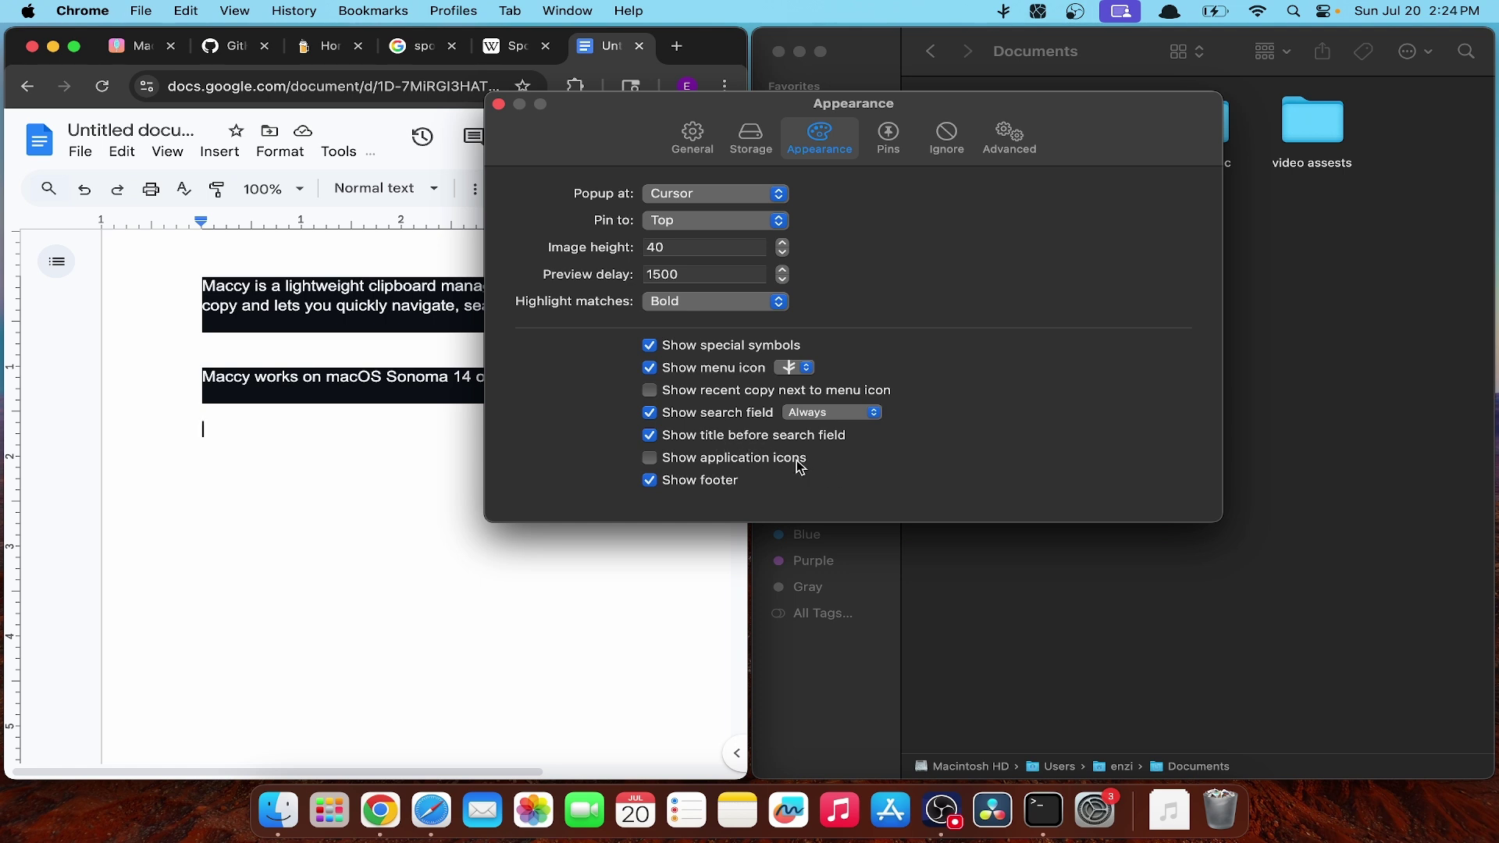
{"action": "left_click", "coordinate": [732, 481]}
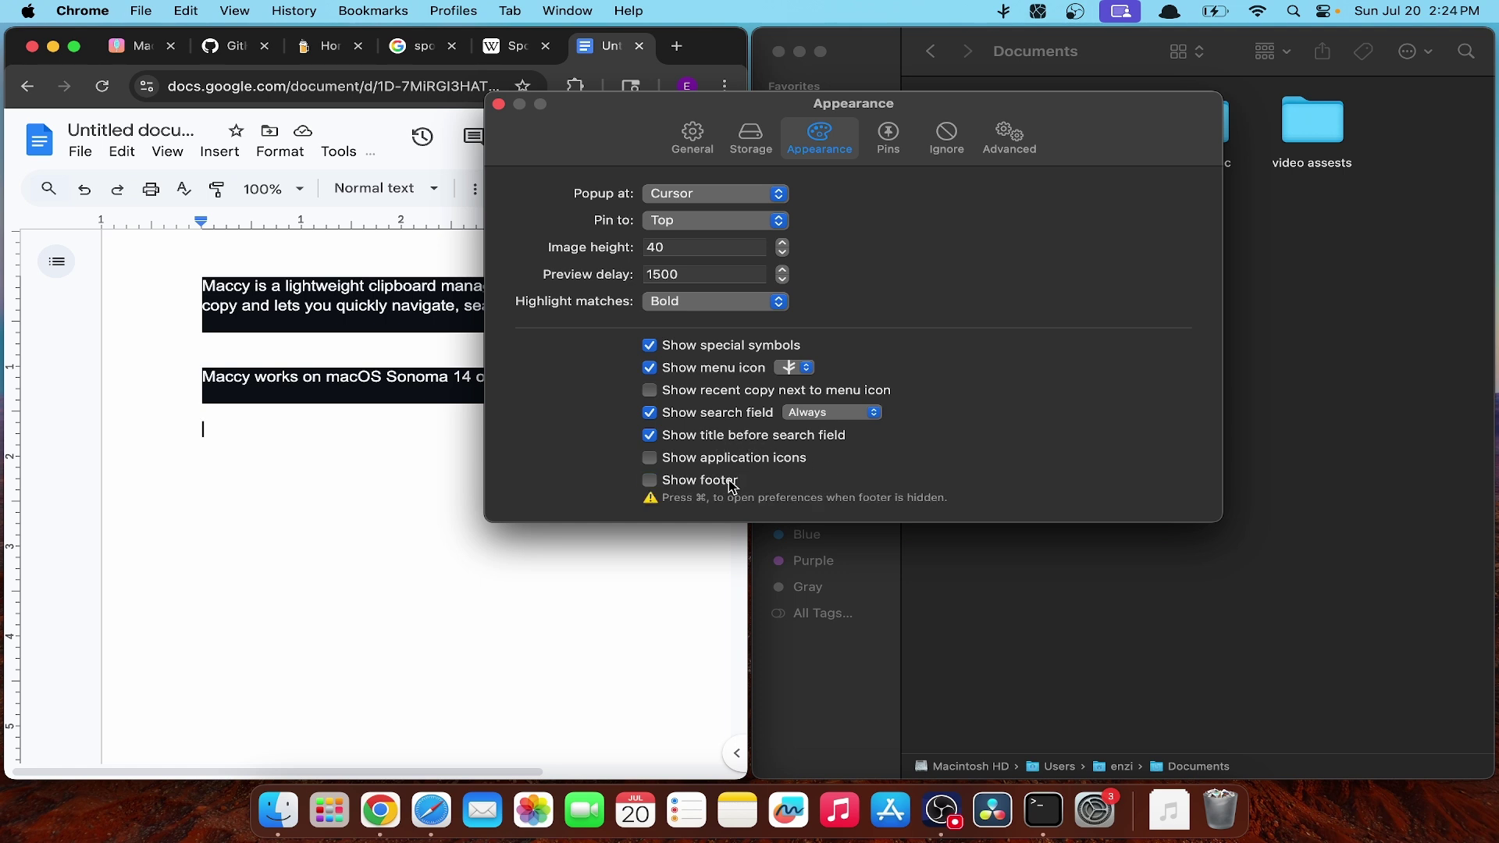
{"action": "left_click", "coordinate": [1005, 14]}
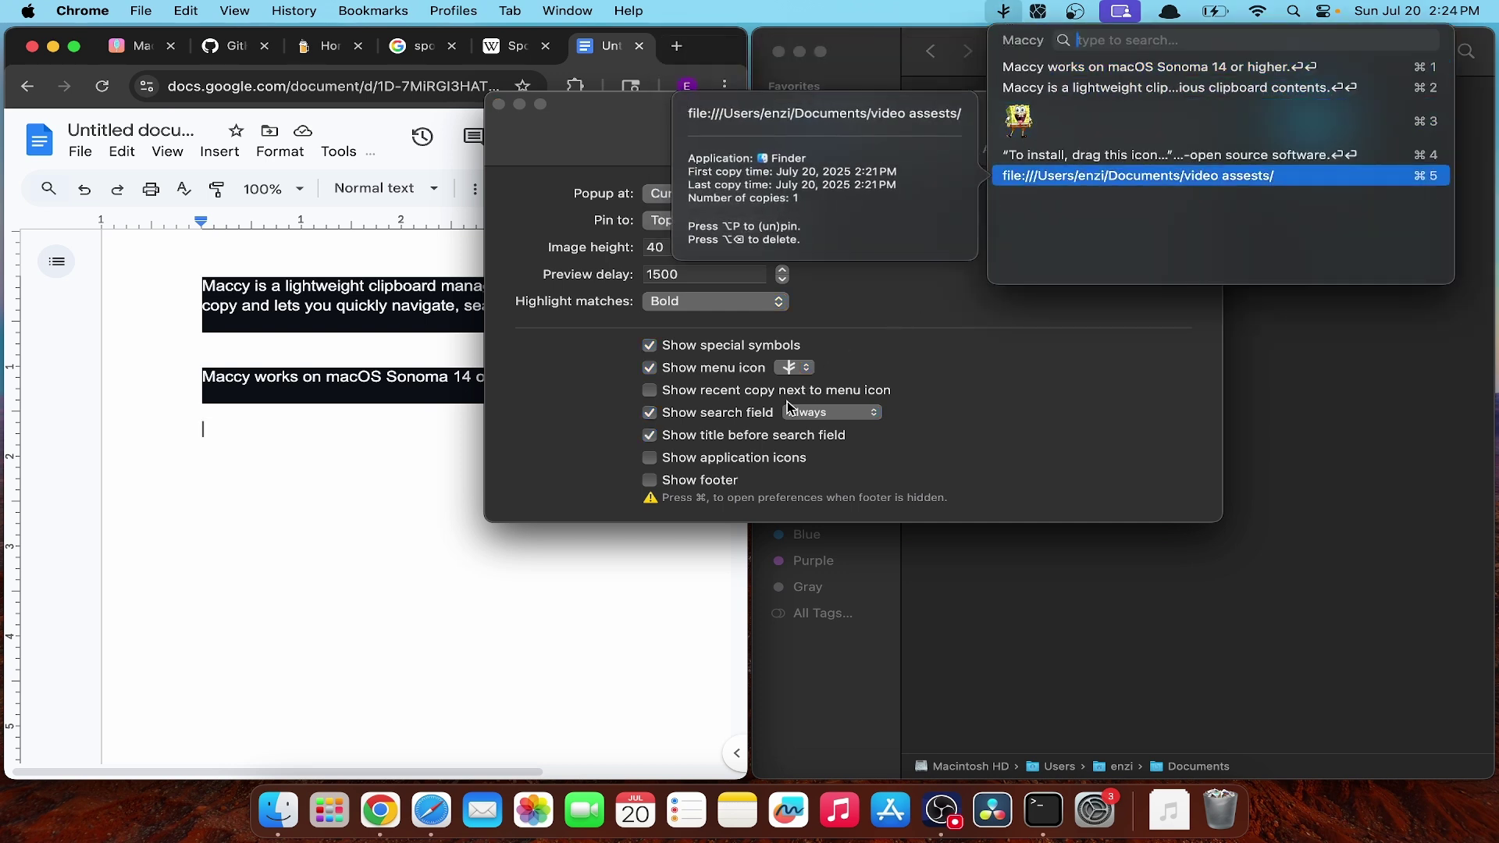
{"action": "left_click", "coordinate": [673, 481]}
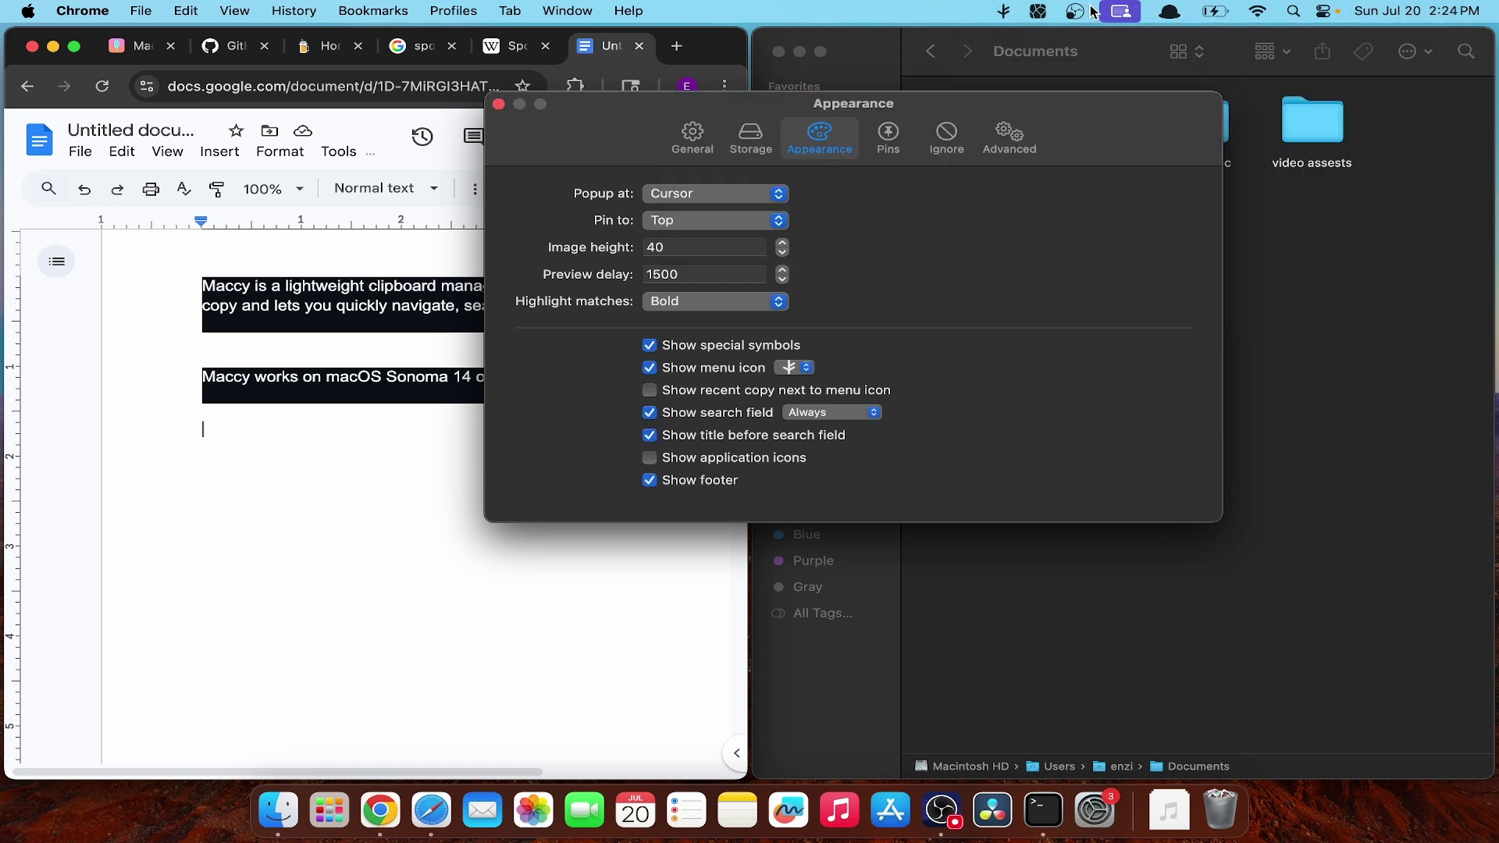
{"action": "left_click", "coordinate": [1007, 12]}
{"action": "left_click", "coordinate": [1006, 11]}
Step: Enable application icons beside clipboard entries and scroll the history list to see them
{"action": "left_click", "coordinate": [710, 466]}
{"action": "left_click", "coordinate": [1009, 12]}
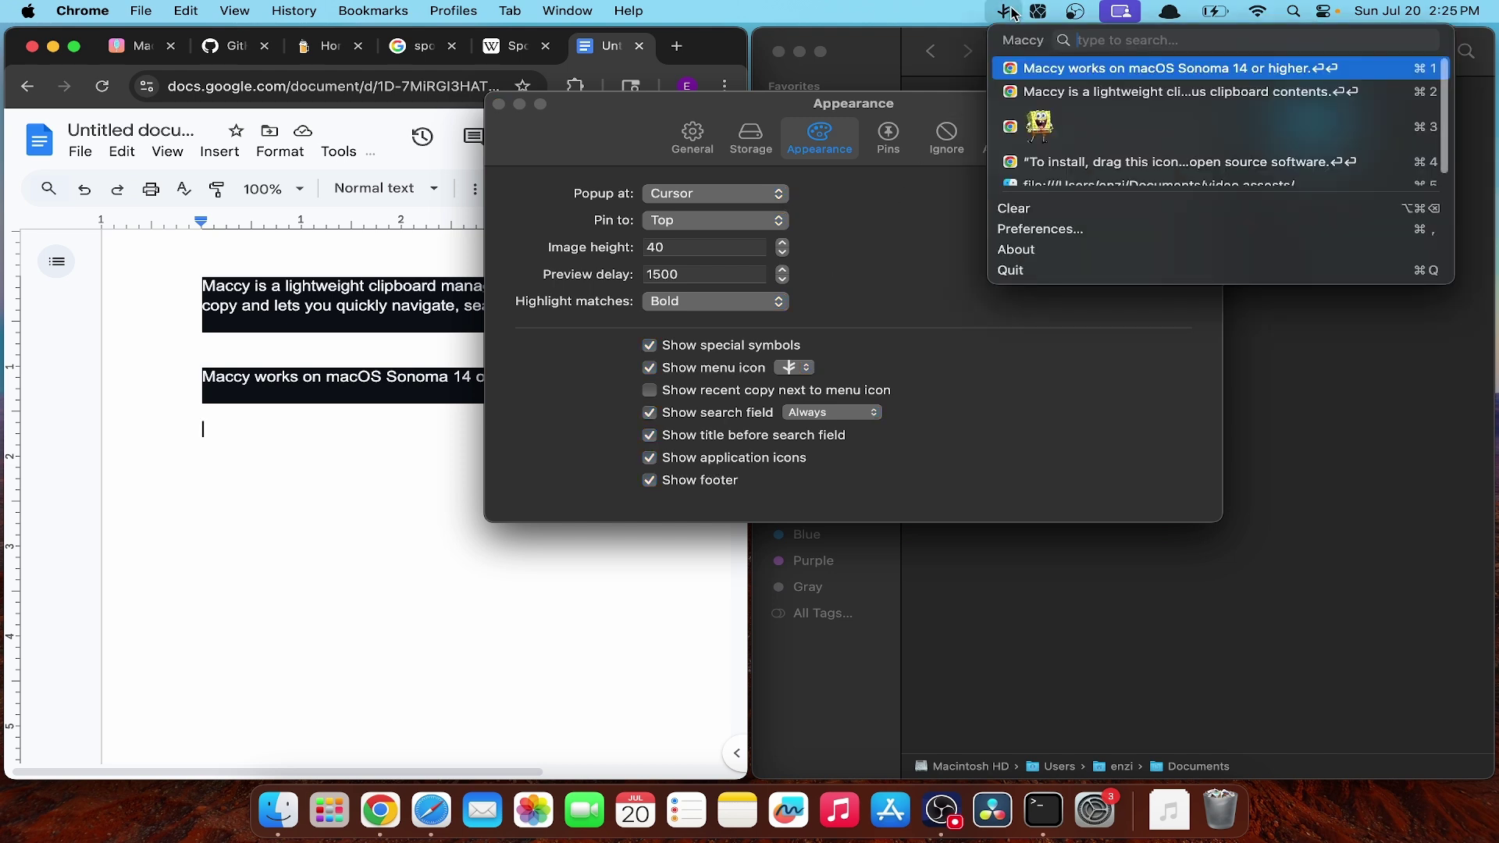
{"action": "scroll", "coordinate": [1028, 151], "scroll_direction": "down", "scroll_amount": 1}
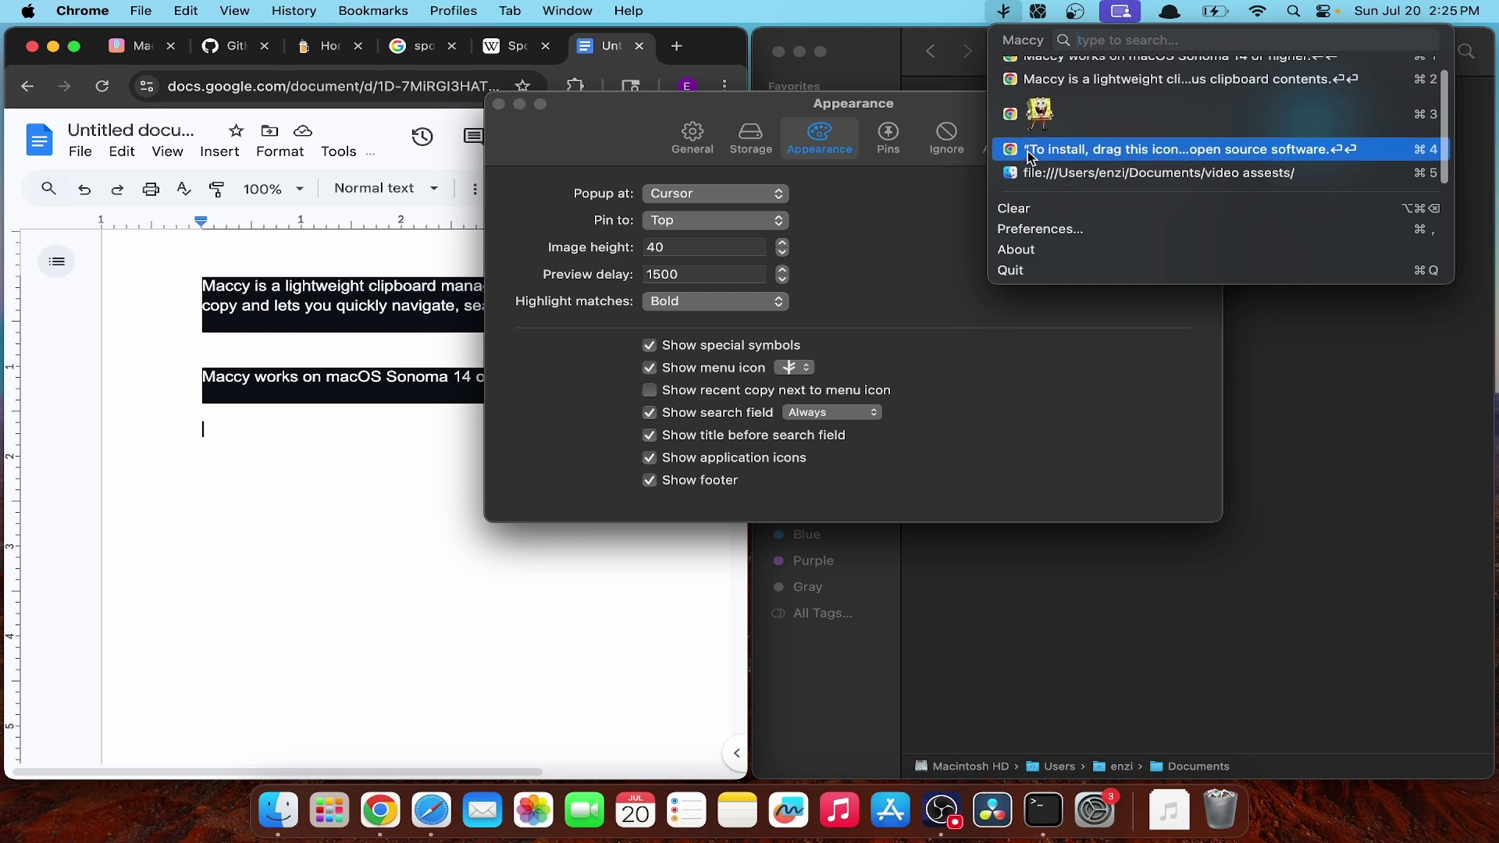
{"action": "scroll", "coordinate": [1031, 152], "scroll_direction": "up", "scroll_amount": 1}
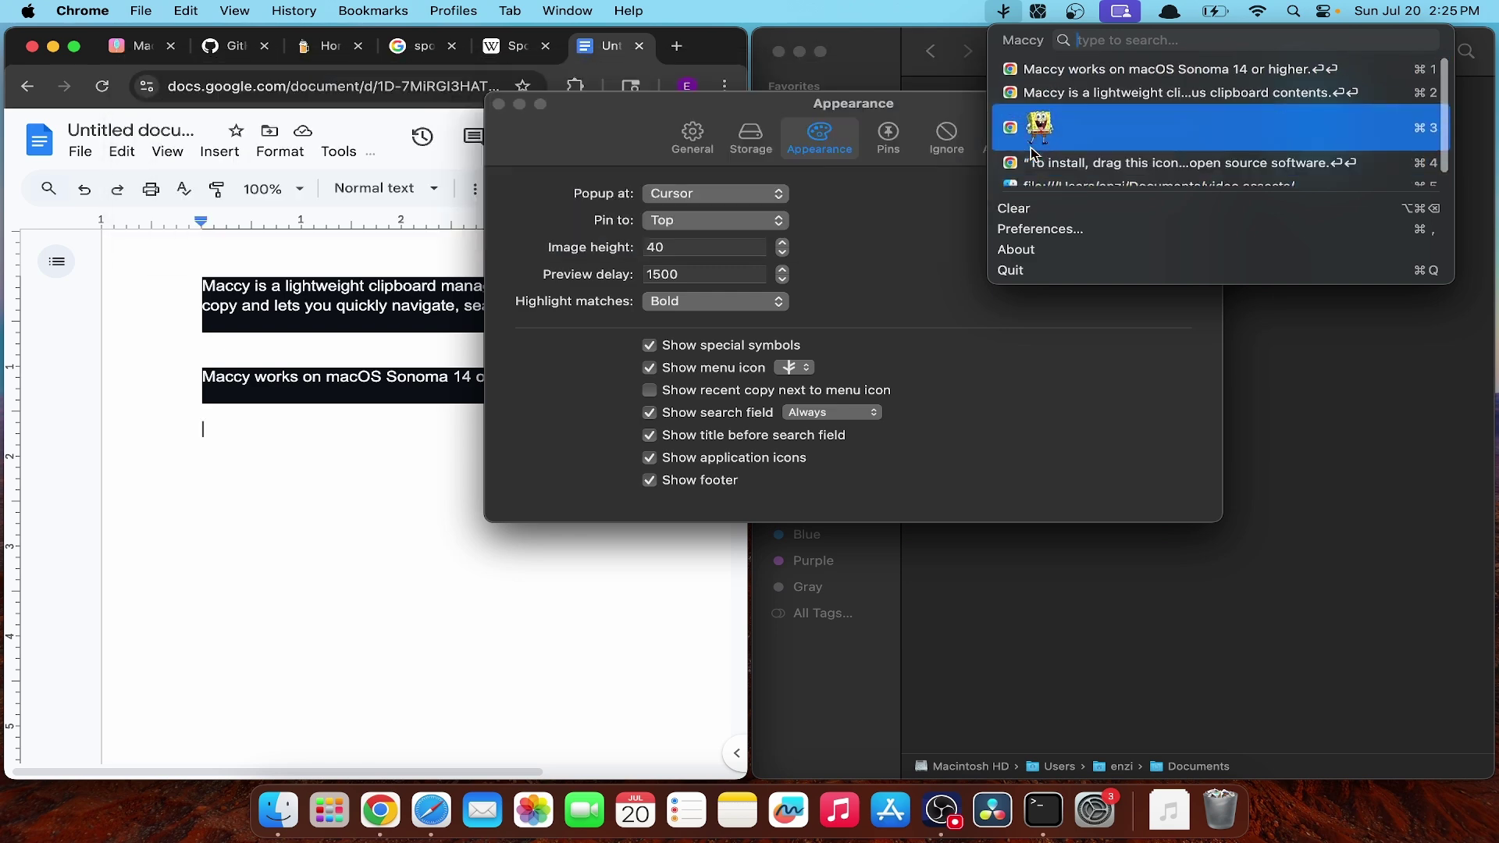
Step: Set Maccy's 'Popup at' option to 'Menu icon'
{"action": "mouse_move", "coordinate": [1031, 151]}
{"action": "key", "text": "Escape"}
{"action": "left_click", "coordinate": [782, 195]}
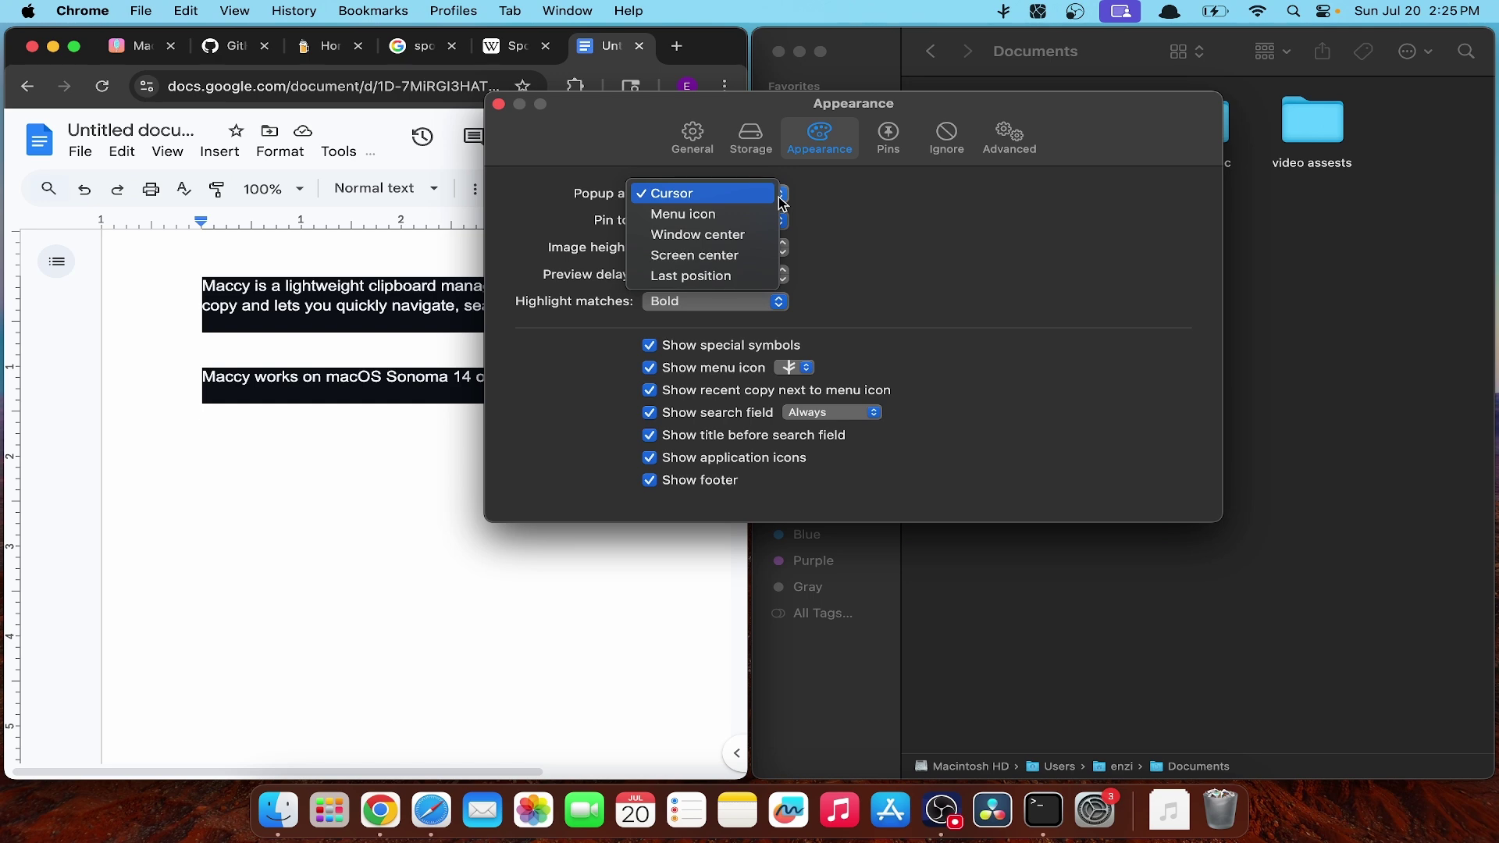
{"action": "left_click", "coordinate": [739, 221]}
Step: Test the popup under the menu icon, stepping between the SpongeBob image and Sonoma line items
{"action": "key", "text": "super+shift+c"}
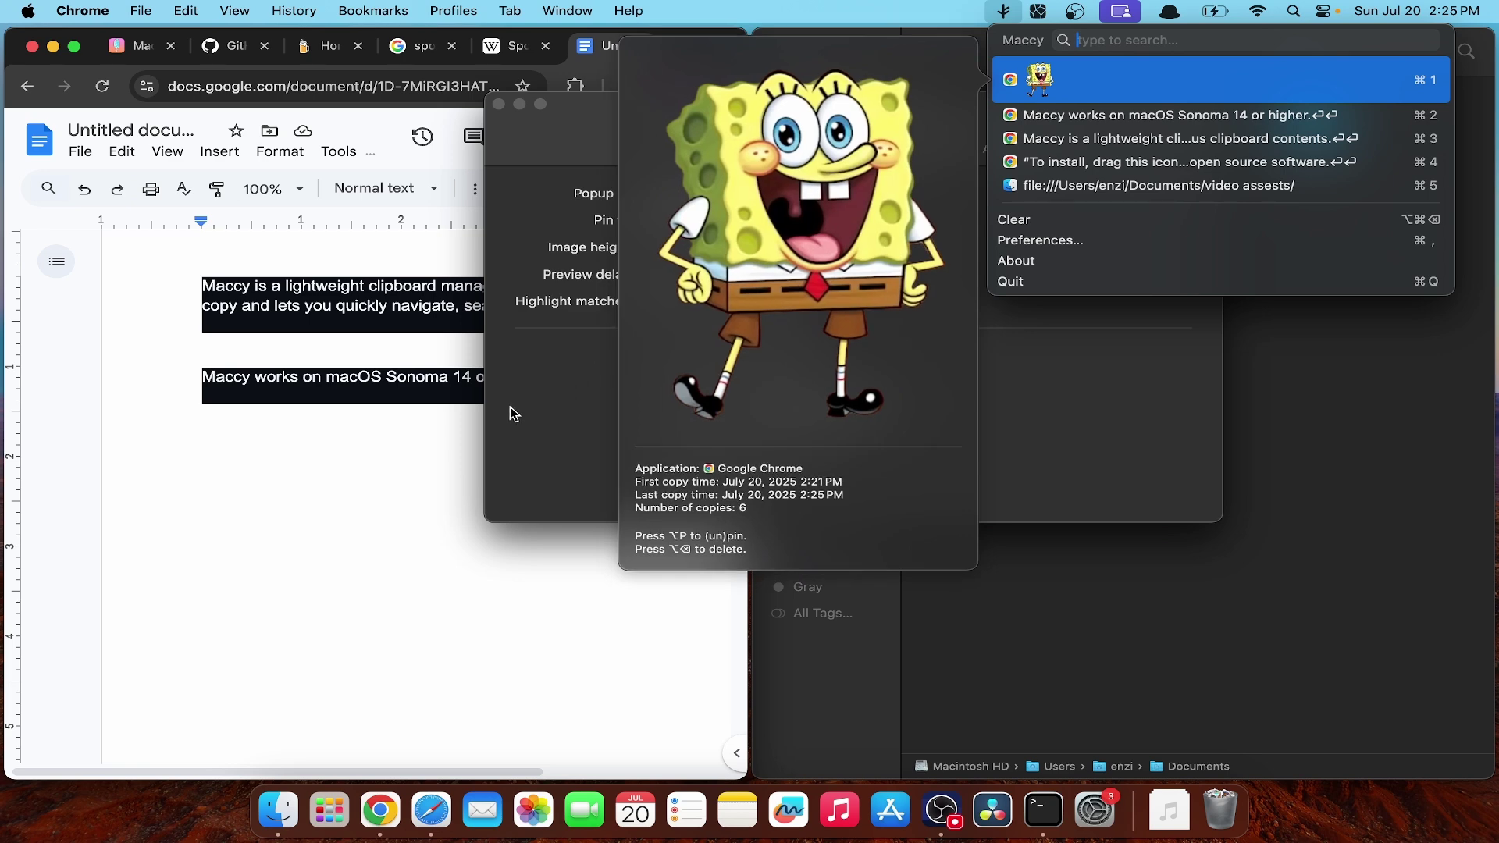
{"action": "key", "text": "Down"}
{"action": "key", "text": "Down"}
{"action": "key", "text": "Down"}
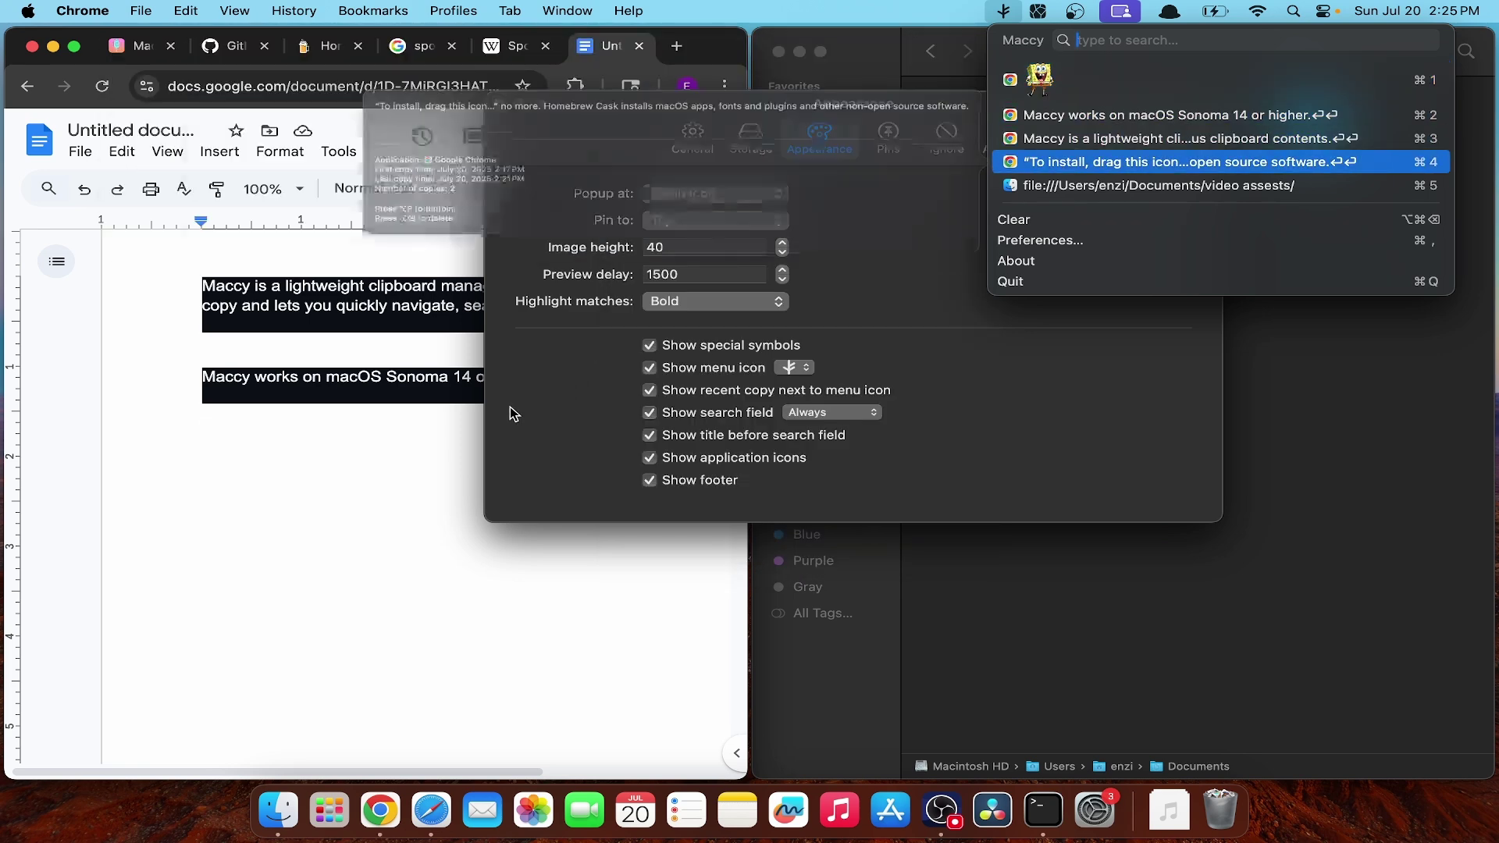
{"action": "key", "text": "Down"}
{"action": "key", "text": "Up"}
{"action": "key", "text": "Up"}
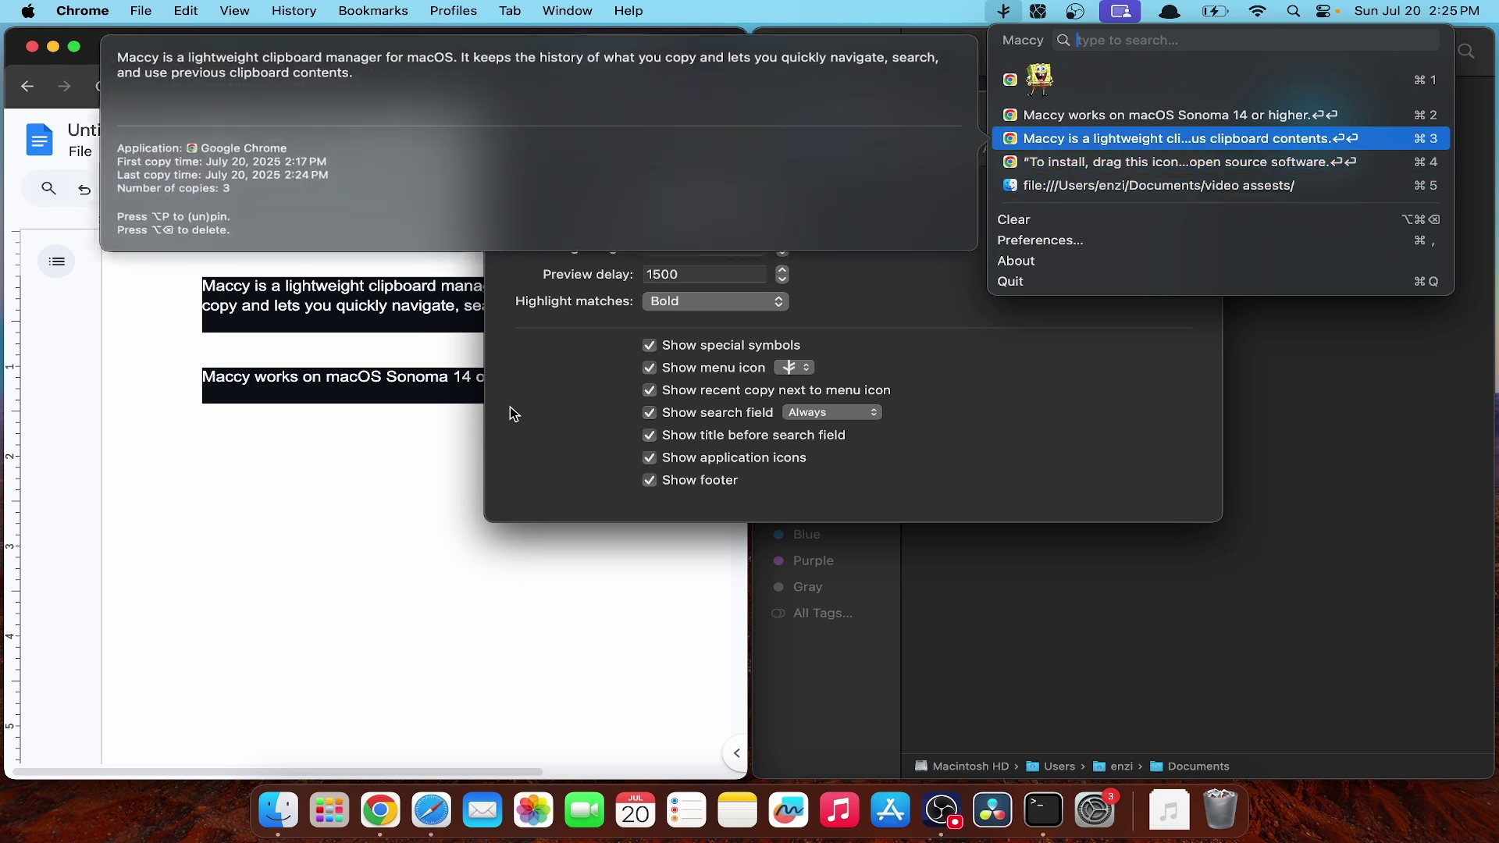
{"action": "key", "text": "Up"}
{"action": "key", "text": "Up"}
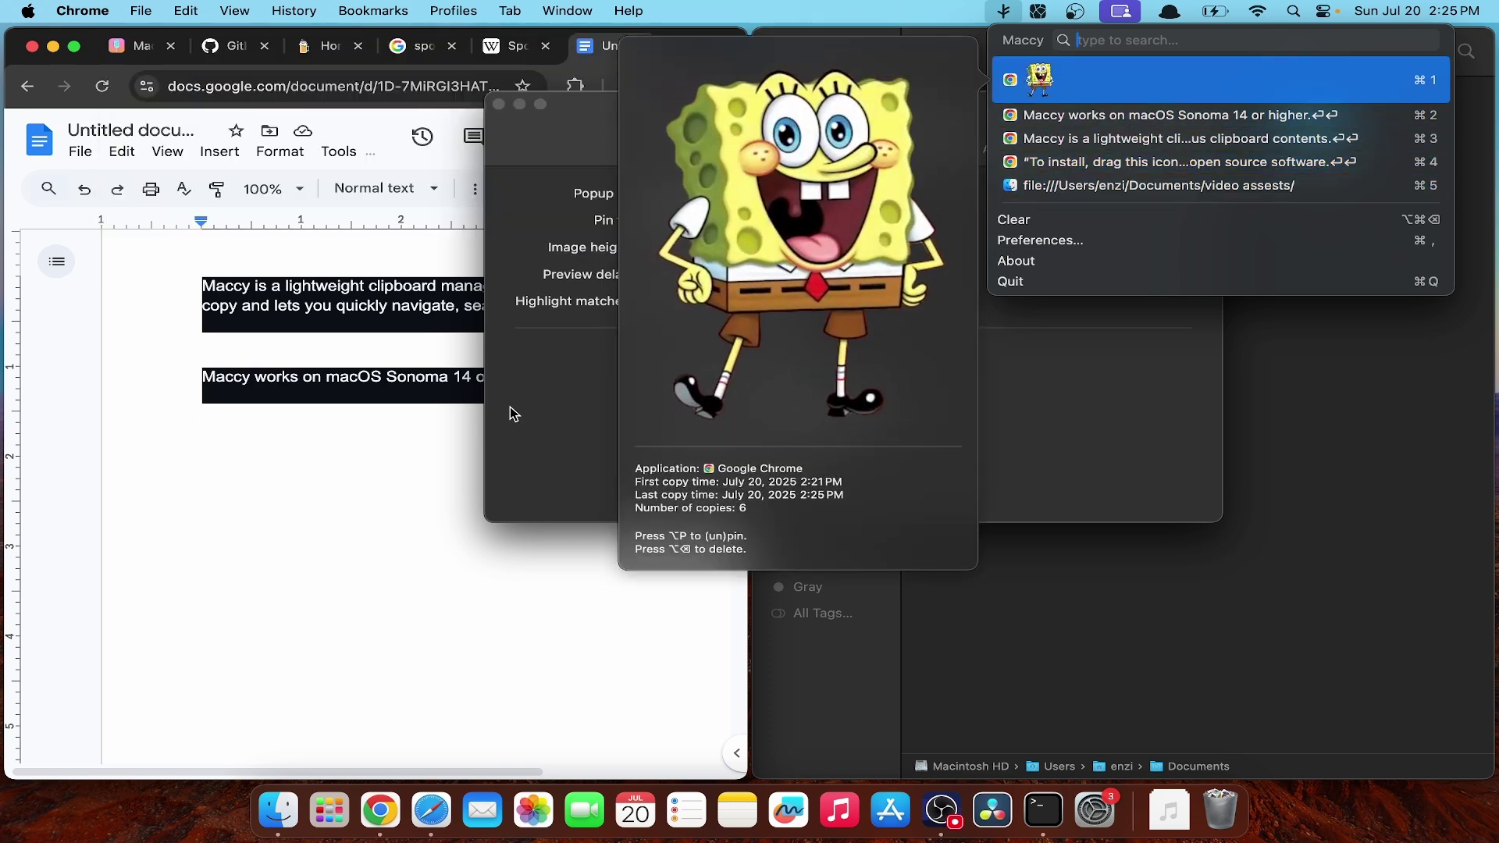
{"action": "key", "text": "Down"}
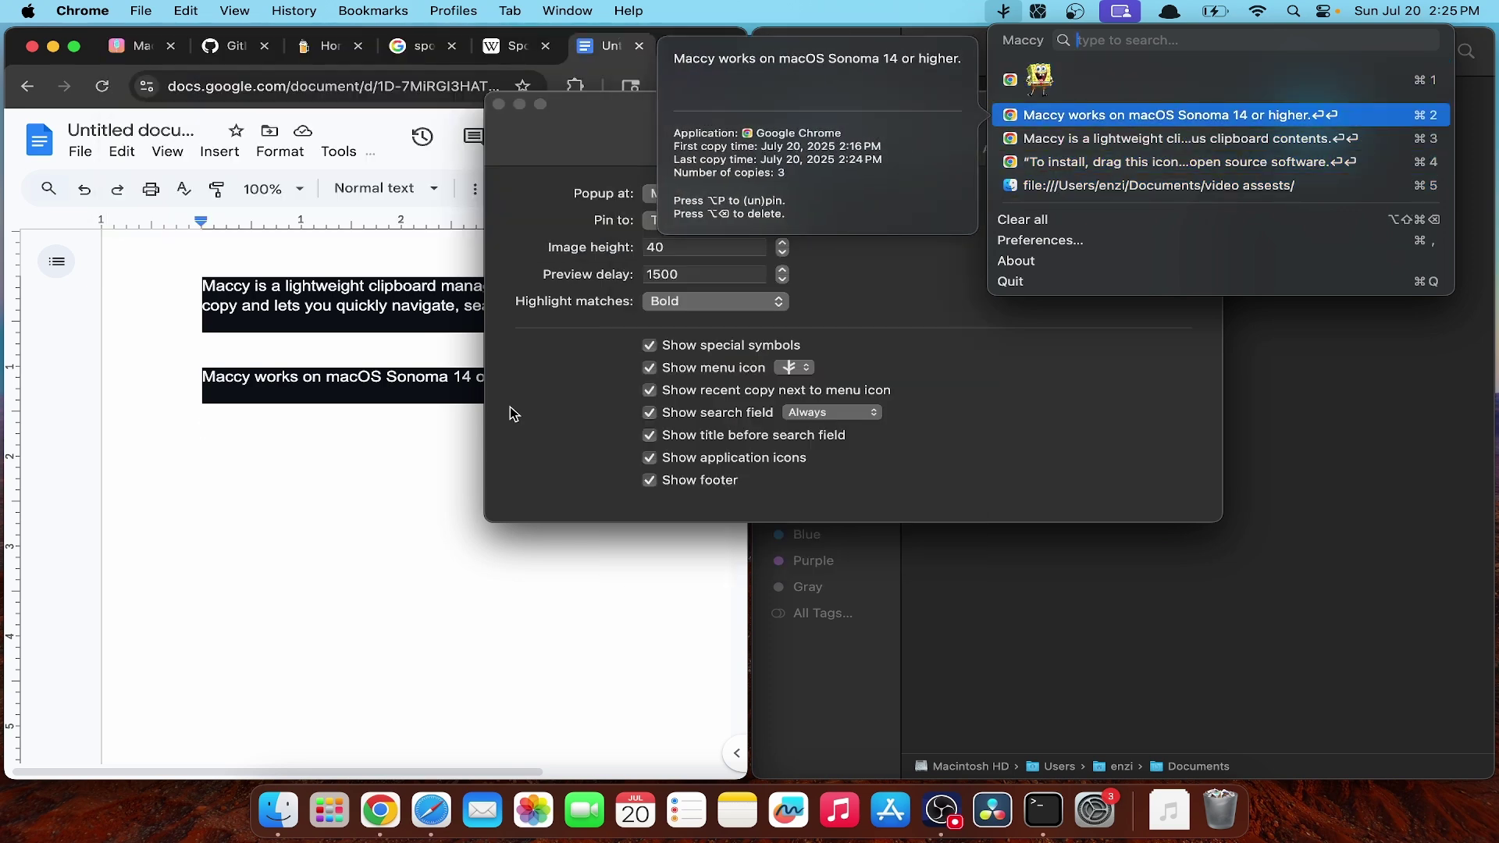
{"action": "key", "text": "Escape"}
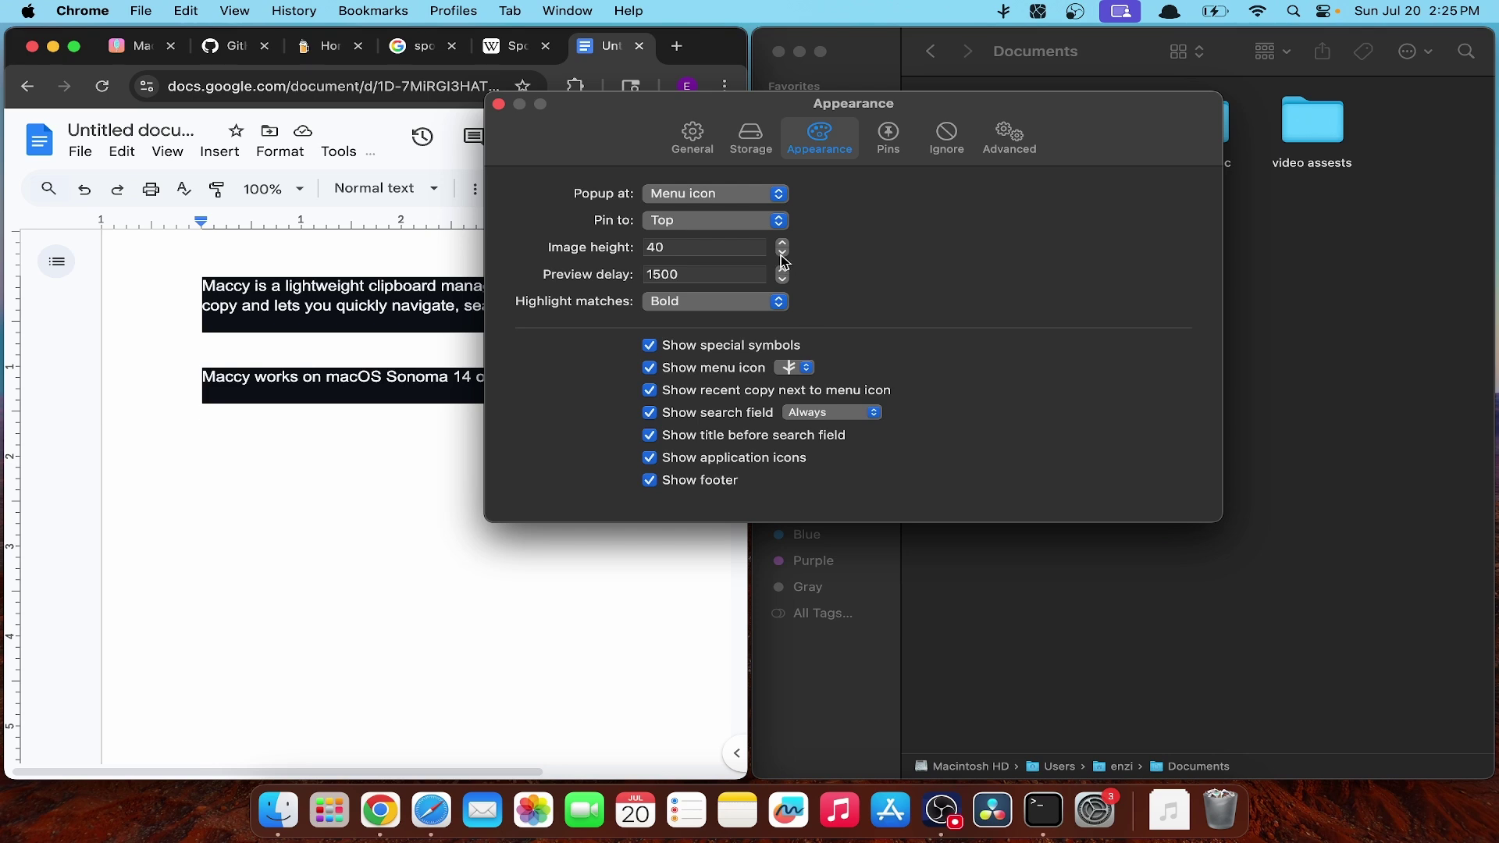
{"action": "left_click", "coordinate": [783, 244]}
{"action": "left_click", "coordinate": [783, 244]}
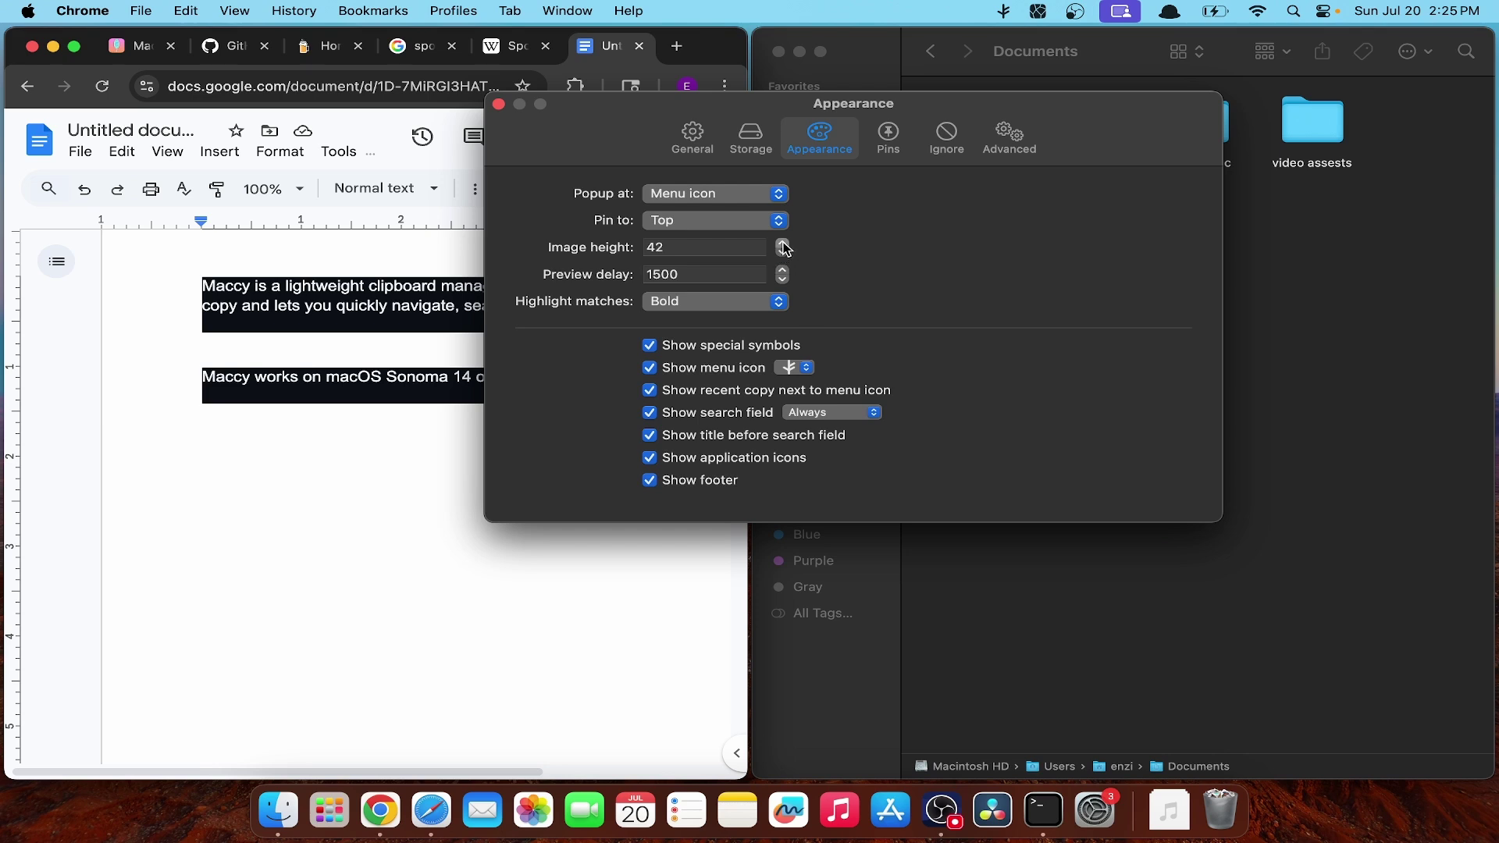
{"action": "left_click", "coordinate": [722, 248]}
{"action": "double_click", "coordinate": [722, 247]}
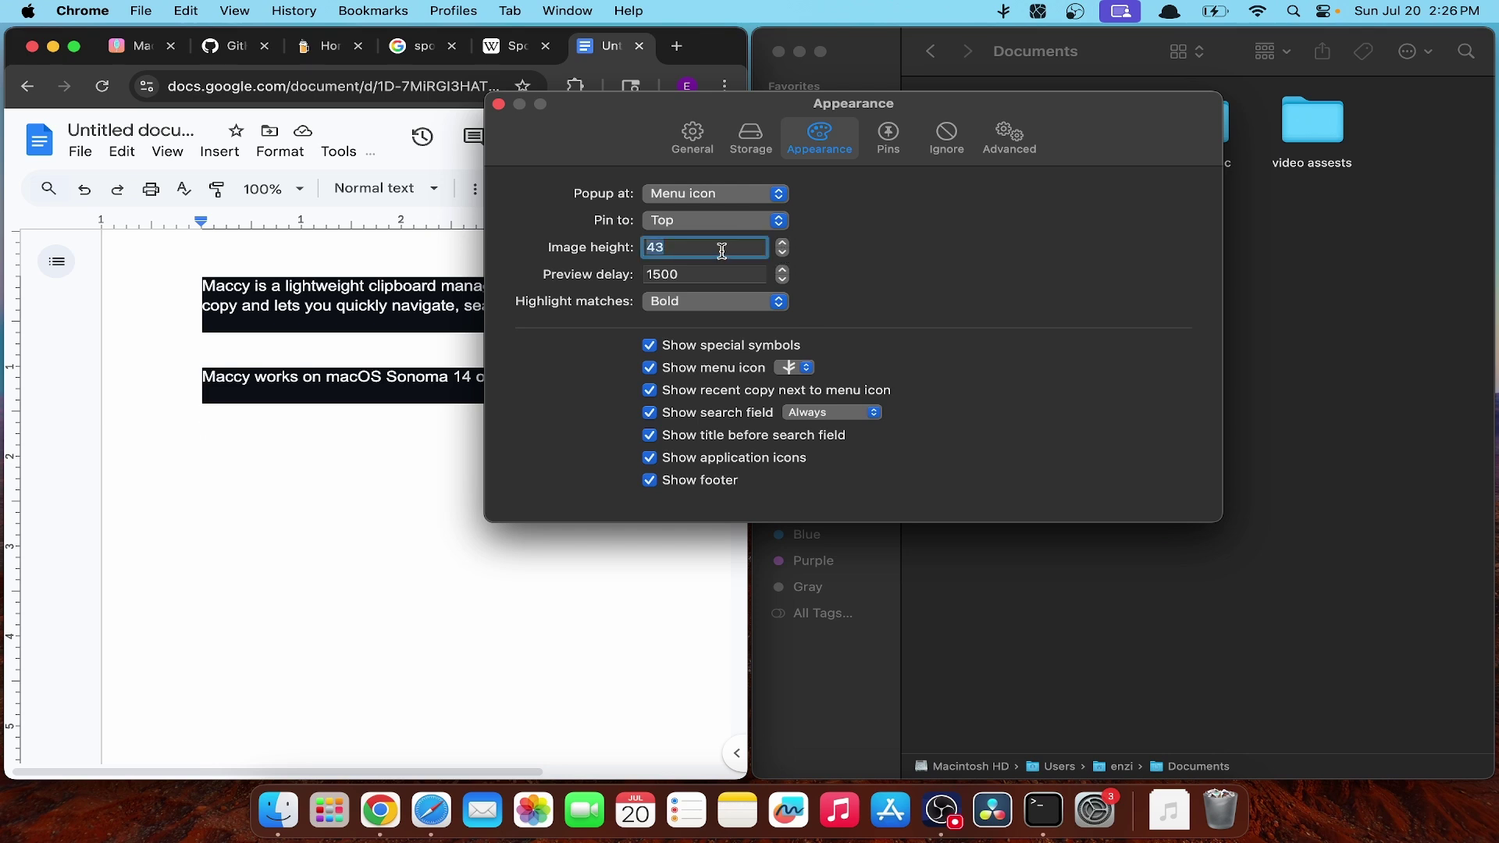
{"action": "type", "text": "20"}
{"action": "key", "text": "super+shift+c"}
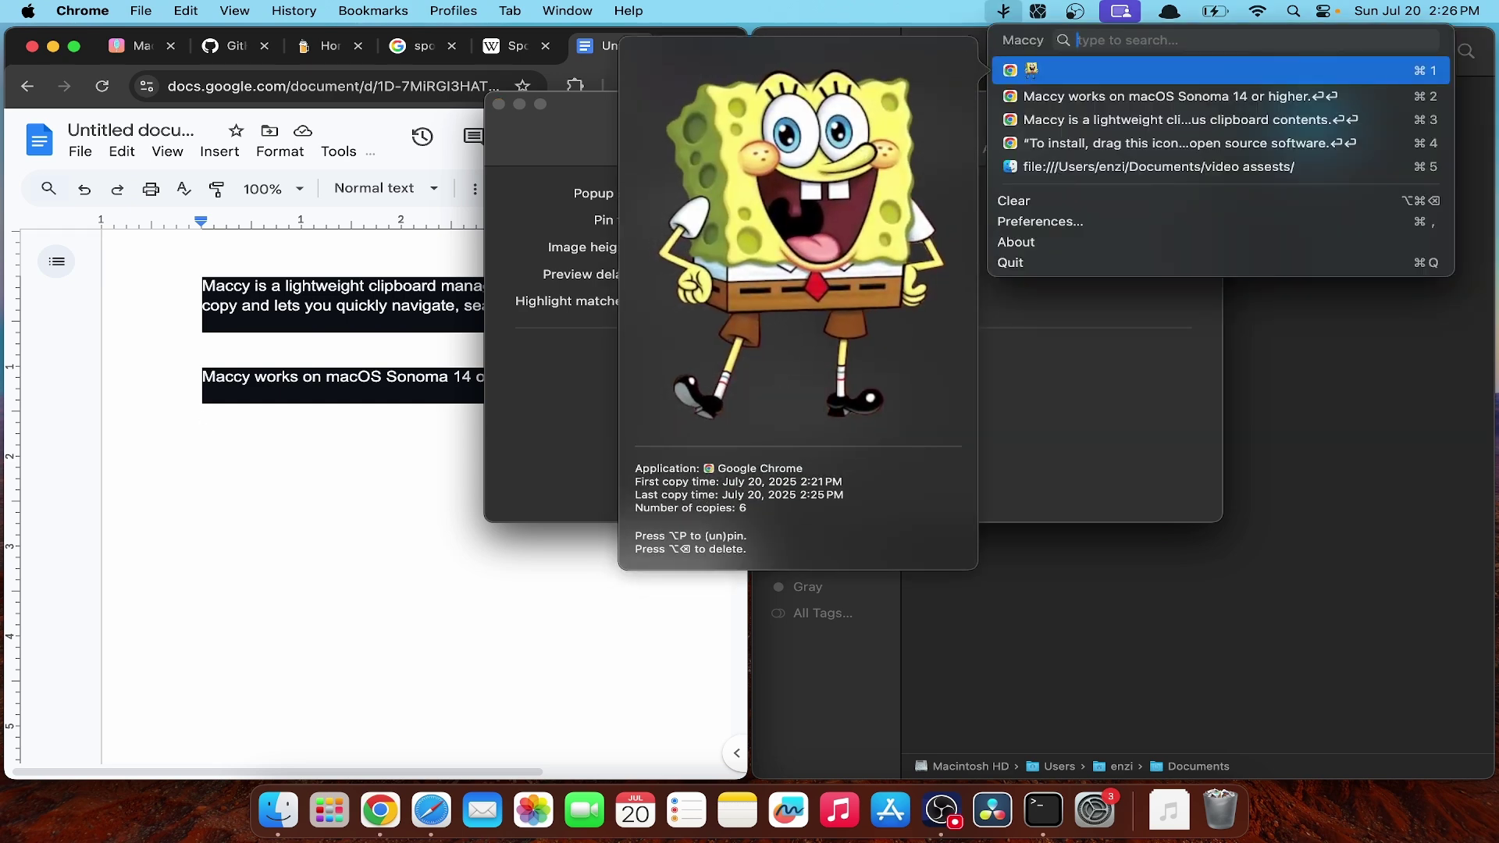
{"action": "left_click", "coordinate": [1040, 303]}
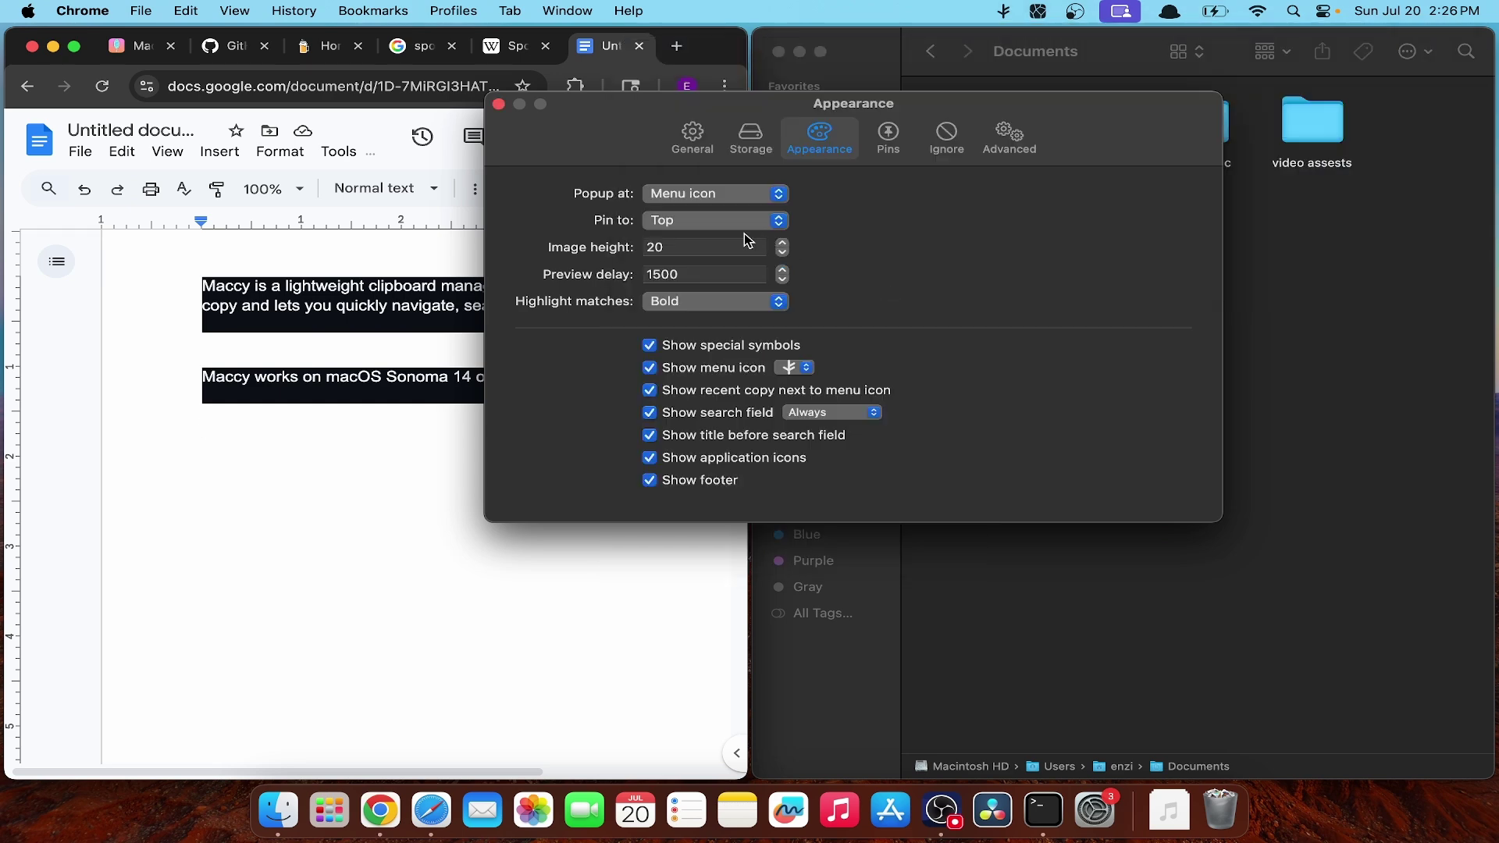
{"action": "left_click", "coordinate": [706, 246]}
{"action": "type", "text": "40"}
{"action": "key", "text": "Return"}
{"action": "key", "text": "super+shift+c"}
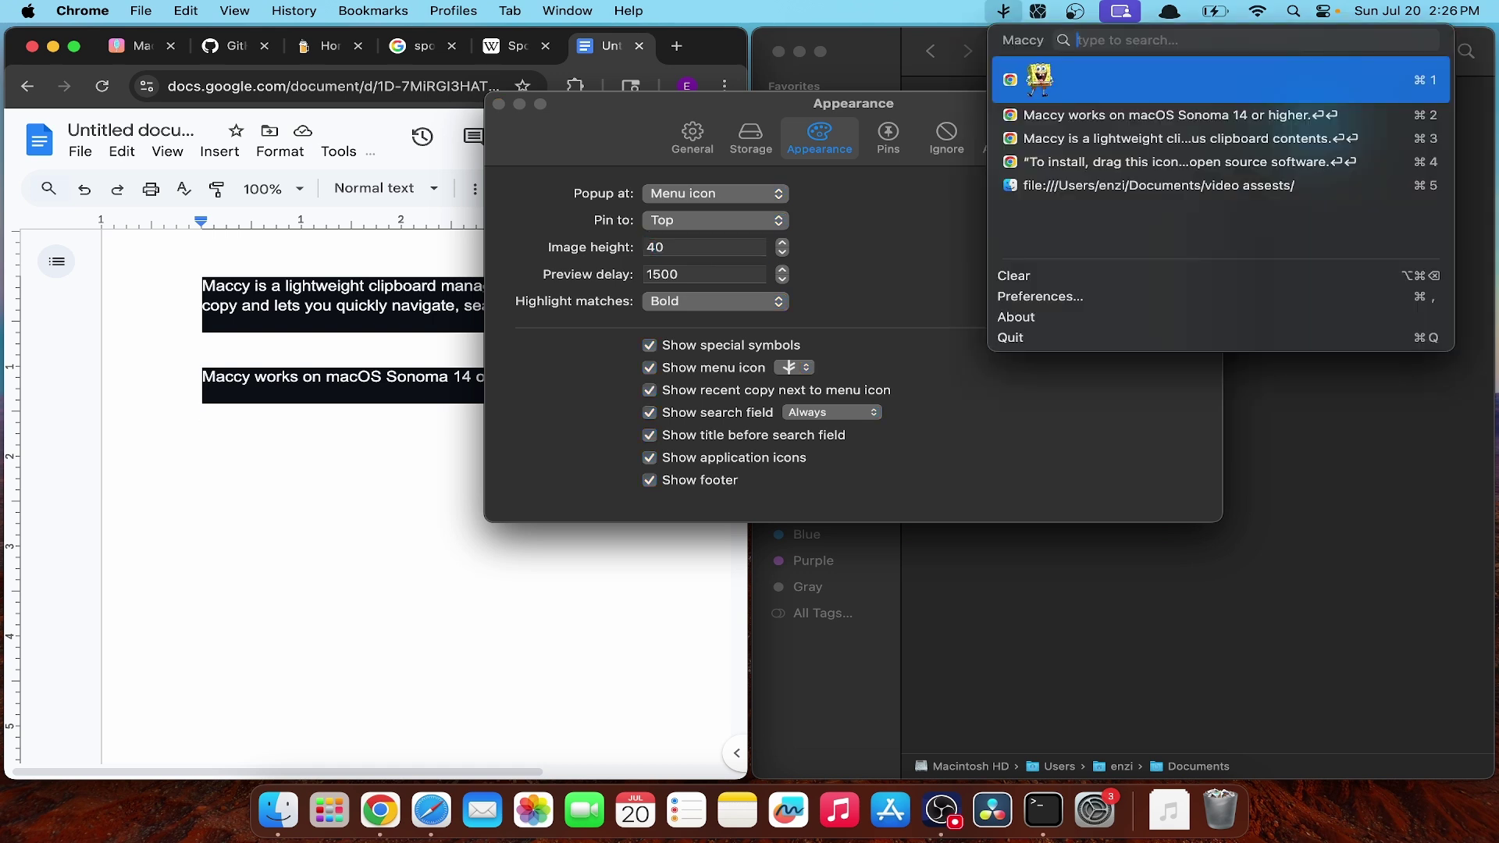
{"action": "key", "text": "Escape"}
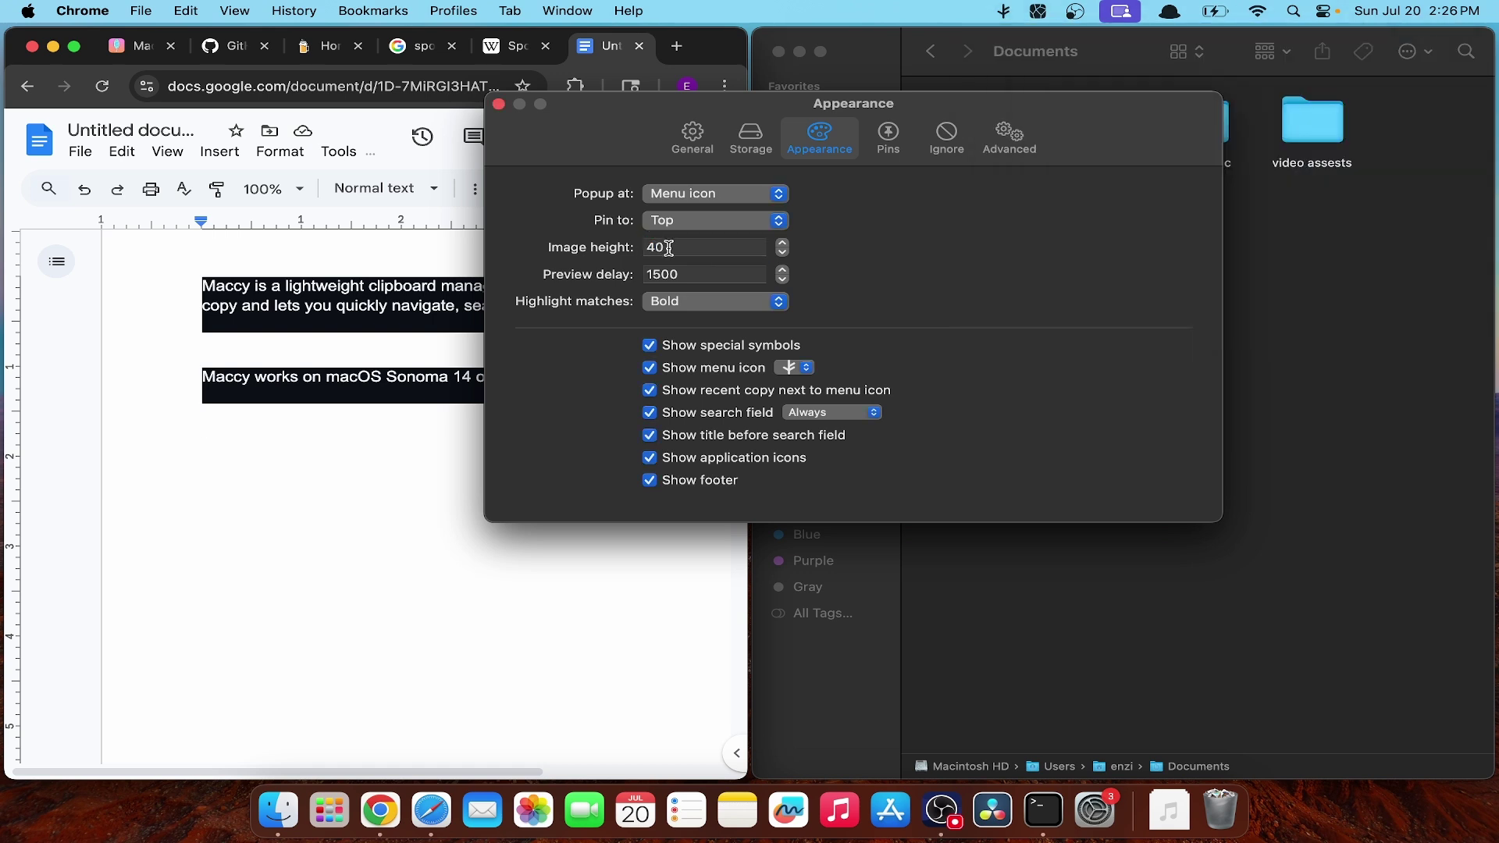
Step: Change Maccy's Preview delay from 1500 to 2000
{"action": "left_click", "coordinate": [659, 272]}
{"action": "left_click", "coordinate": [657, 273]}
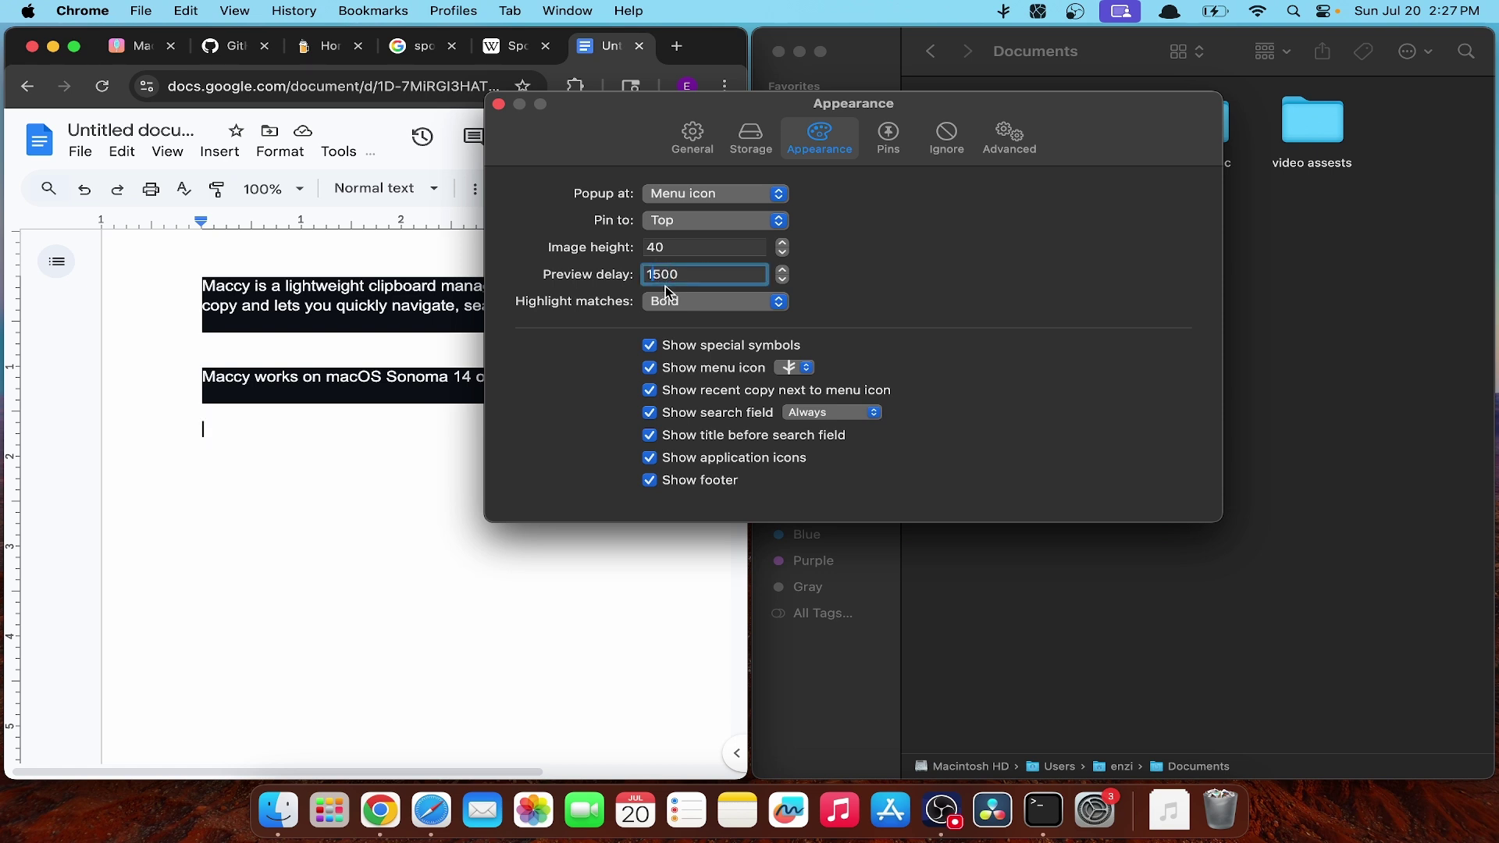
{"action": "key", "text": "Delete"}
{"action": "key", "text": "Delete"}
{"action": "key", "text": "BackSpace"}
{"action": "type", "text": "2000"}
{"action": "key", "text": "Return"}
Step: Browse the clipboard history to see the delayed previews of the Sonoma line and SpongeBob image
{"action": "key", "text": "shift+super+c"}
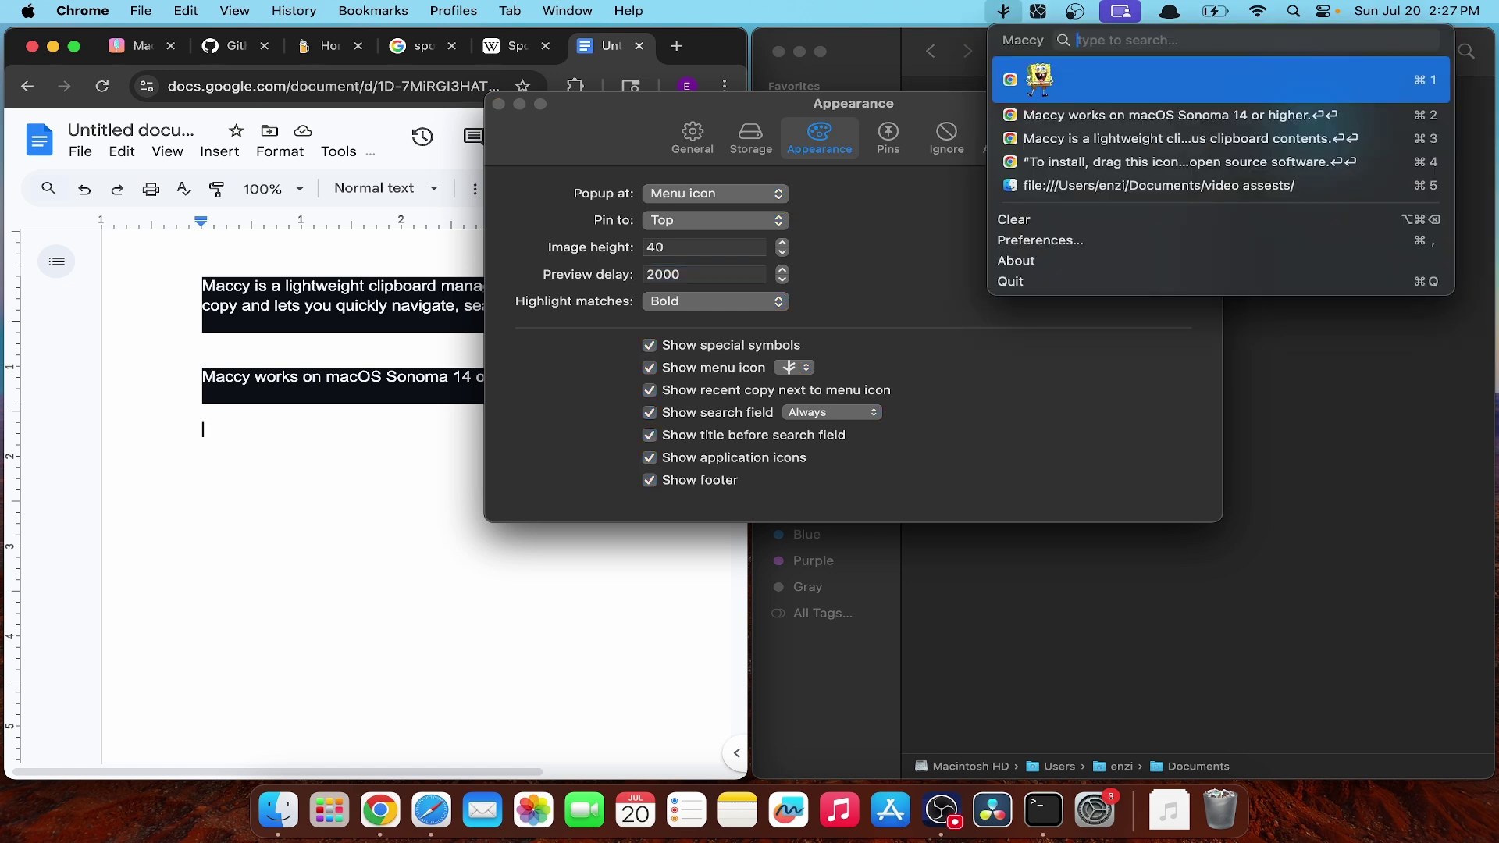
{"action": "key", "text": "Down"}
{"action": "key", "text": "Down"}
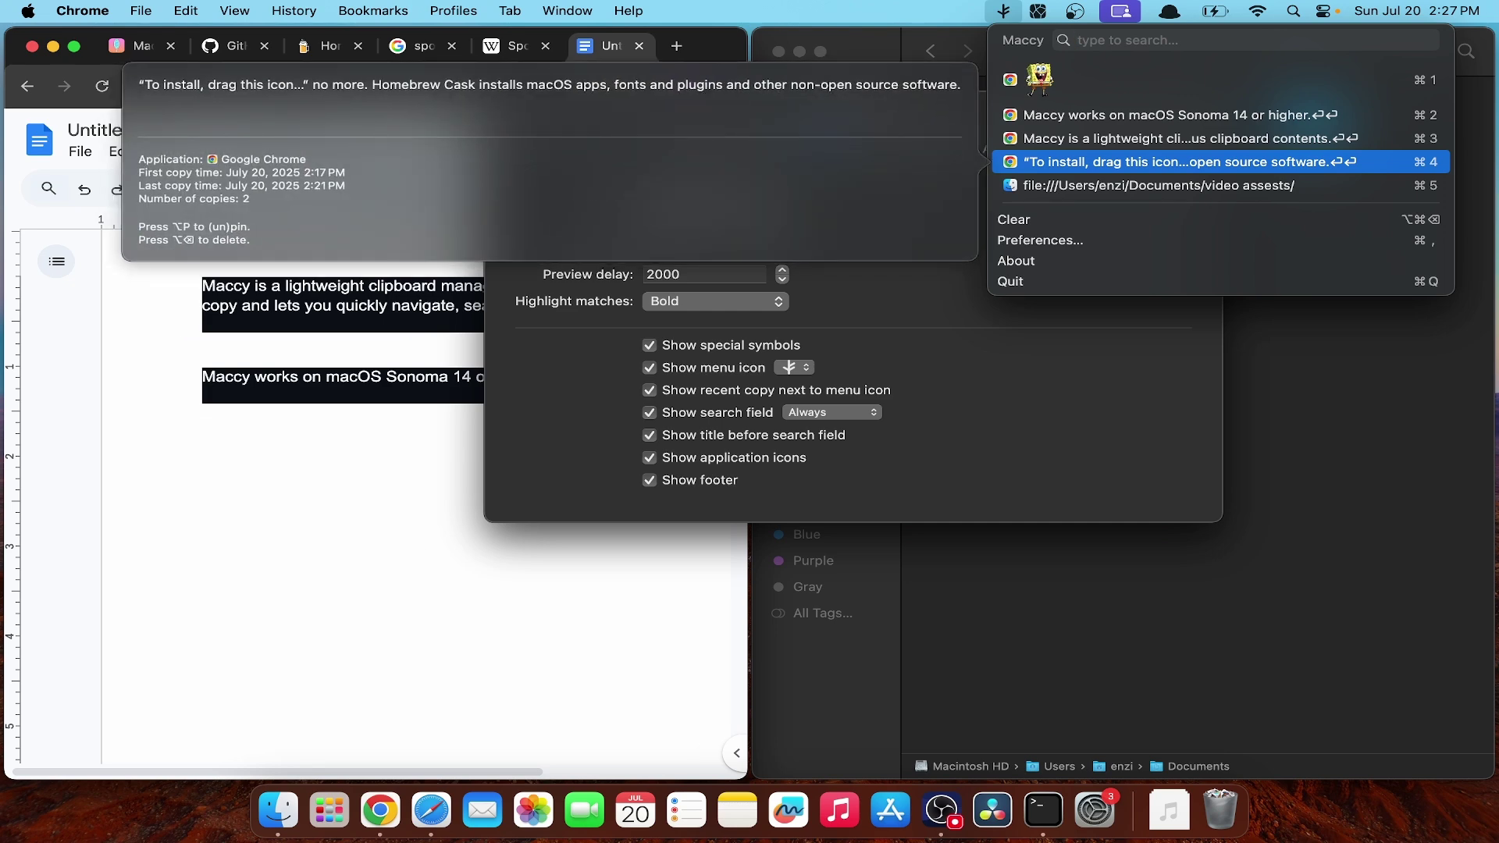
{"action": "key", "text": "Up"}
{"action": "key", "text": "Up"}
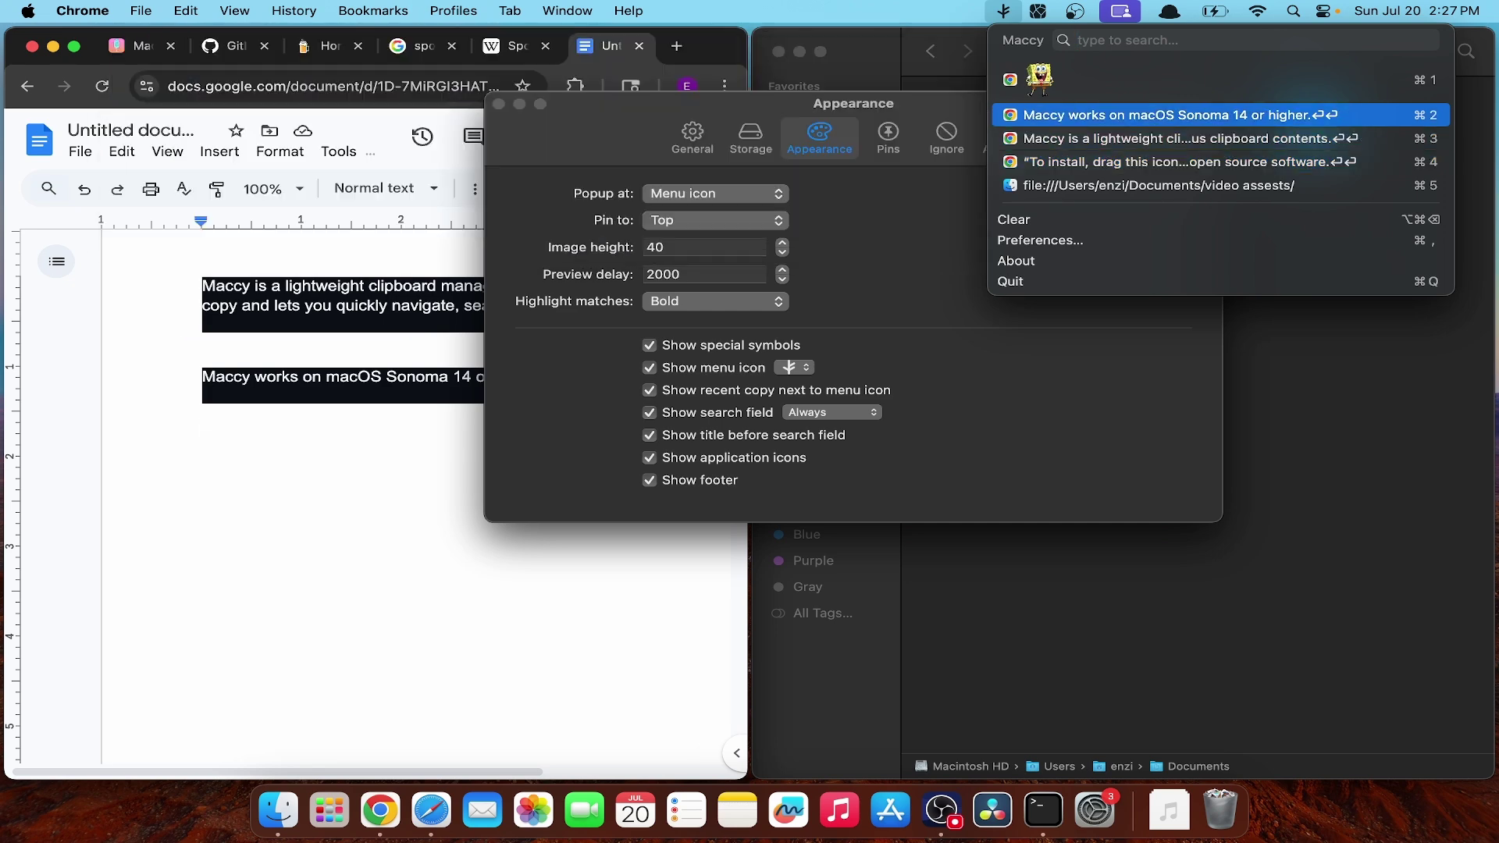
{"action": "key", "text": "Up"}
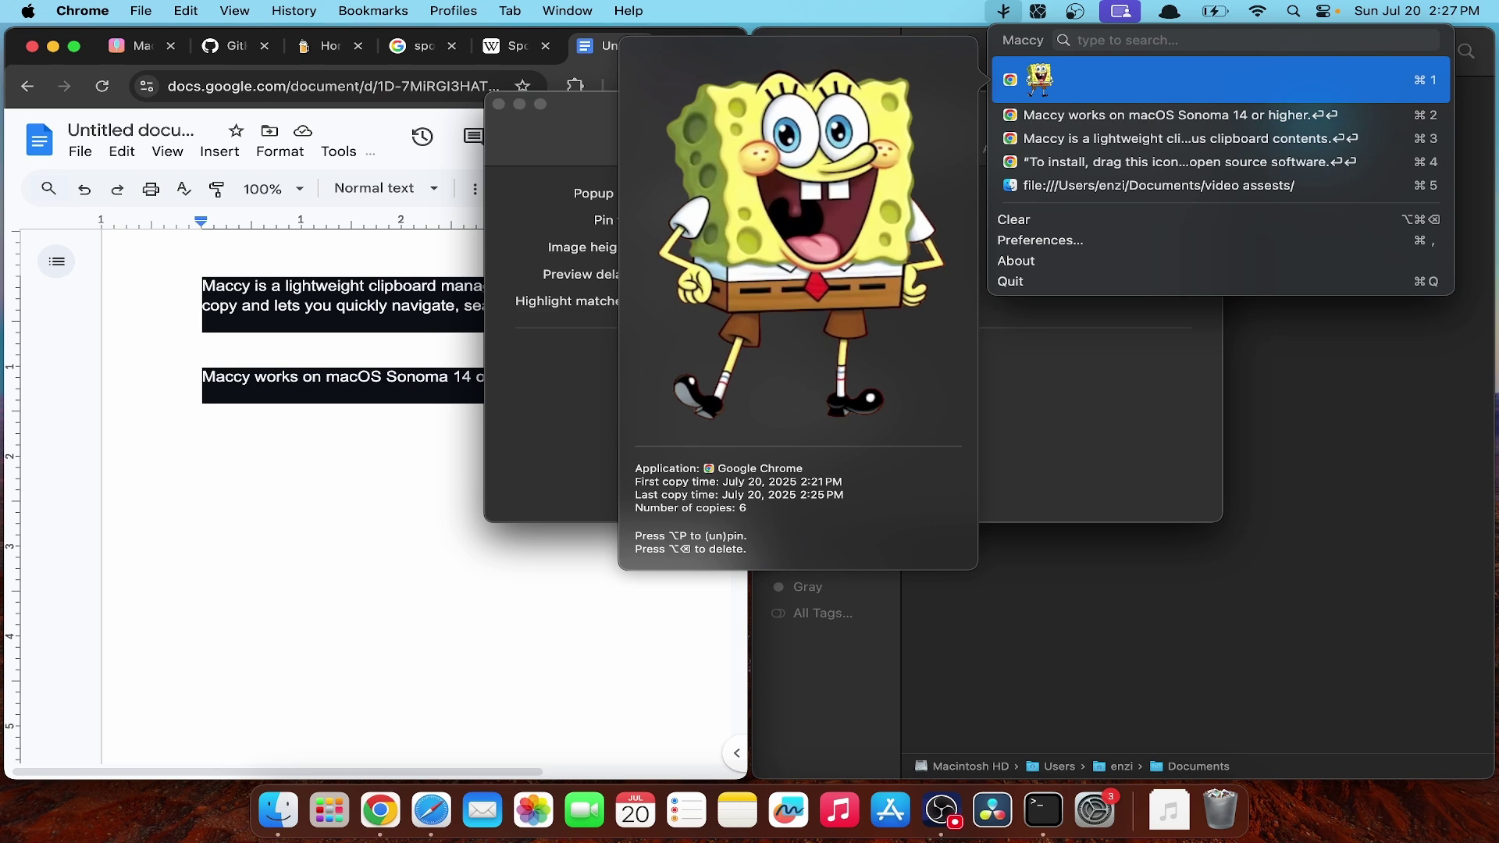
{"action": "key", "text": "Down"}
{"action": "key", "text": "Up"}
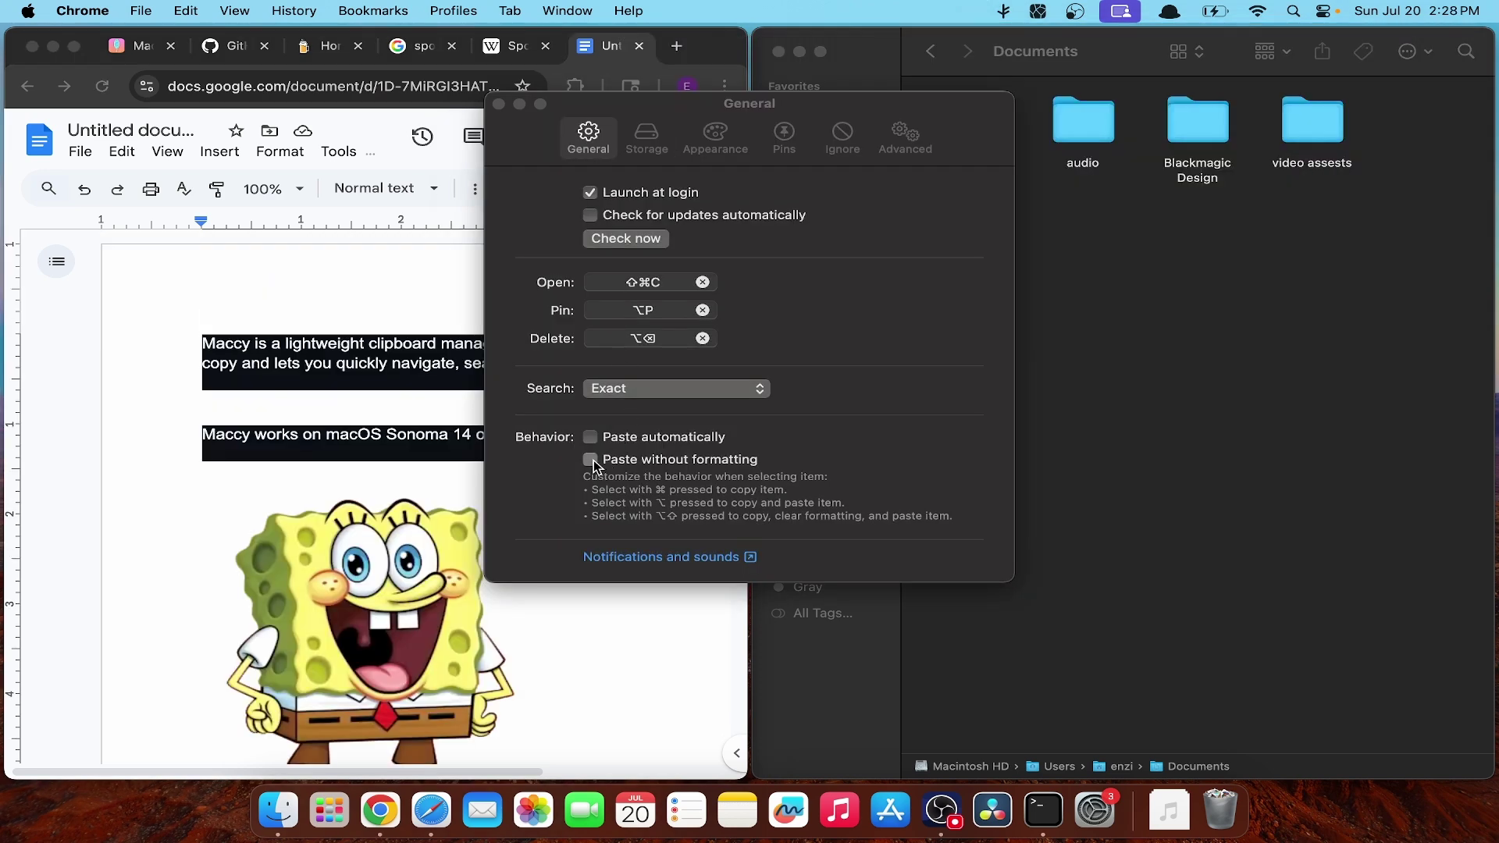
Step: Enable Paste without formatting and paste the Sonoma line below the SpongeBob image in the doc
{"action": "left_click", "coordinate": [592, 460]}
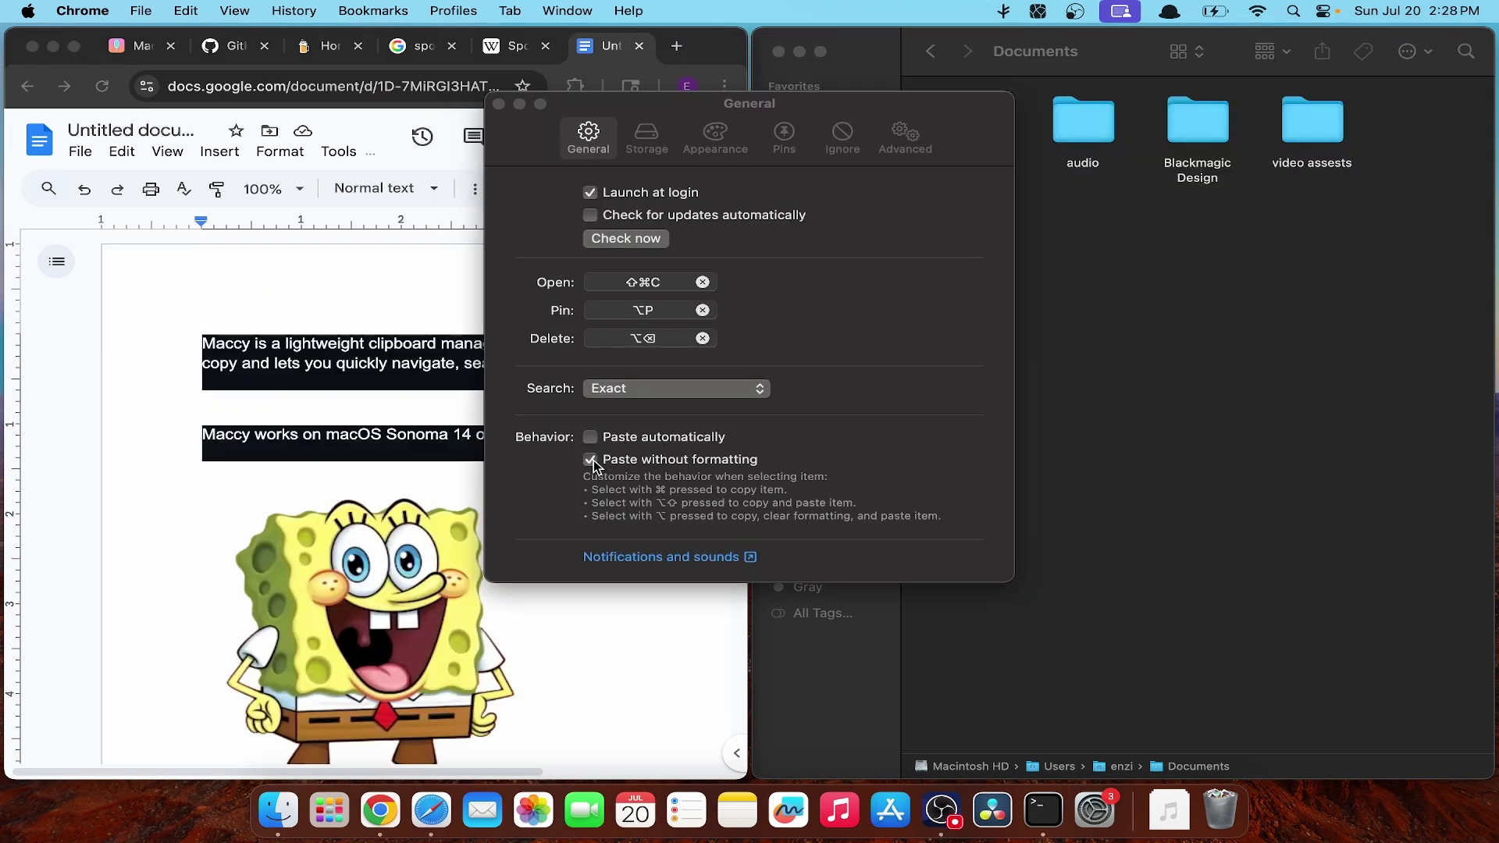
{"action": "left_click", "coordinate": [524, 590]}
{"action": "scroll", "coordinate": [525, 598], "scroll_direction": "down", "scroll_amount": 5}
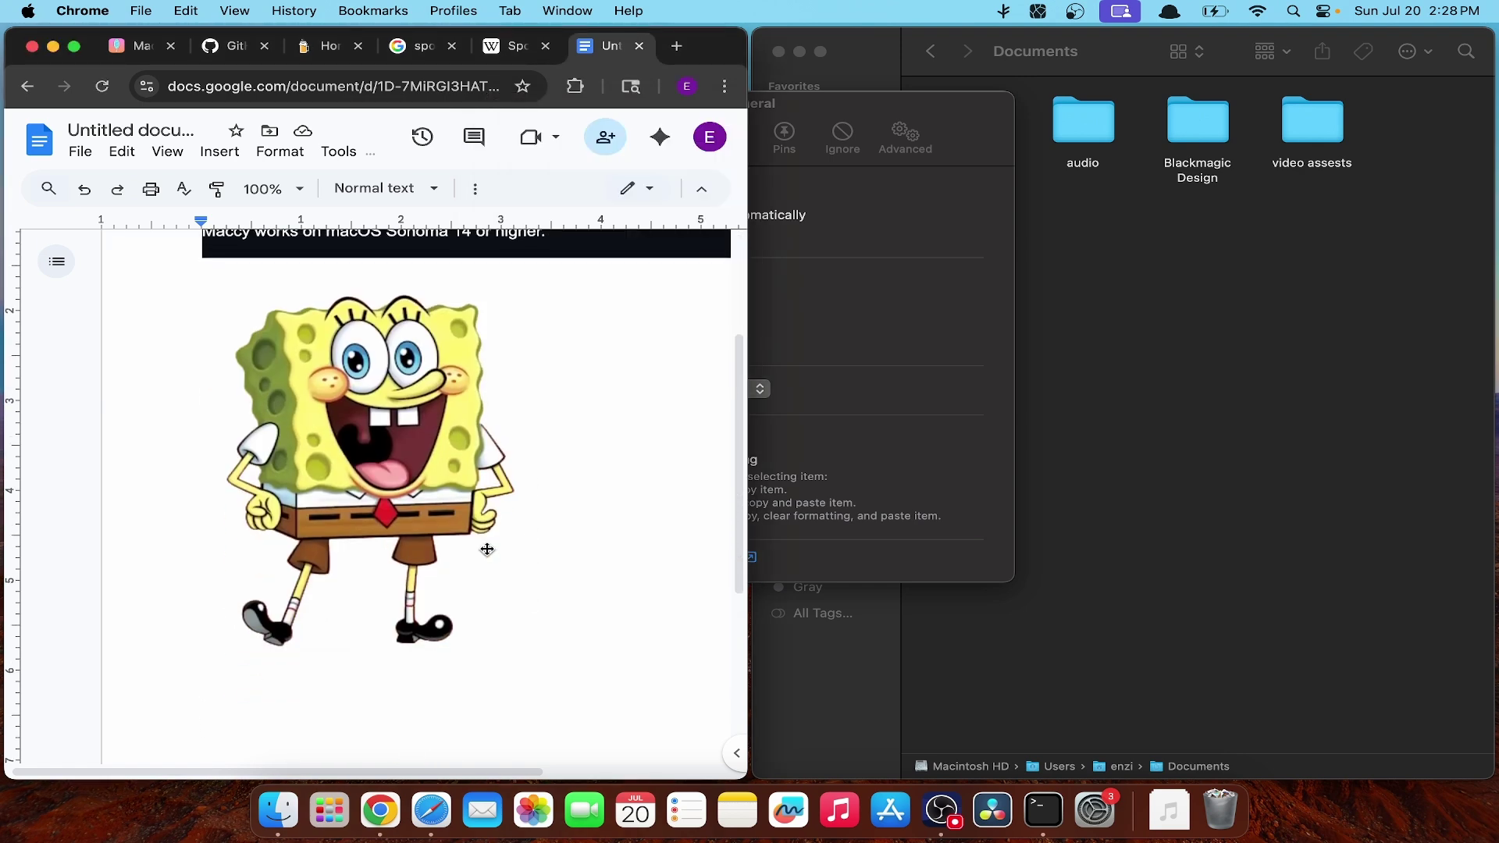
{"action": "scroll", "coordinate": [486, 548], "scroll_direction": "down", "scroll_amount": 3}
{"action": "key", "text": "shift+super+c"}
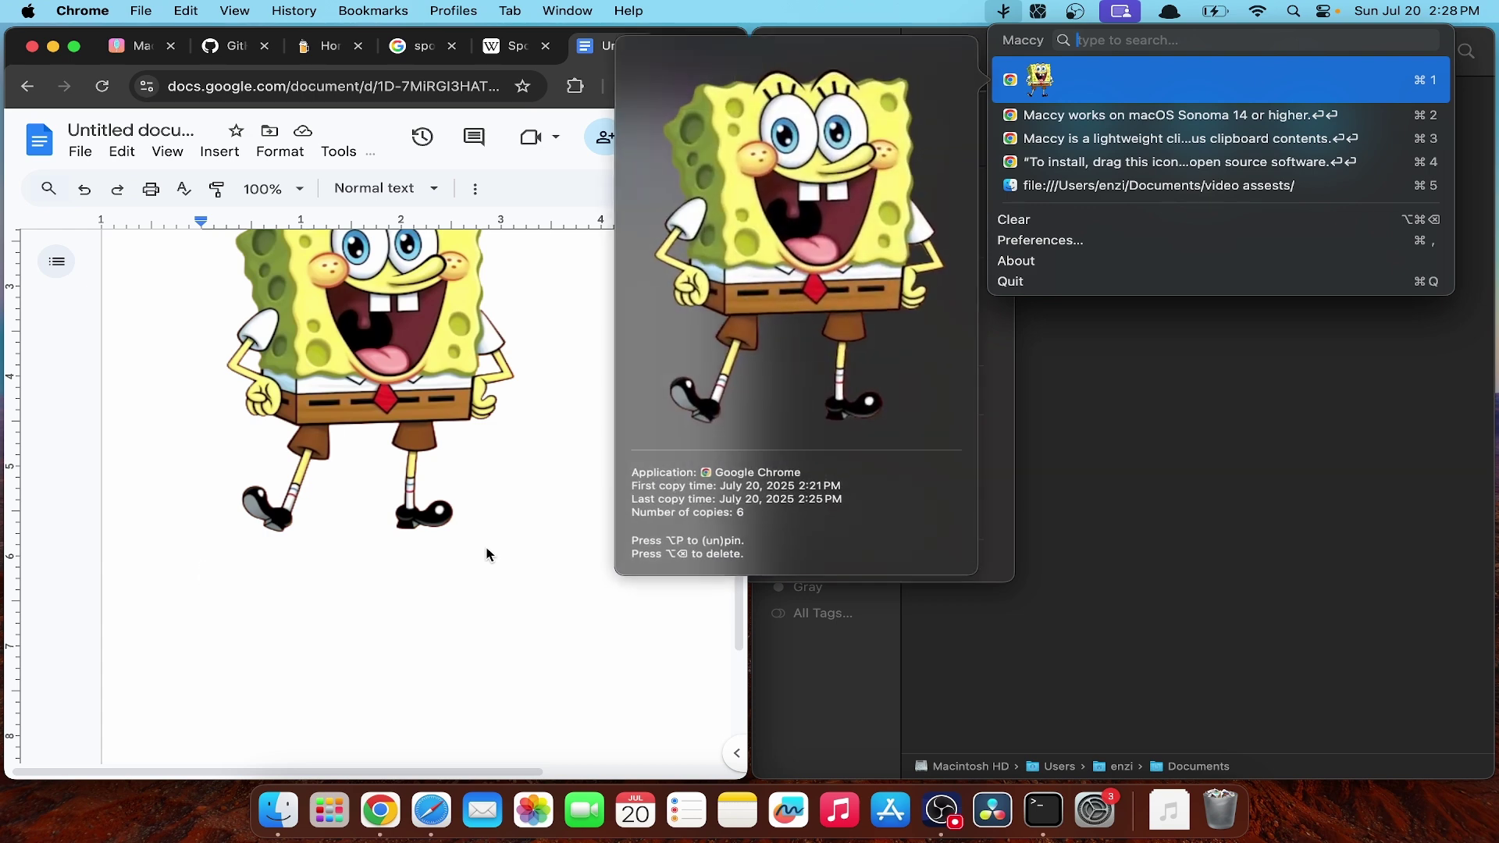
{"action": "key", "text": "Escape"}
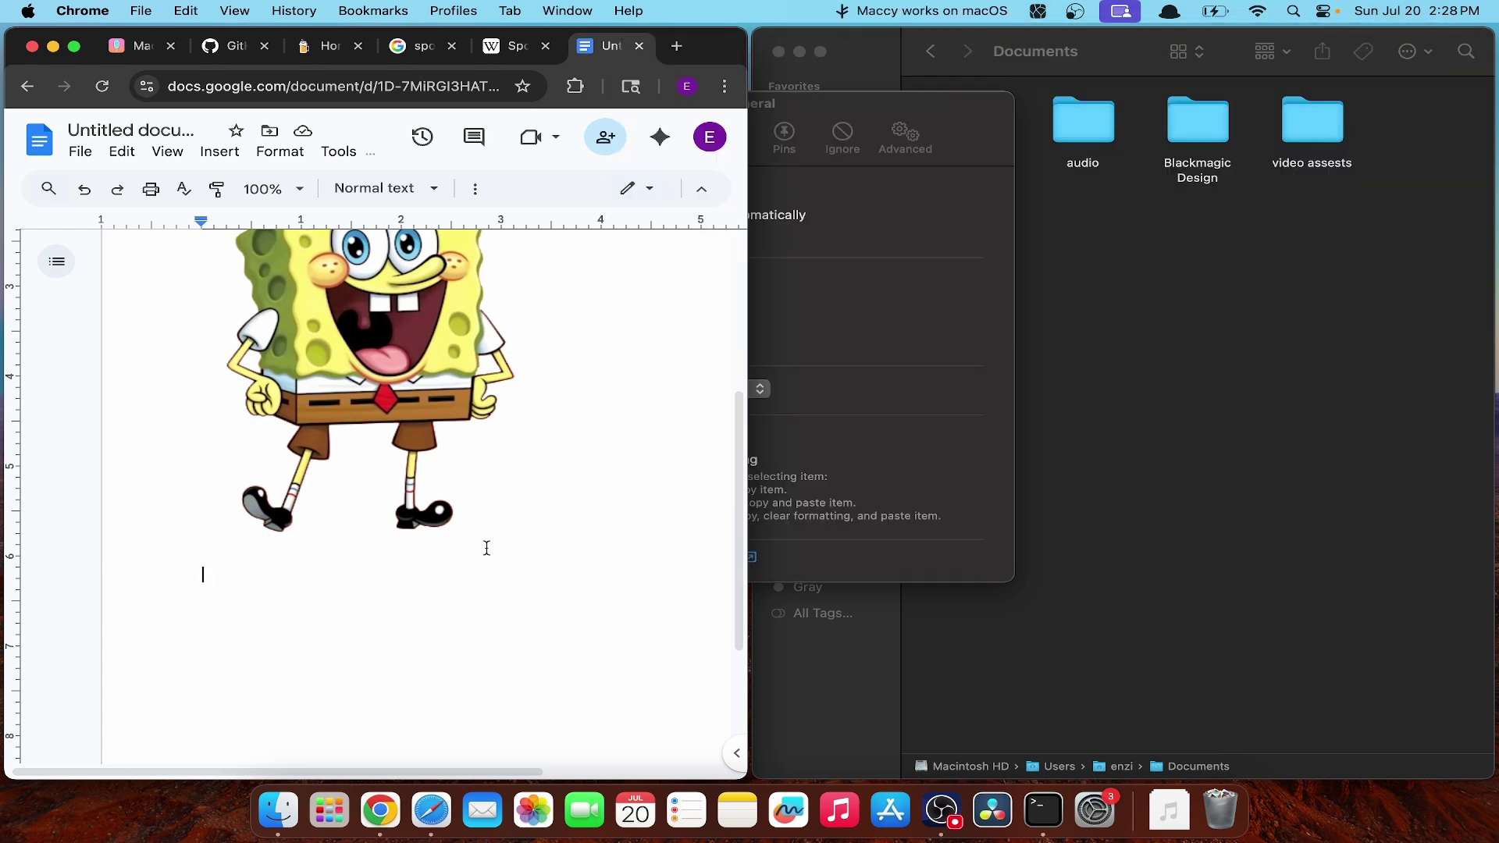
{"action": "type", "text": "Maccy works on macOS Sonoma 14 or higher."}
{"action": "type", "text": "Maccy works on macOS Sonoma 14 or higher."}
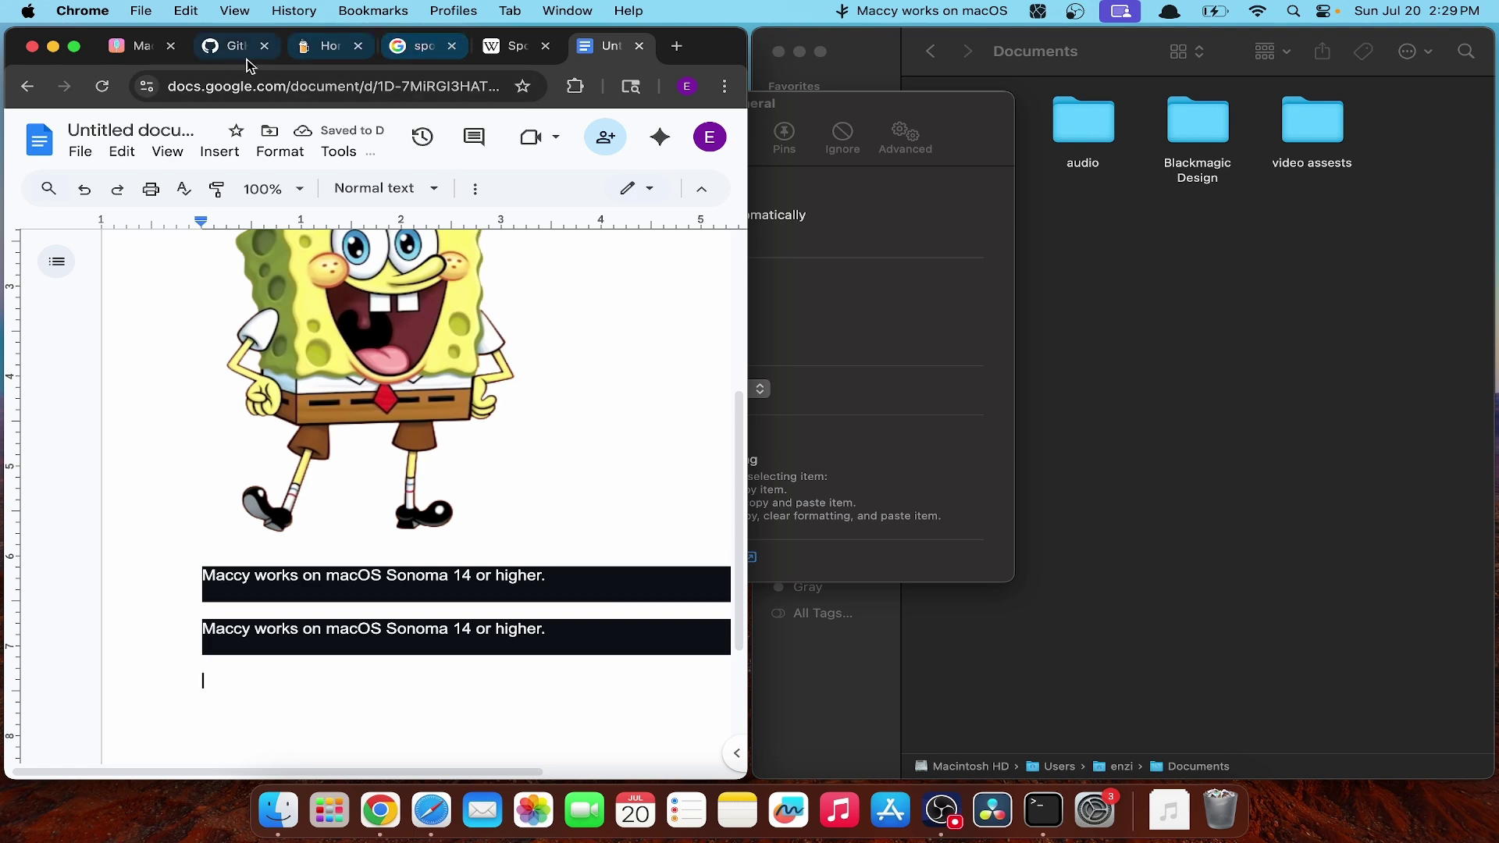
Step: Copy the Sonoma 14 line from the Maccy GitHub README and paste it into the Untitled document
{"action": "left_click", "coordinate": [226, 48]}
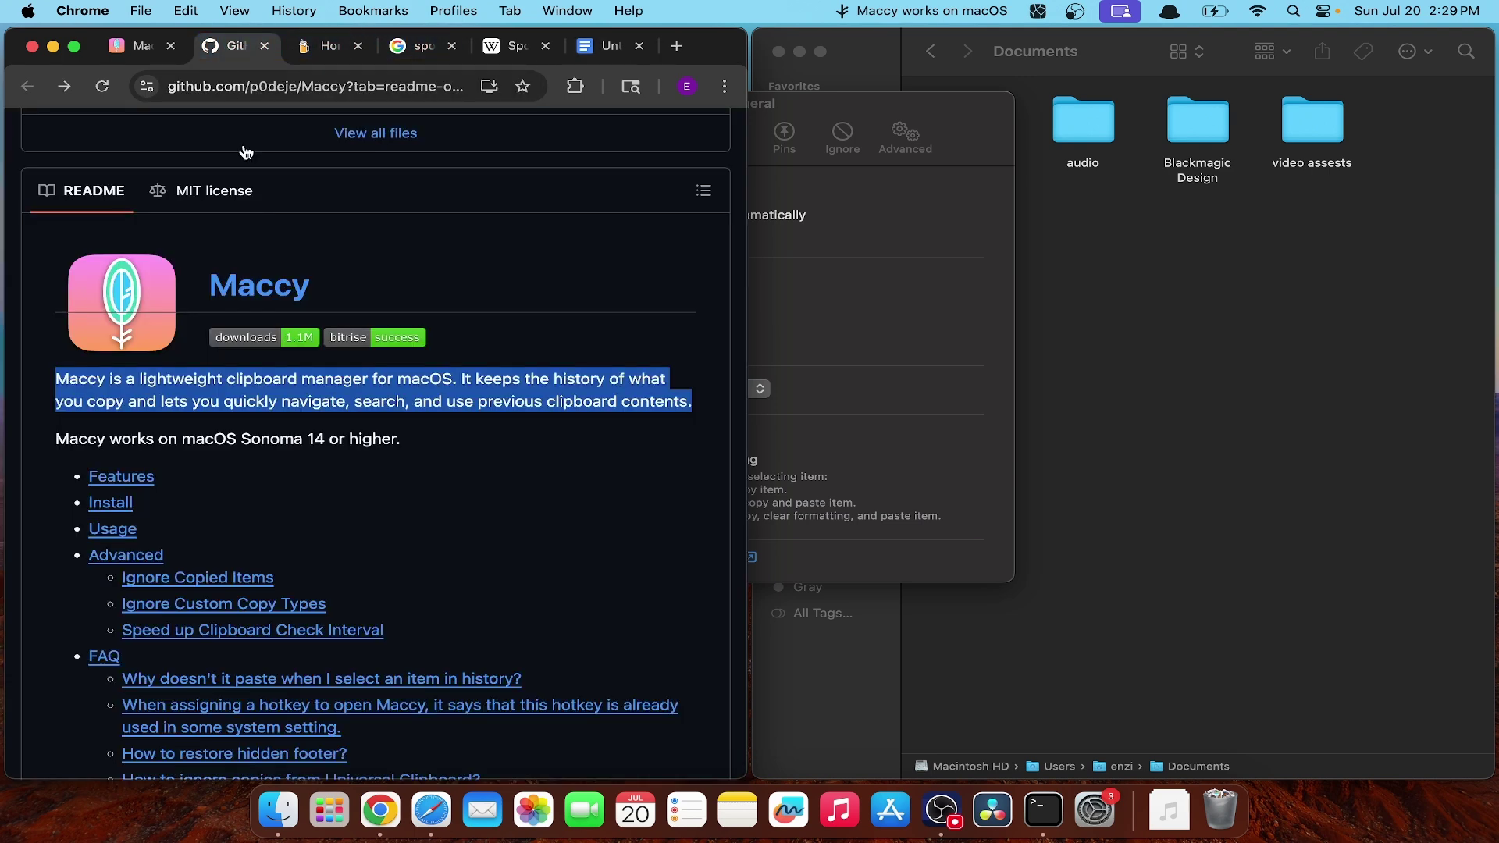
{"action": "triple_click", "coordinate": [223, 440]}
{"action": "key", "text": "super+c"}
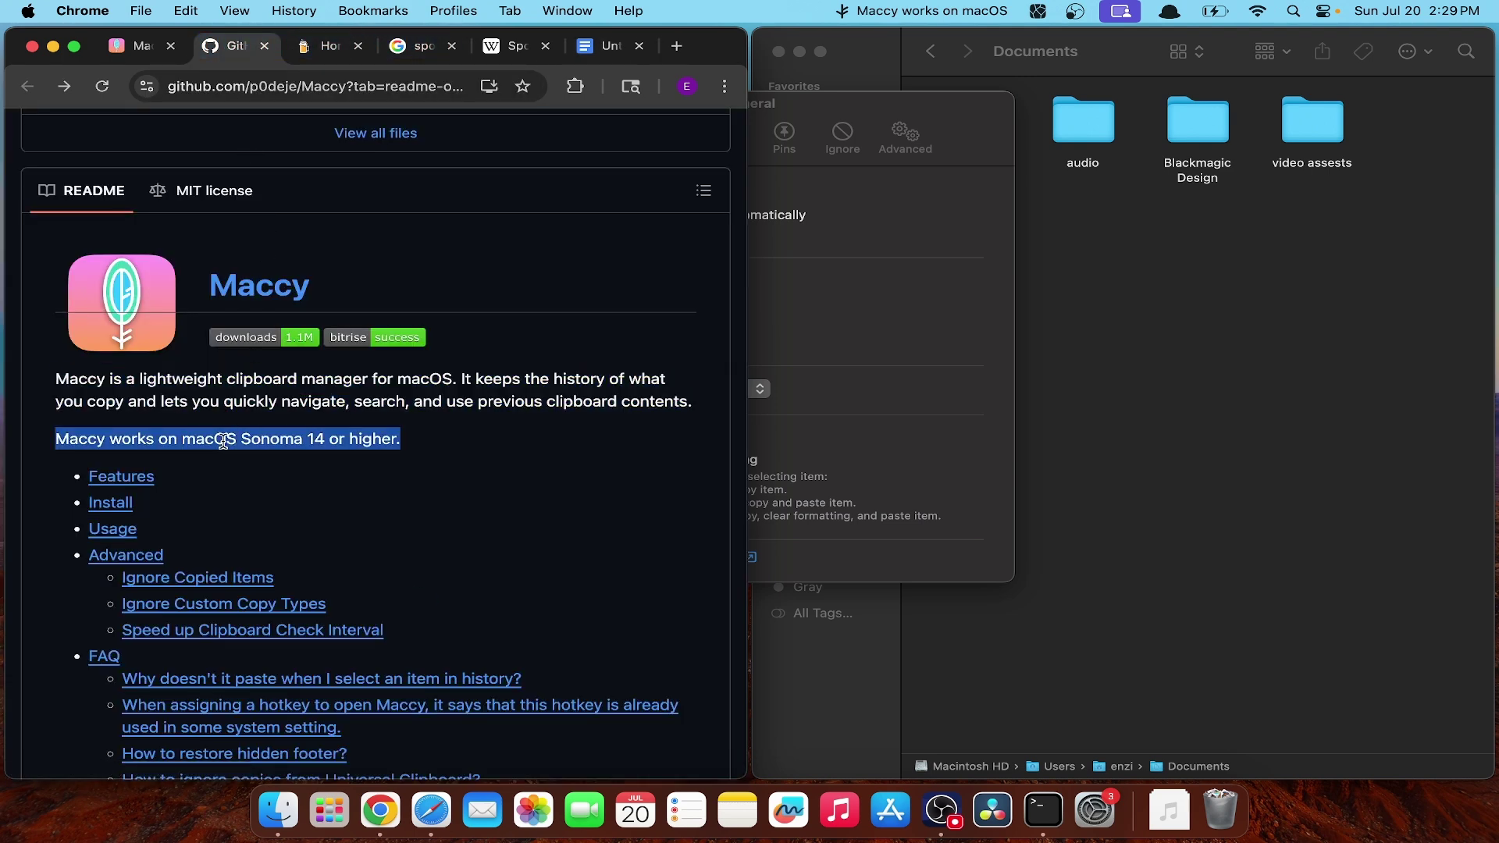
{"action": "left_click", "coordinate": [609, 47]}
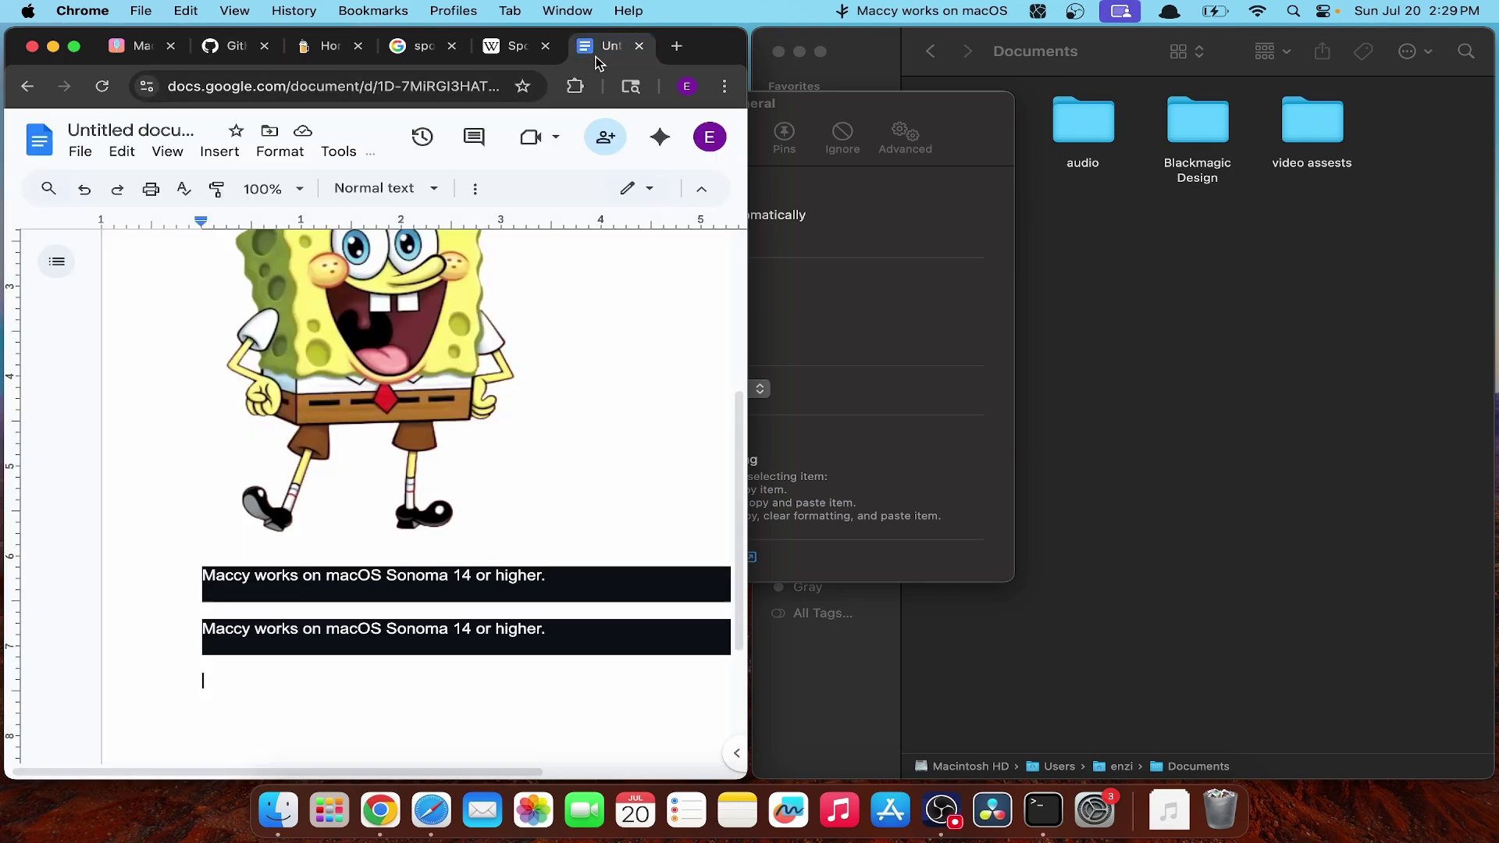
{"action": "key", "text": "super+v"}
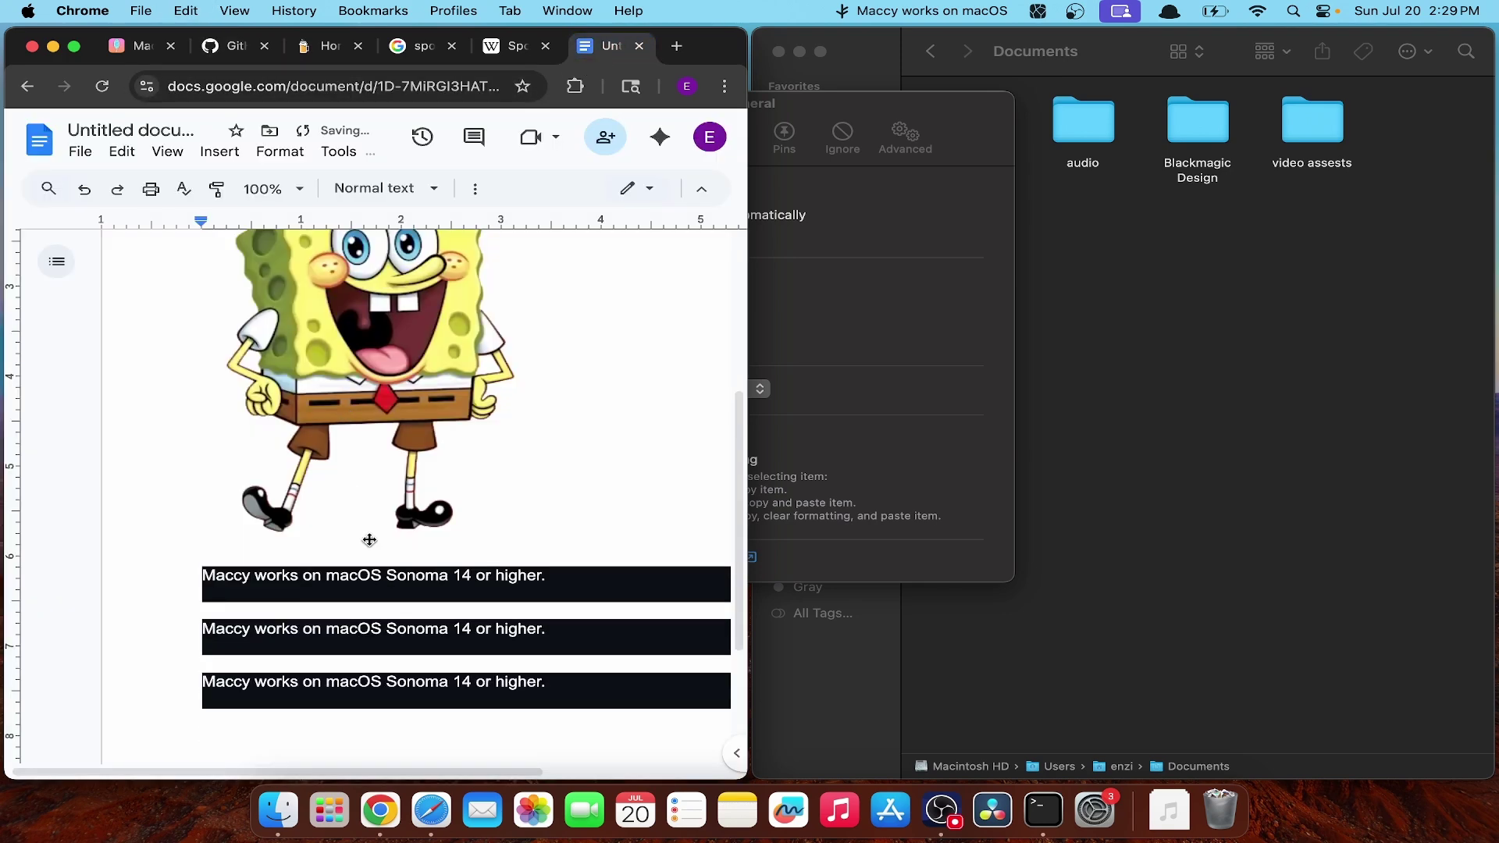
{"action": "key", "text": "shift+super+c"}
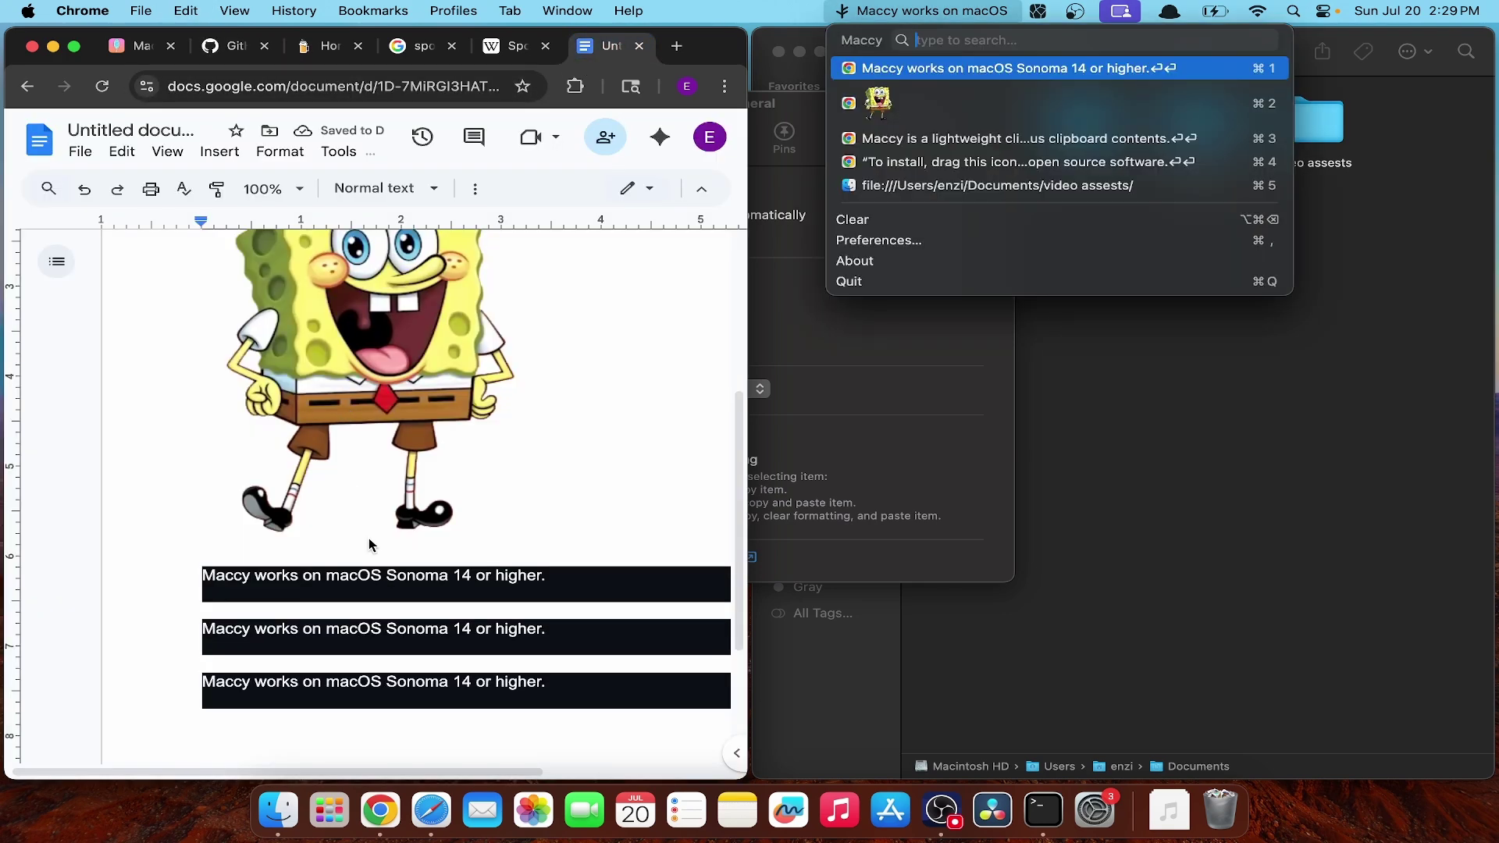